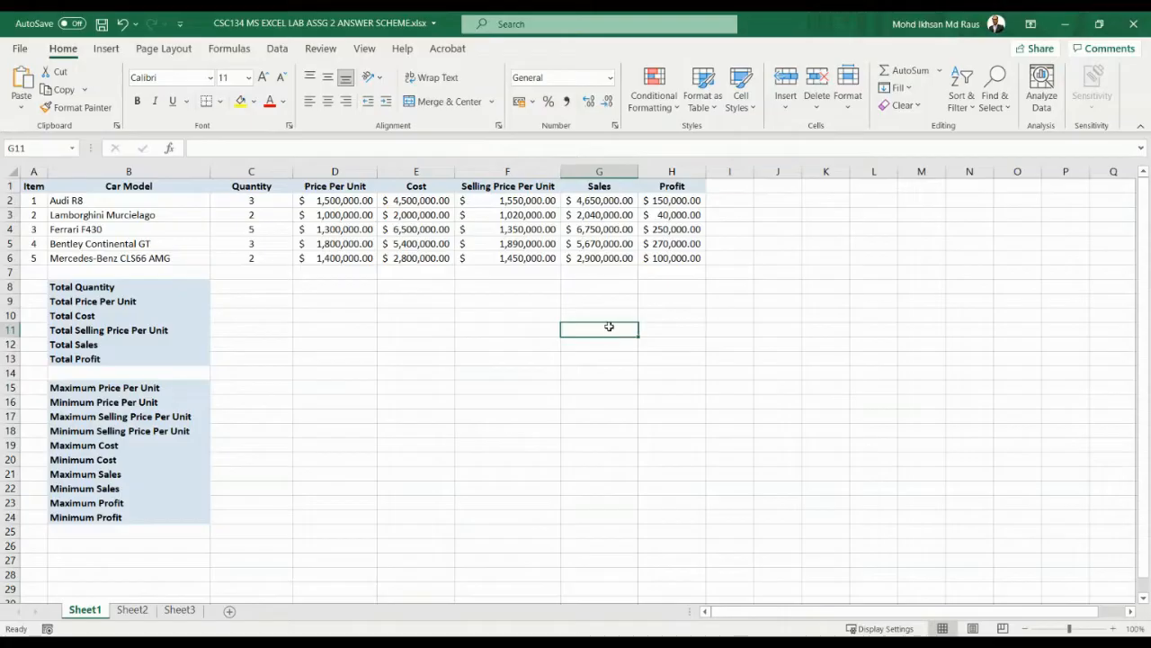
# Step: Enter the label "tambah" in cell G11
pyautogui.write('tambah')
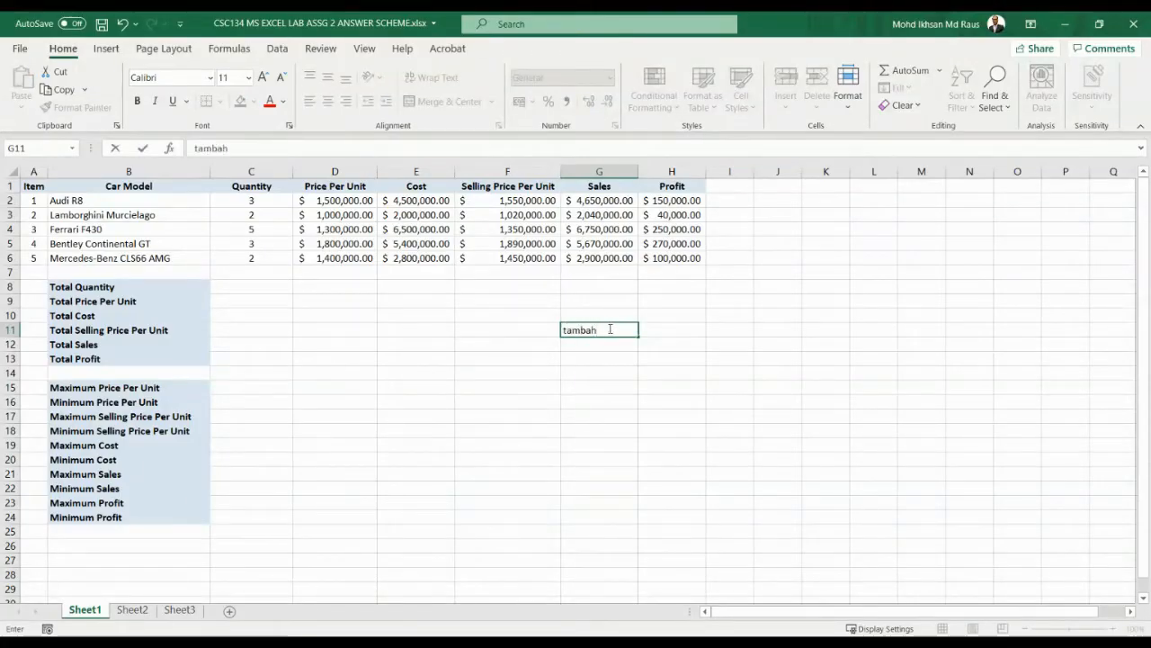
pyautogui.click(662, 325)
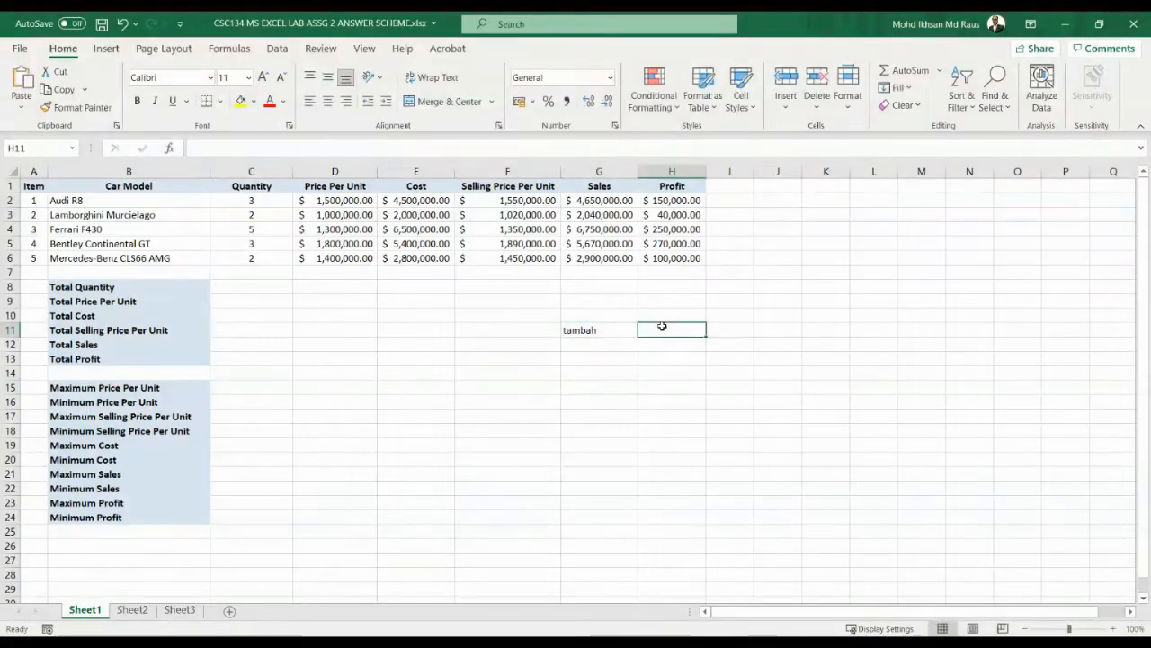
pyautogui.write('+')
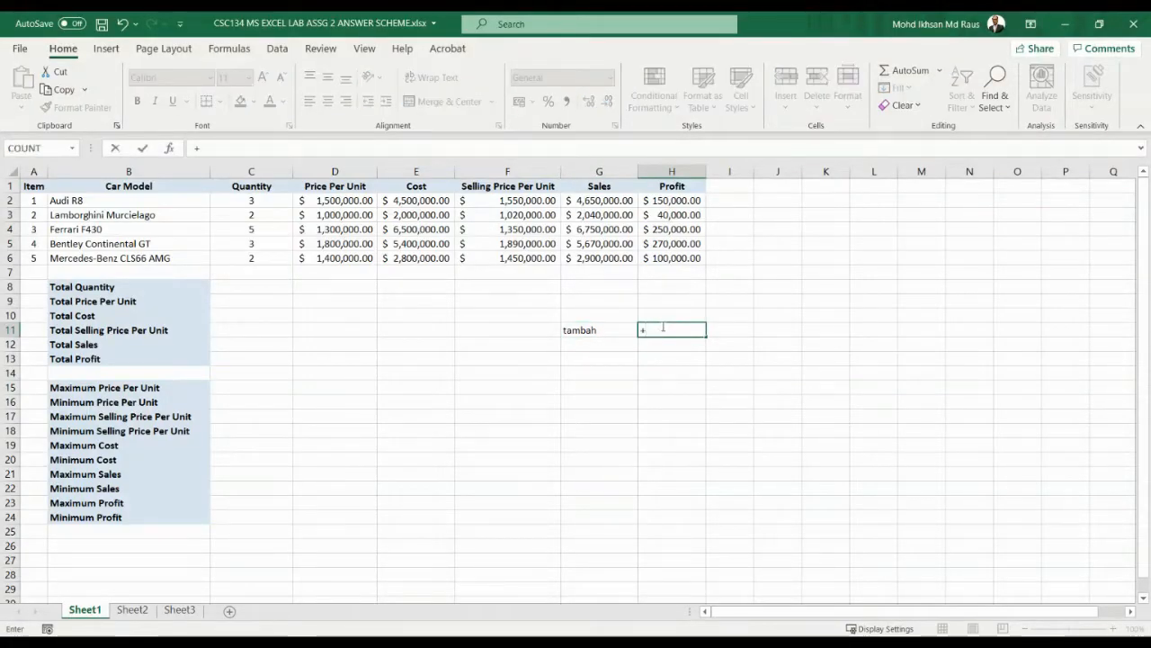
pyautogui.click(642, 360)
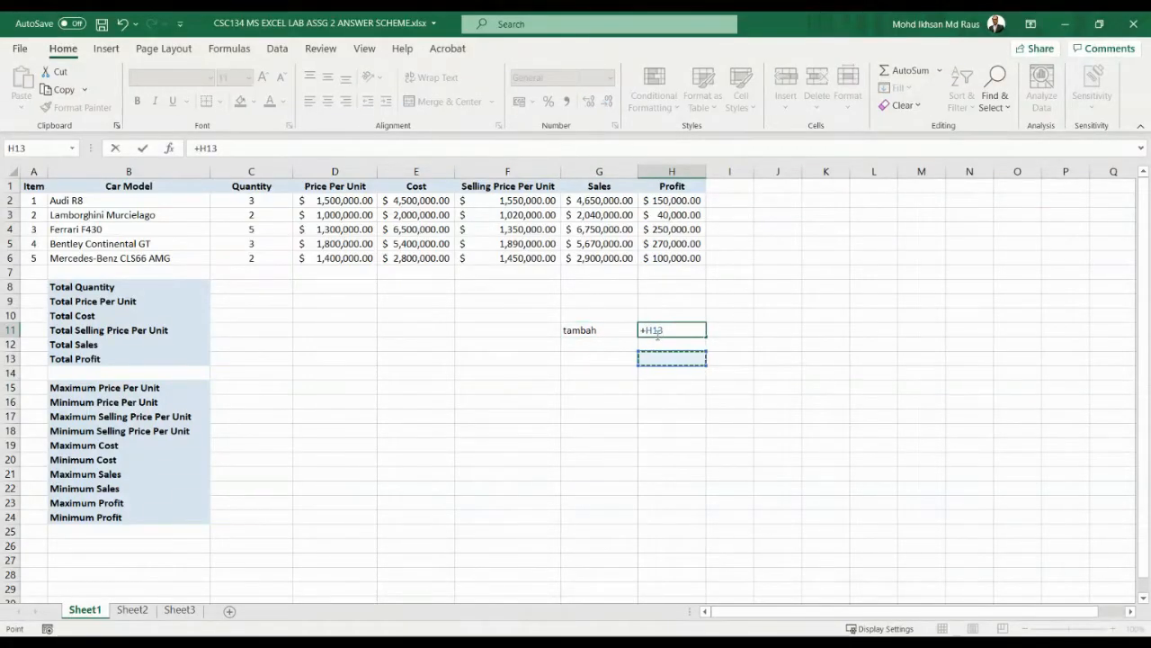
pyautogui.moveTo(657, 332); pyautogui.dragTo(622, 327)
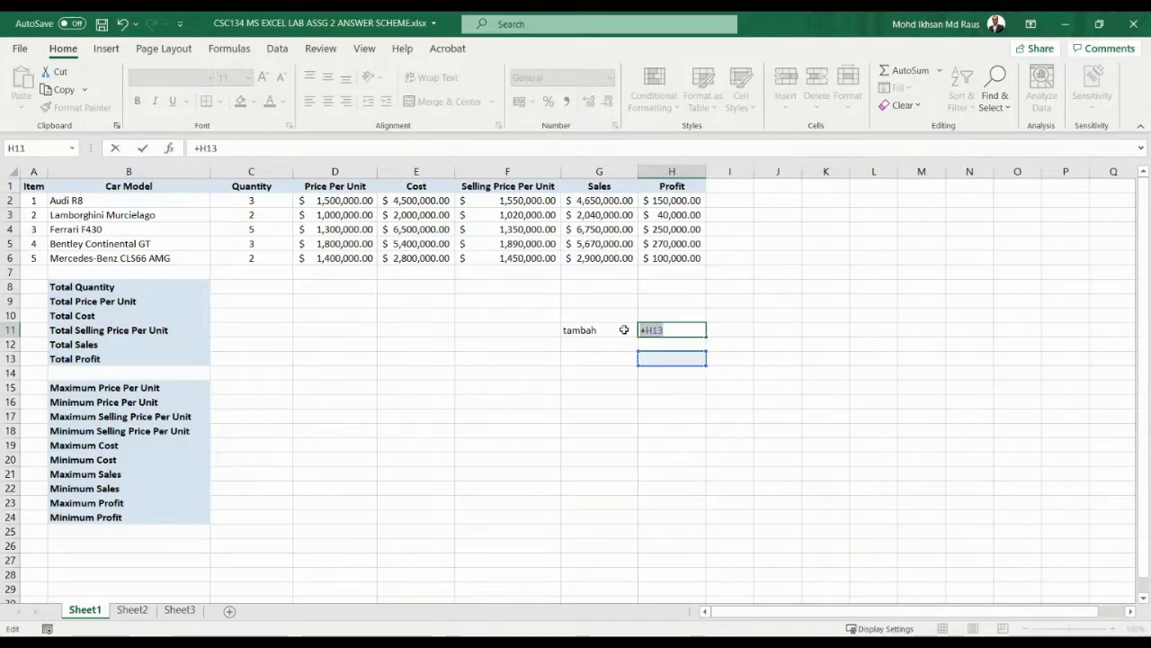
pyautogui.press('BackSpace')
# Step: Enter the label "tolak" in cell G12, directly below "tambah"
pyautogui.click(587, 341)
pyautogui.write('t')
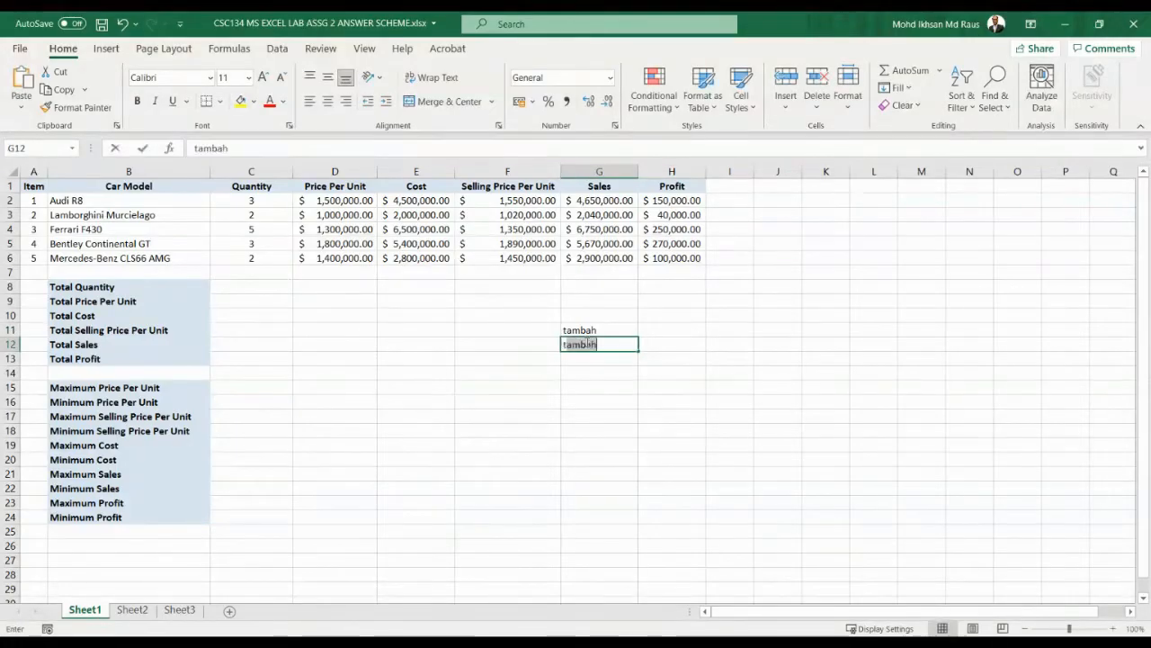
pyautogui.write('olak')
pyautogui.click(668, 348)
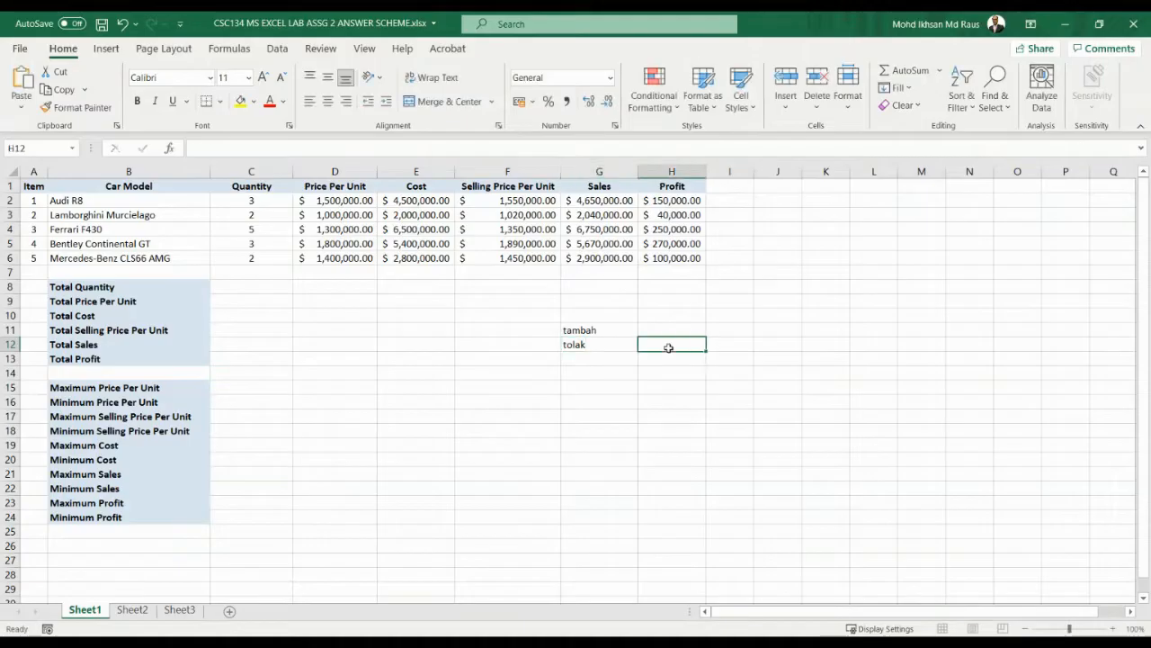
pyautogui.write('-')
pyautogui.click(675, 366)
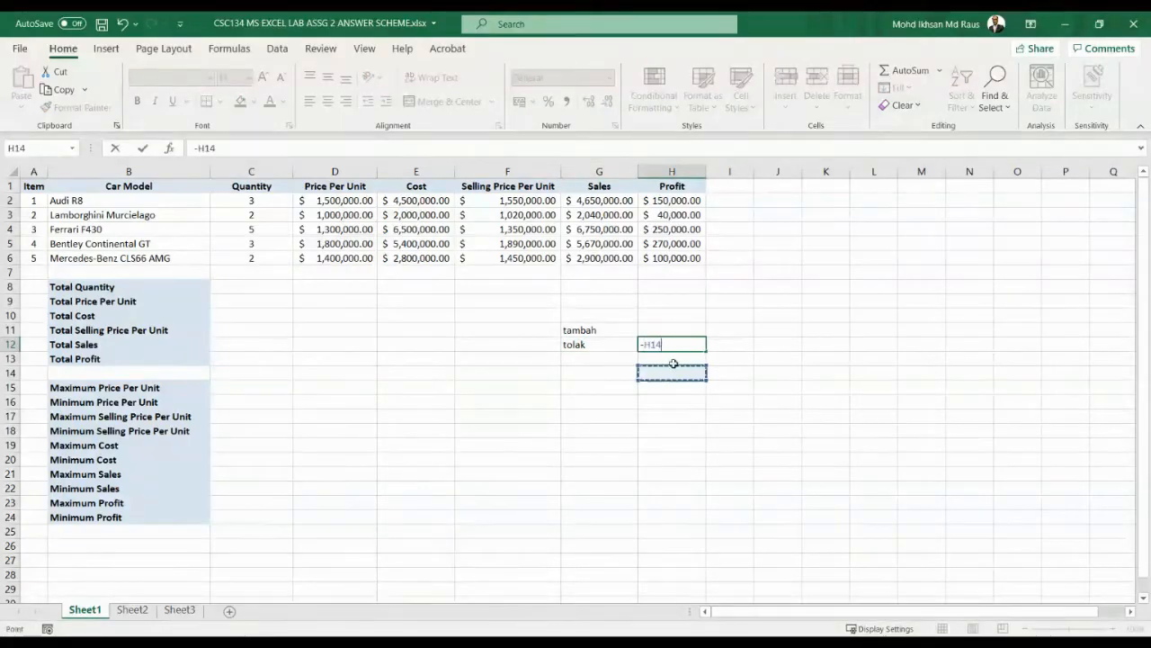
pyautogui.moveTo(671, 347); pyautogui.dragTo(642, 347)
pyautogui.press('Escape')
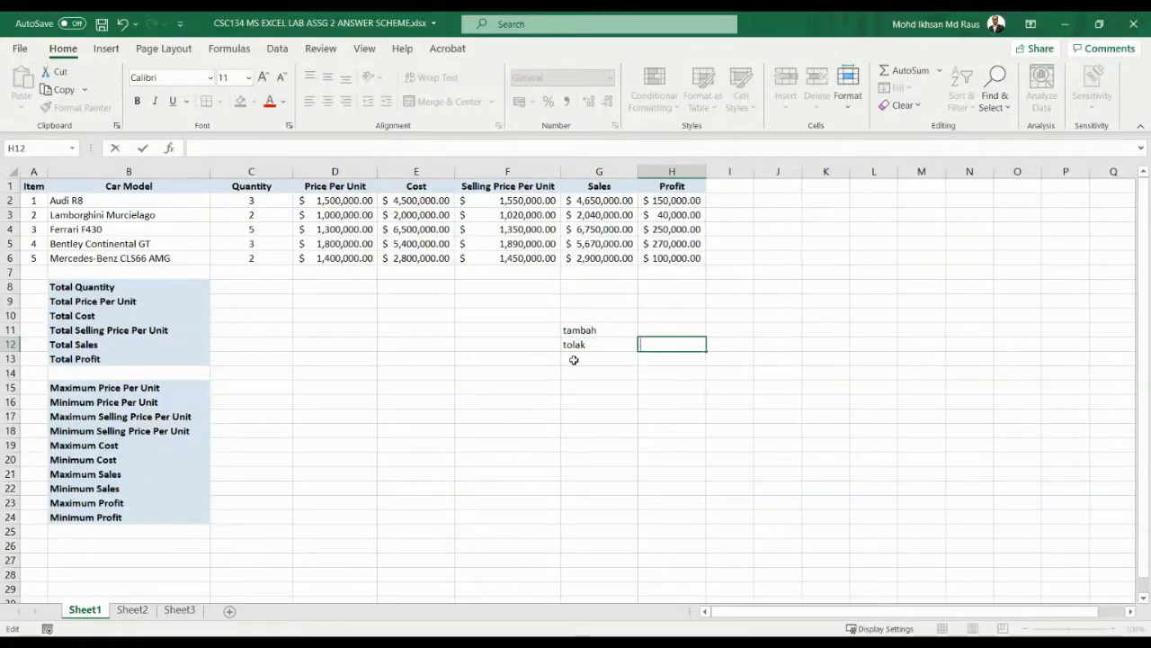
# Step: Enter the label "darab" in cell G13, leaving cell H13 beside it empty
pyautogui.click(573, 357)
pyautogui.write('darab')
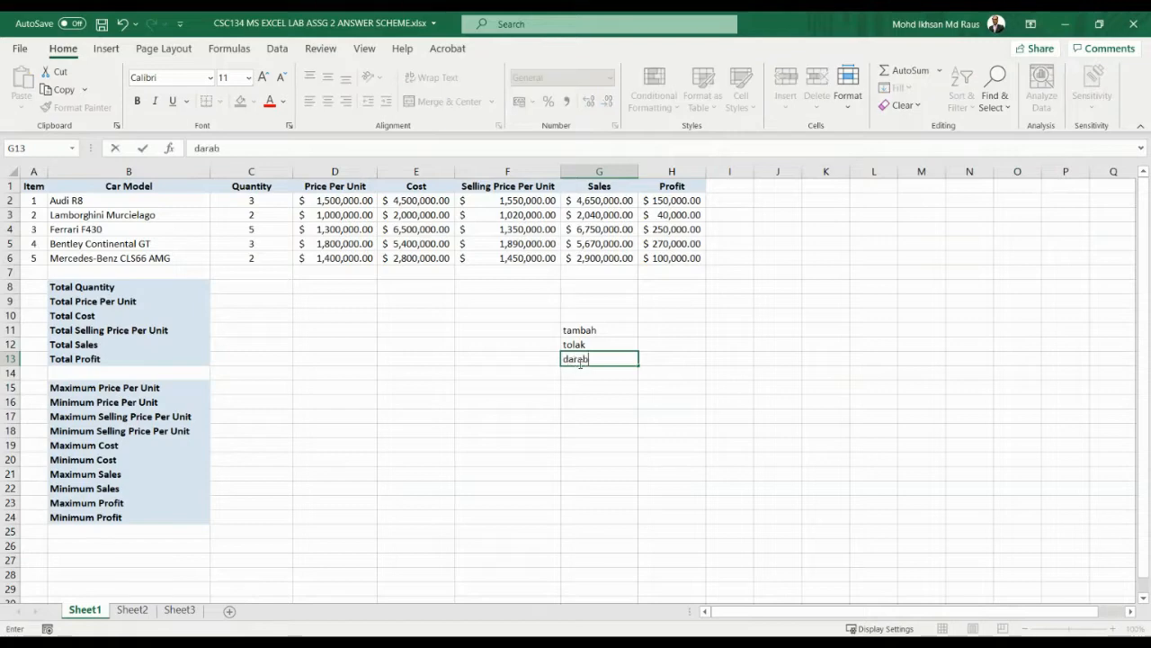
pyautogui.click(661, 358)
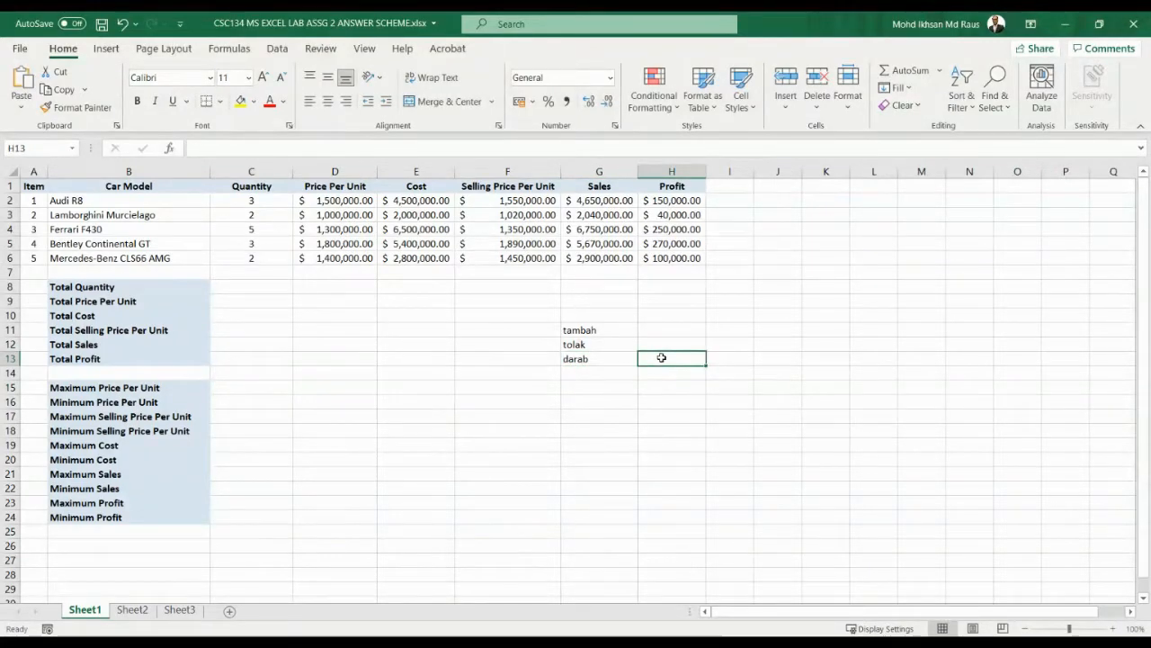
pyautogui.write('*')
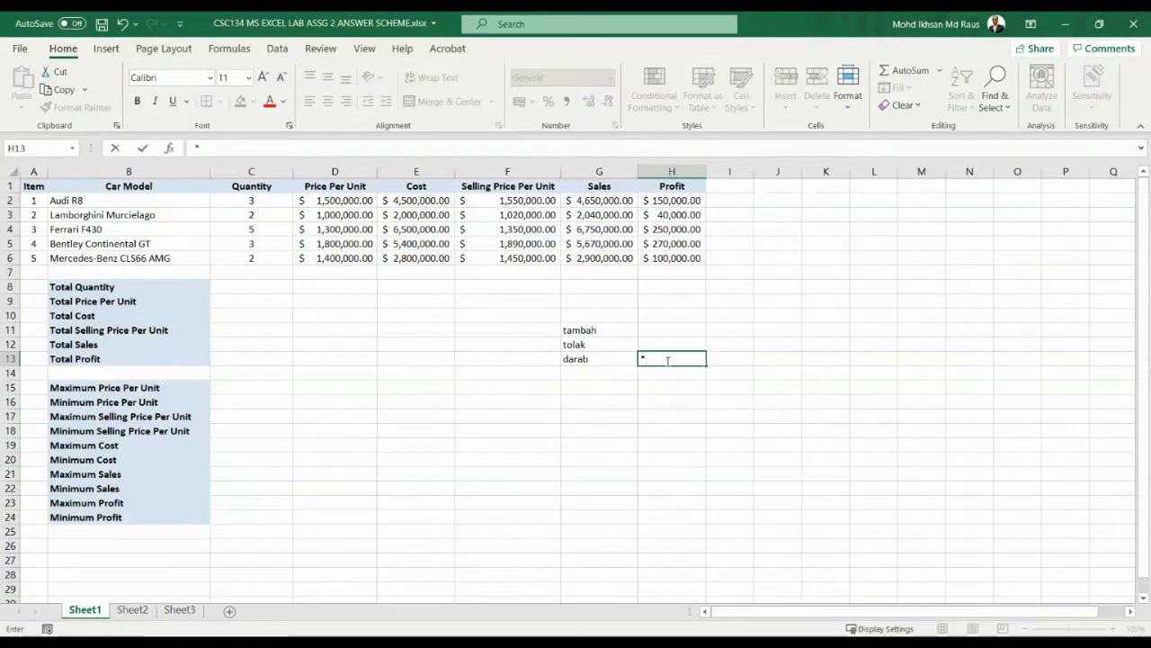
pyautogui.press('BackSpace')
# Step: Enter the label "bahagi" in cell G14, directly below "darab"
pyautogui.click(624, 370)
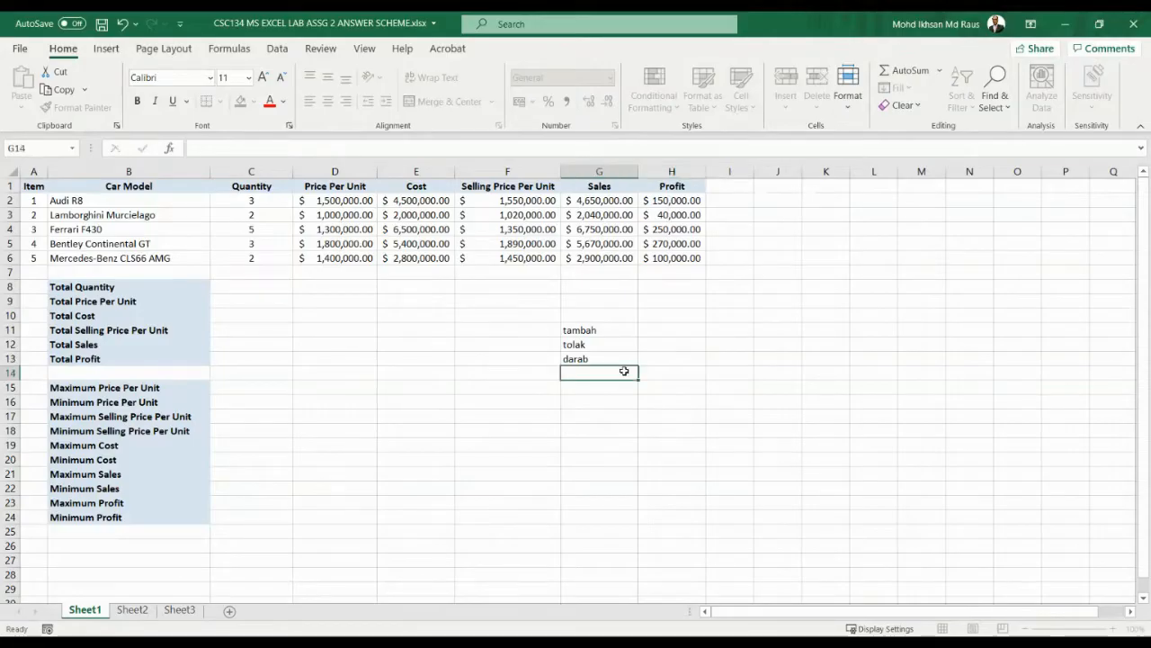
pyautogui.write('bahagi')
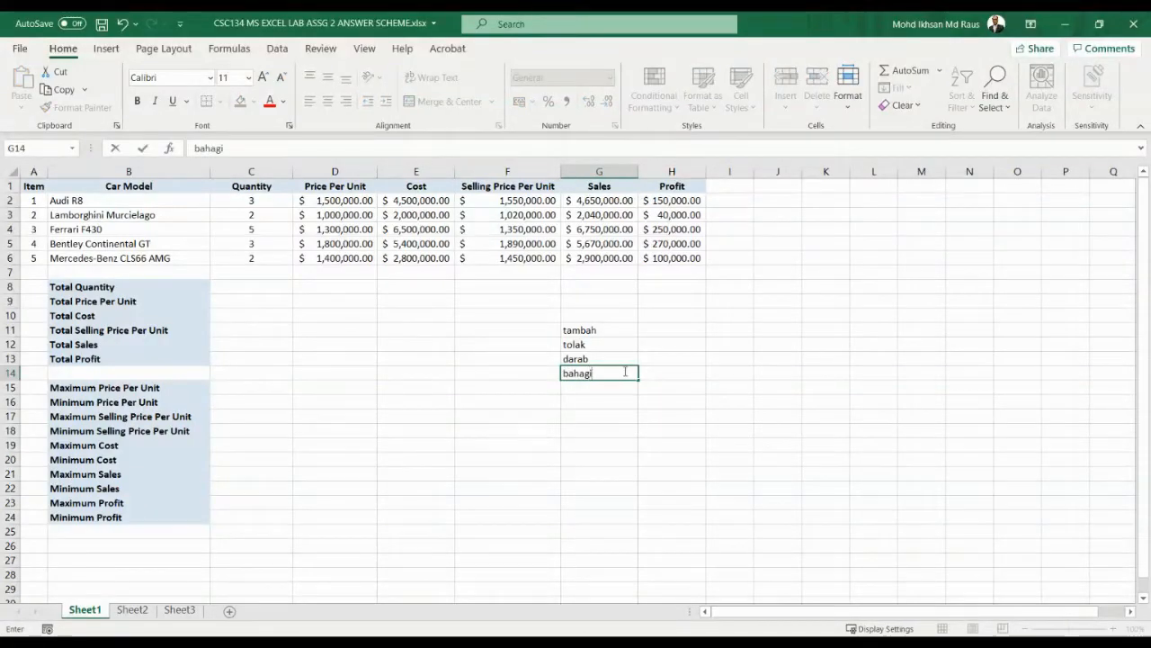
pyautogui.click(660, 369)
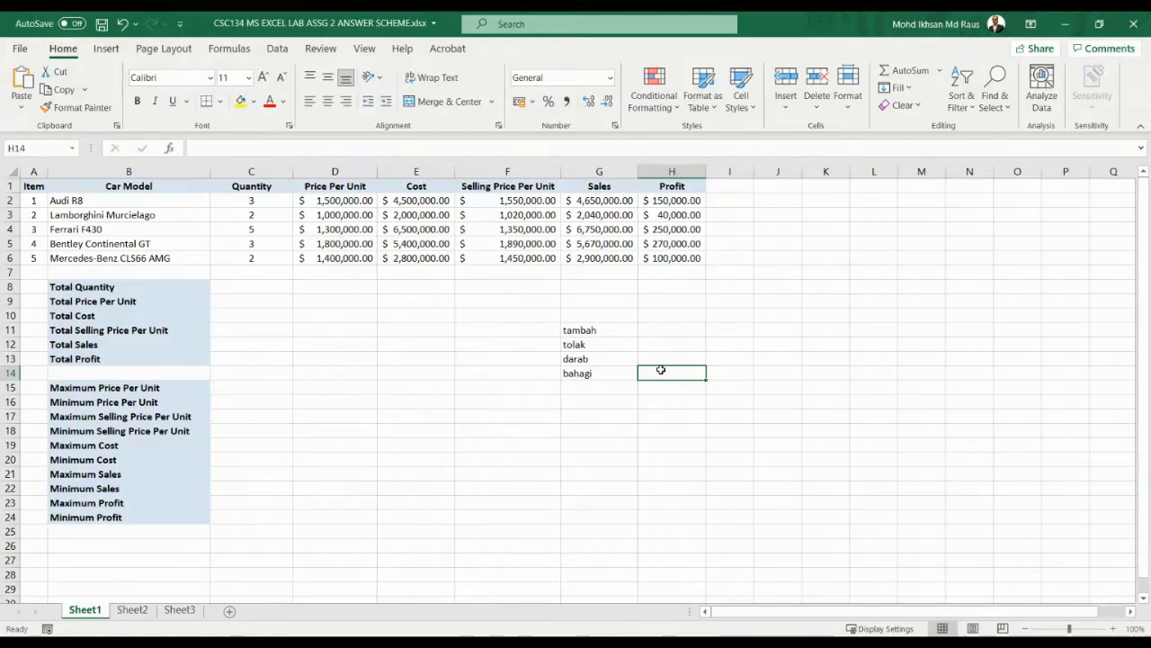
pyautogui.press('/')
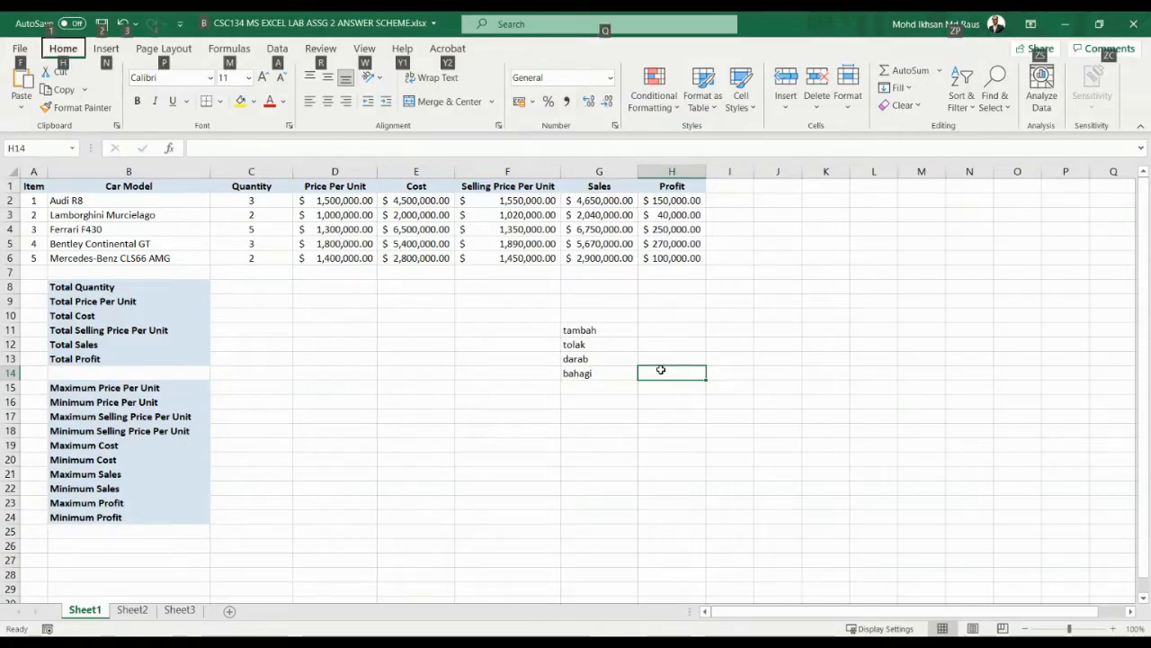
pyautogui.press('Escape')
pyautogui.press('/')
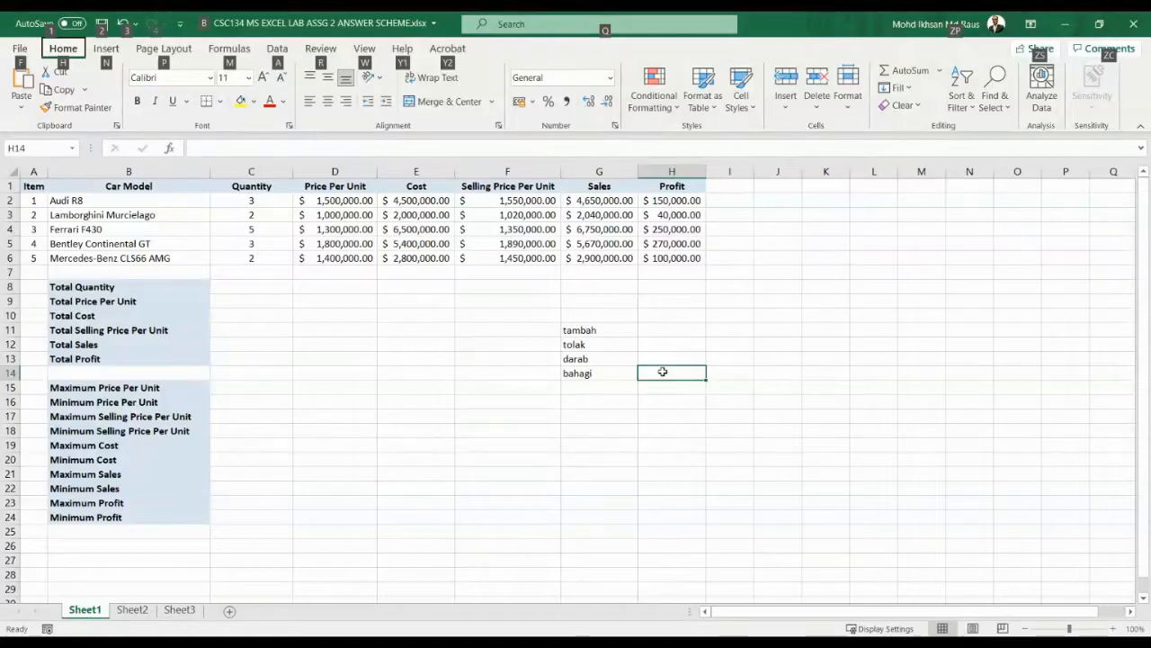
pyautogui.press('Escape')
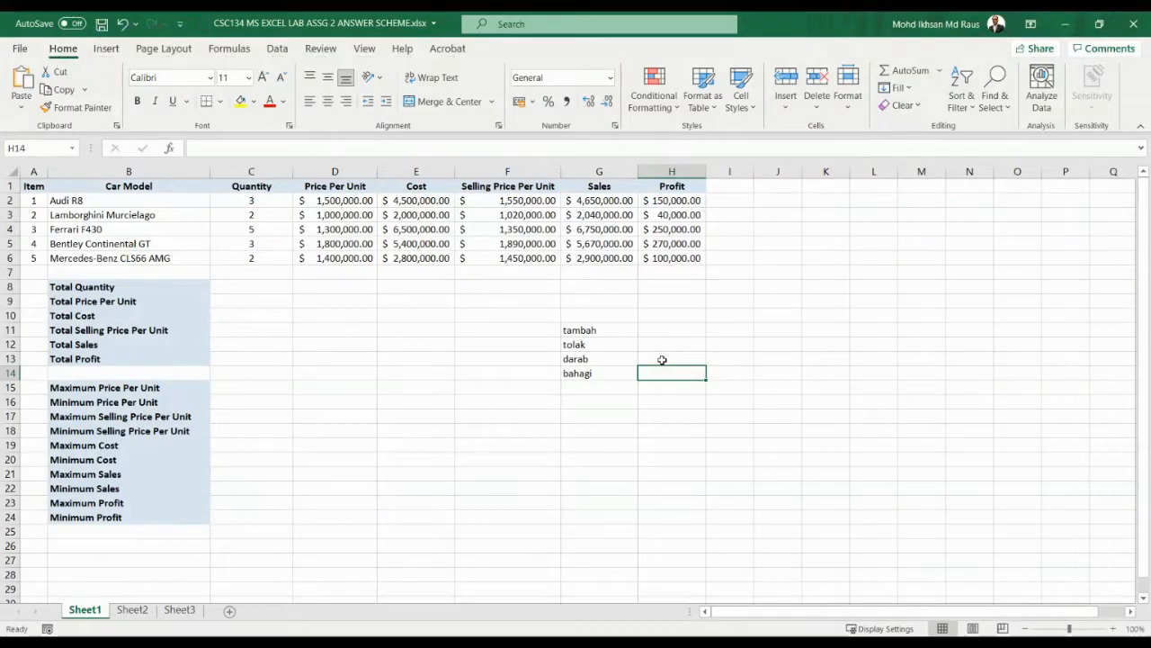
# Step: Go through the four operation labels in cells G11 to G14 one by one
pyautogui.click(662, 358)
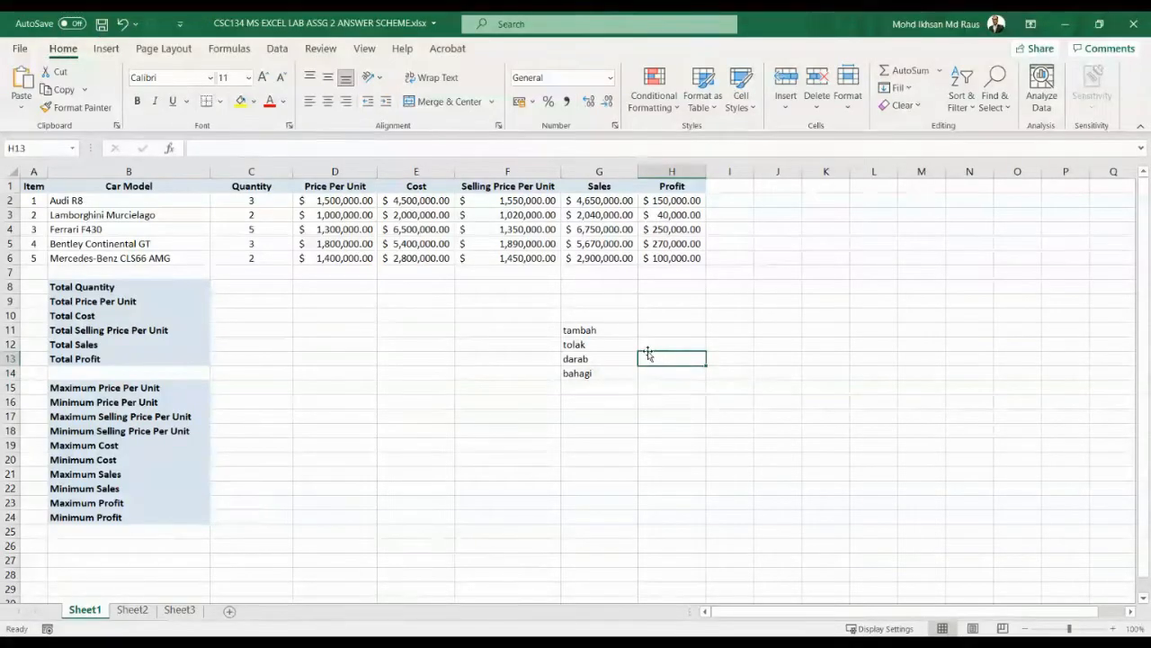
pyautogui.click(584, 332)
pyautogui.click(586, 345)
pyautogui.click(587, 358)
pyautogui.click(586, 371)
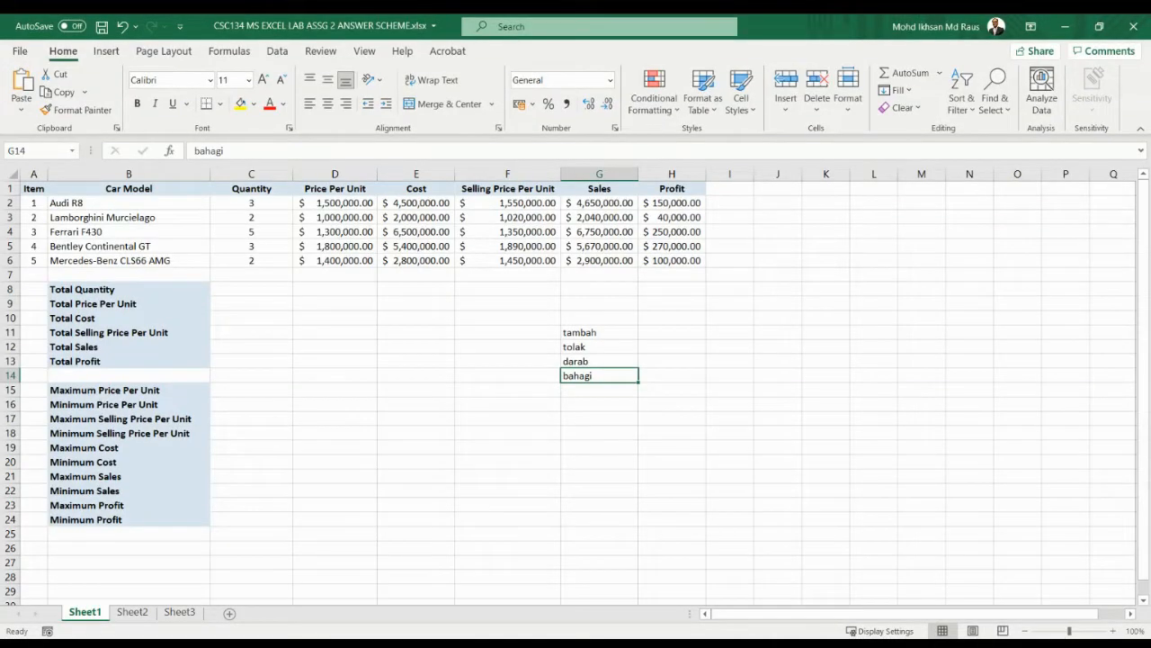
pyautogui.click(459, 643)
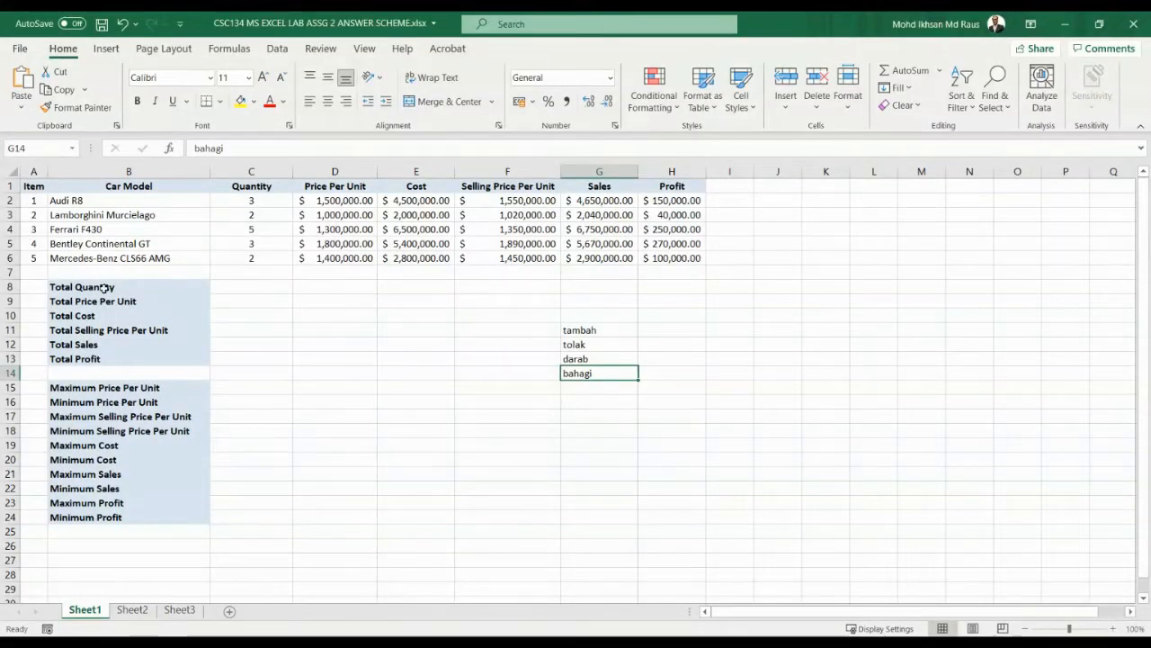
# Step: Examine the Total Quantity row and go through each car's Quantity value in cells C2 to C6
pyautogui.click(104, 288)
pyautogui.click(233, 288)
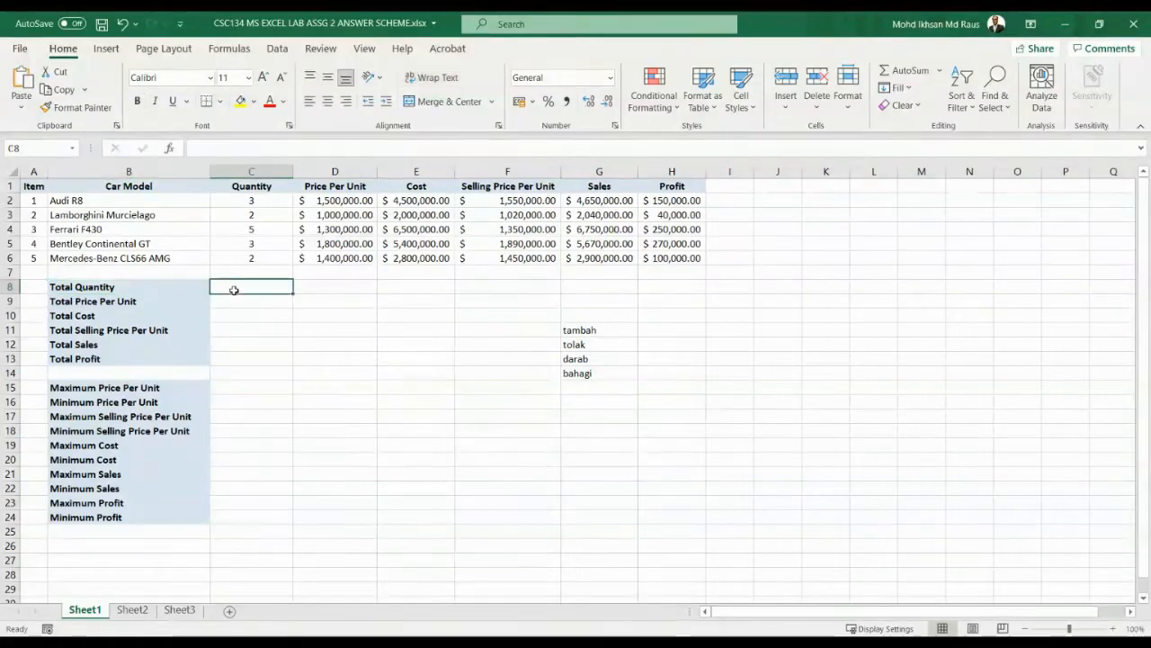
pyautogui.click(268, 199)
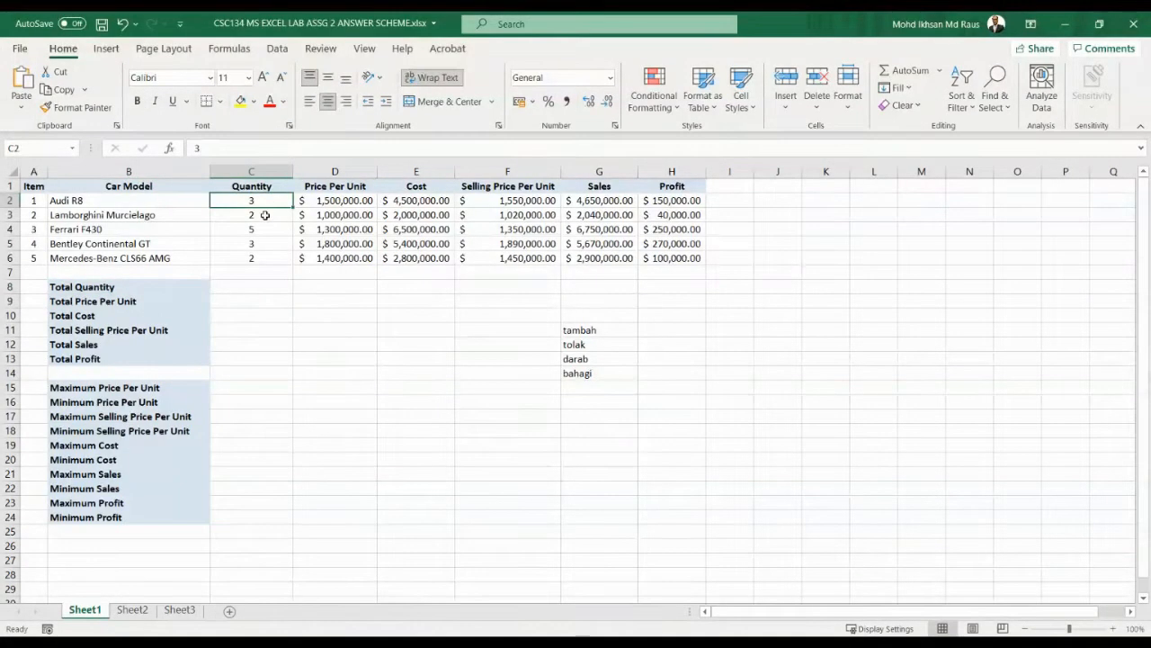
pyautogui.click(262, 215)
pyautogui.click(264, 230)
pyautogui.click(262, 242)
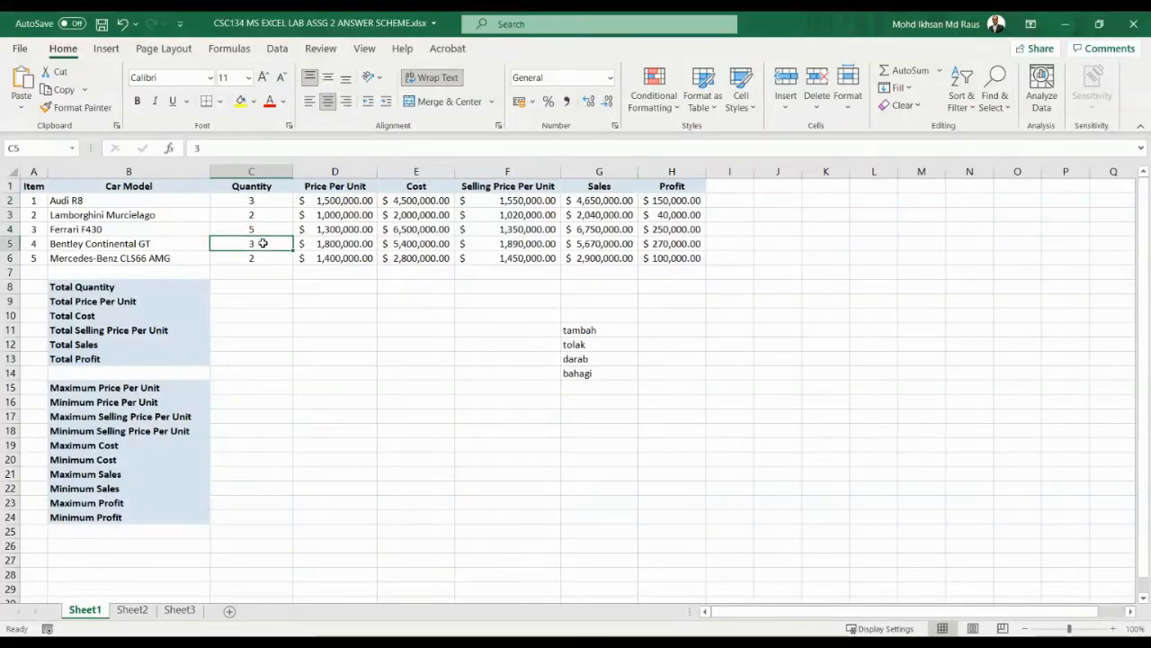
pyautogui.click(265, 258)
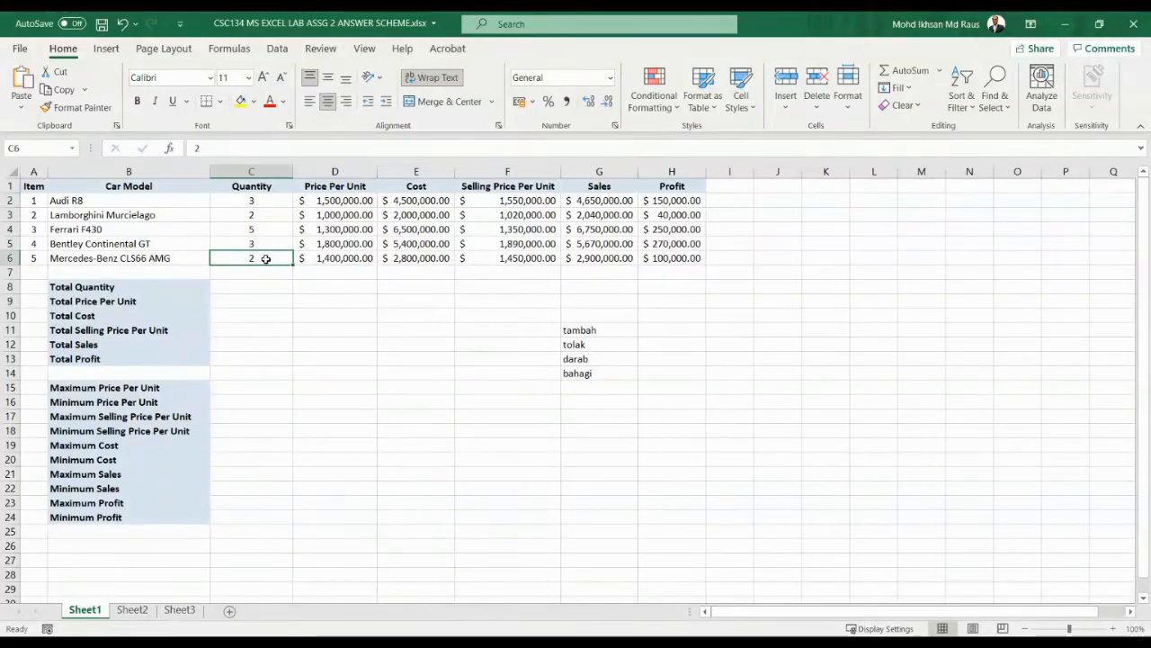
pyautogui.click(261, 201)
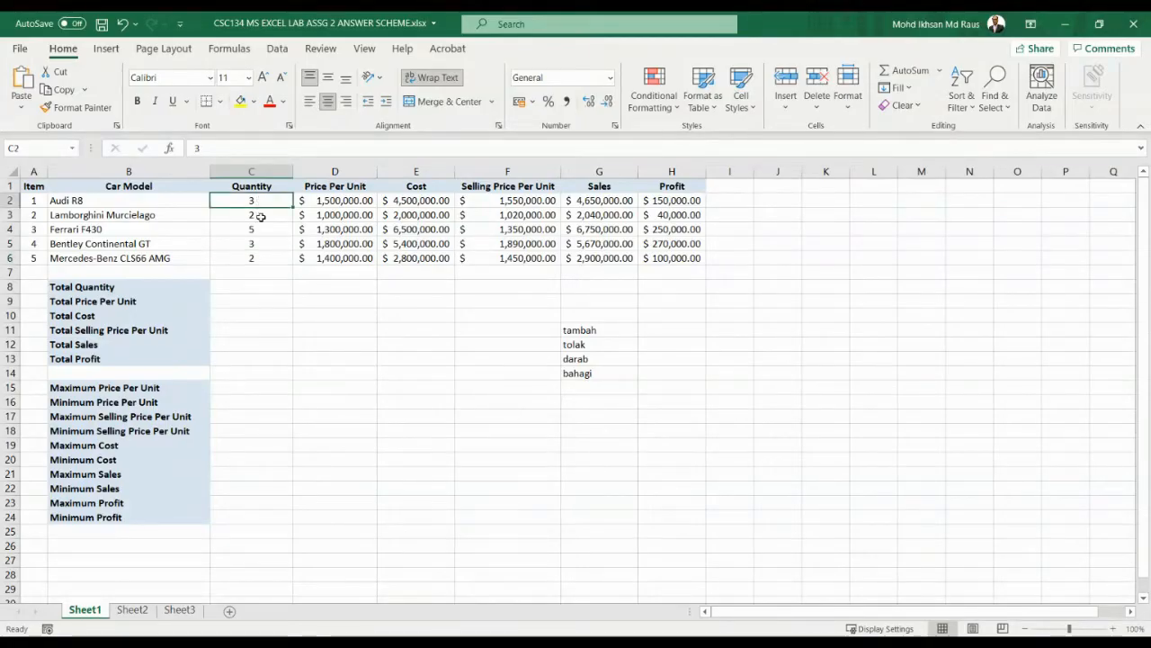
pyautogui.click(260, 216)
pyautogui.click(259, 231)
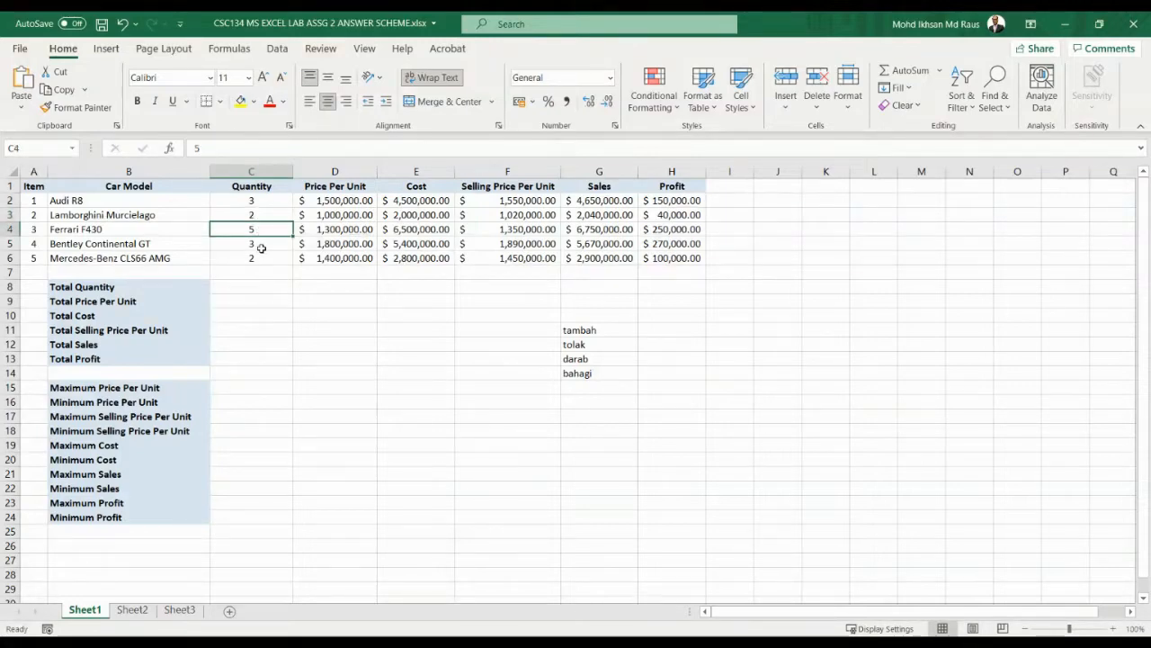
pyautogui.click(261, 249)
pyautogui.click(260, 258)
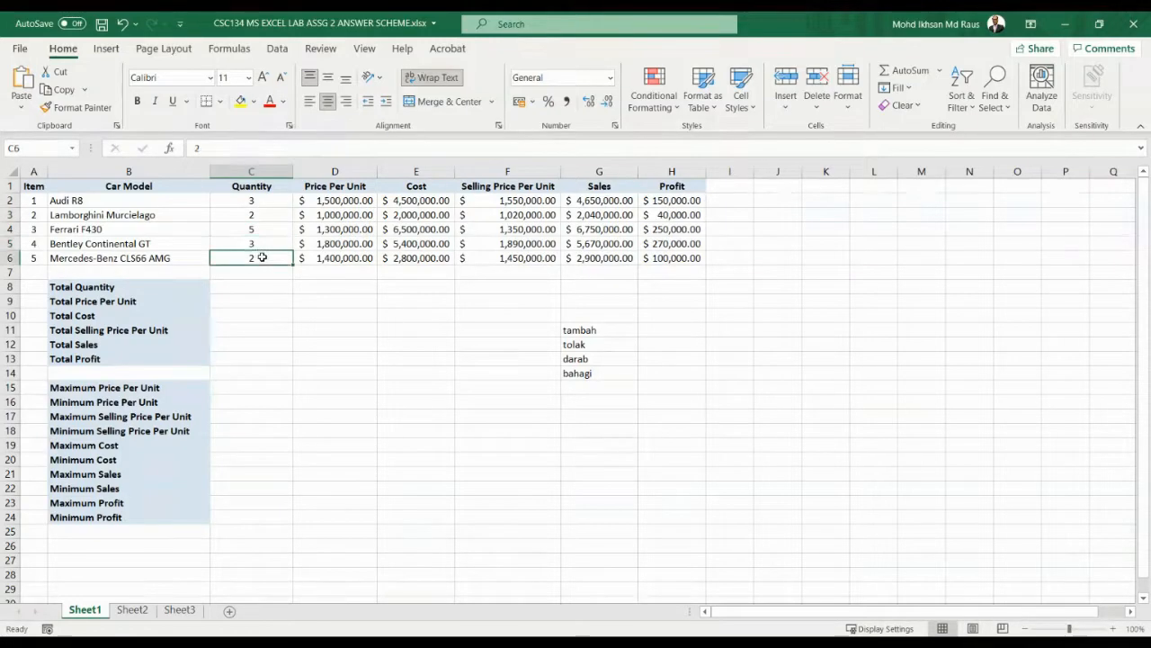
# Step: Enter 15 as the Total Quantity in cell C8, and clear that cell again
pyautogui.click(264, 286)
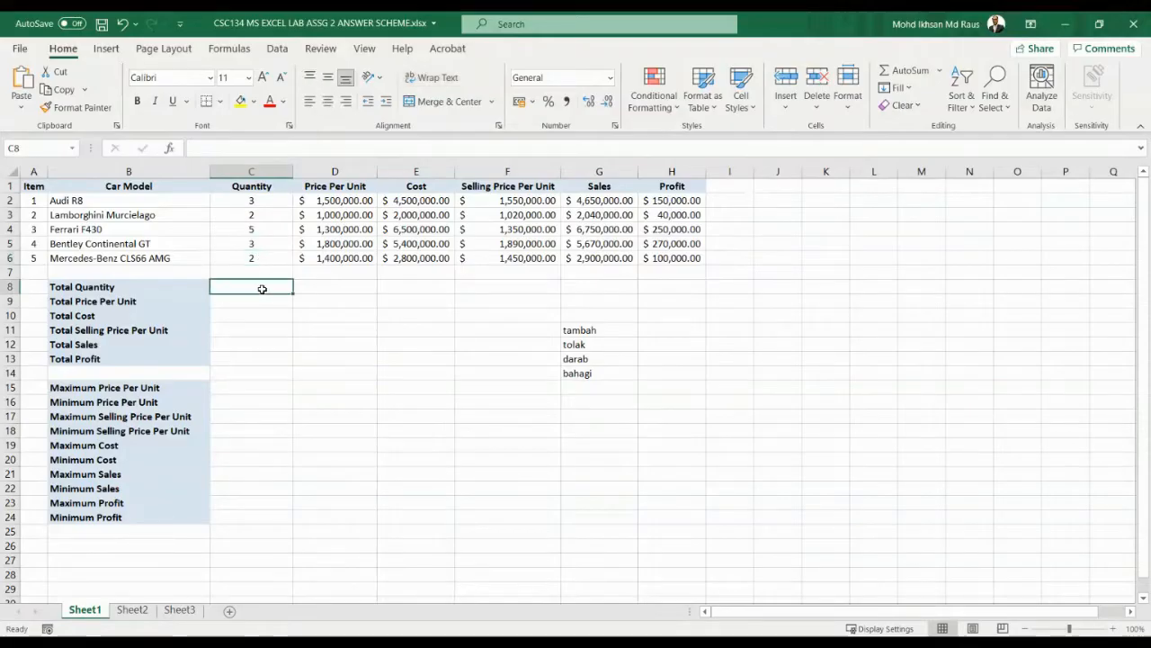
pyautogui.write('15')
pyautogui.click(300, 300)
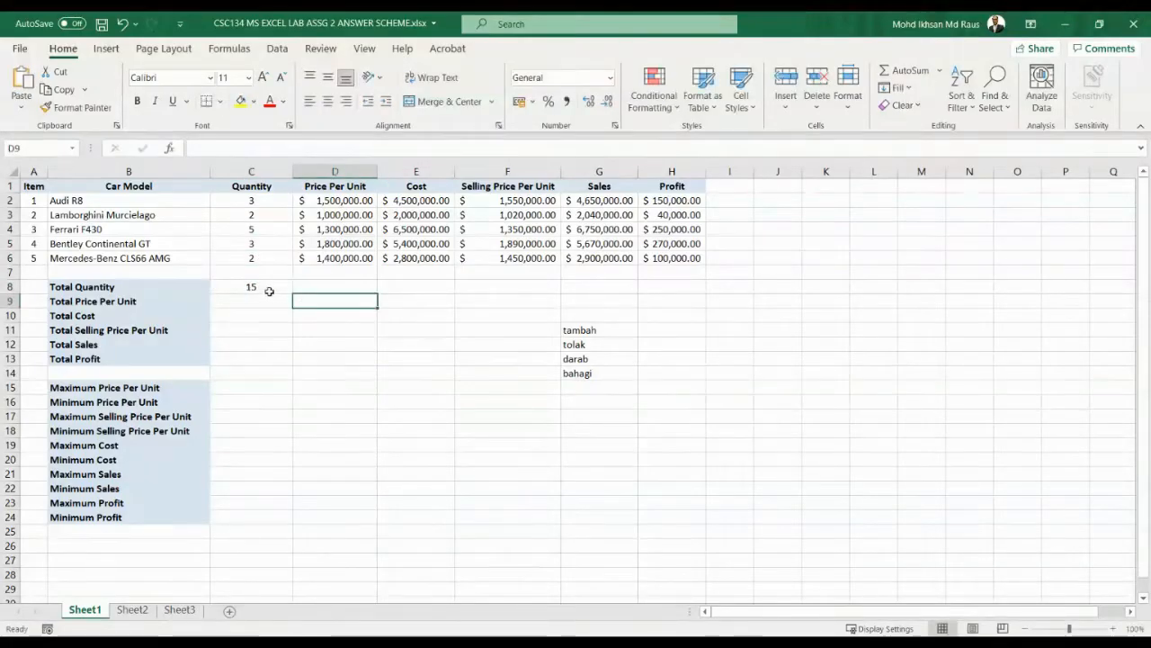
pyautogui.click(269, 293)
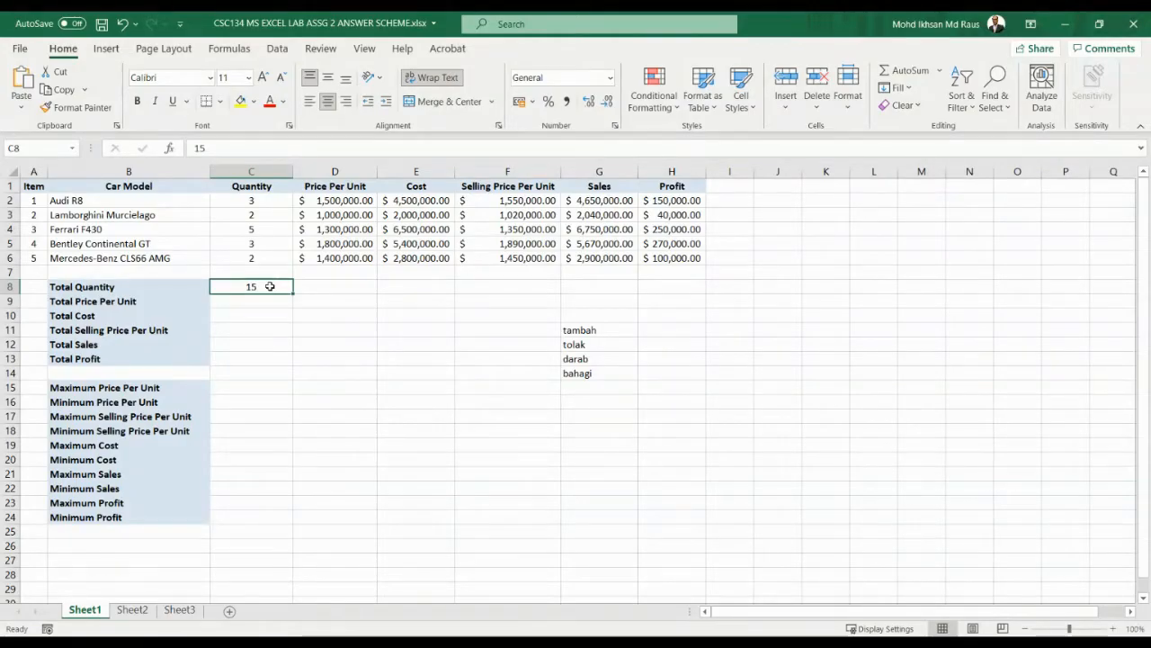
pyautogui.press('Delete')
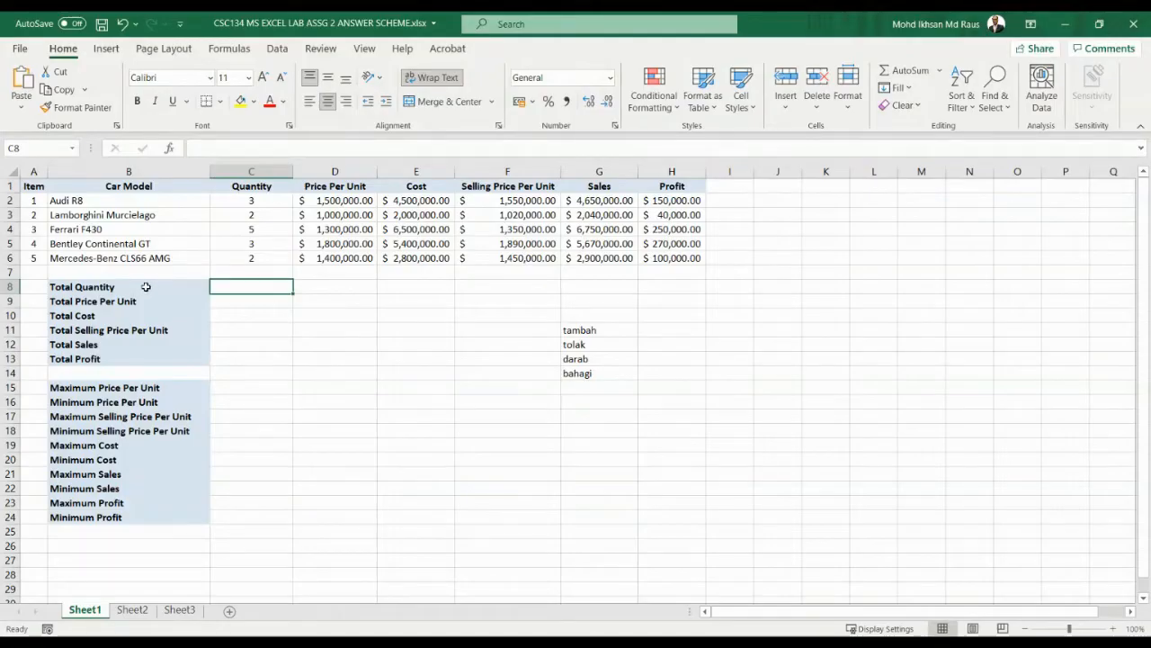
# Step: Check the Total Quantity label and select the Quantity values in cells C2 to C6
pyautogui.click(57, 287)
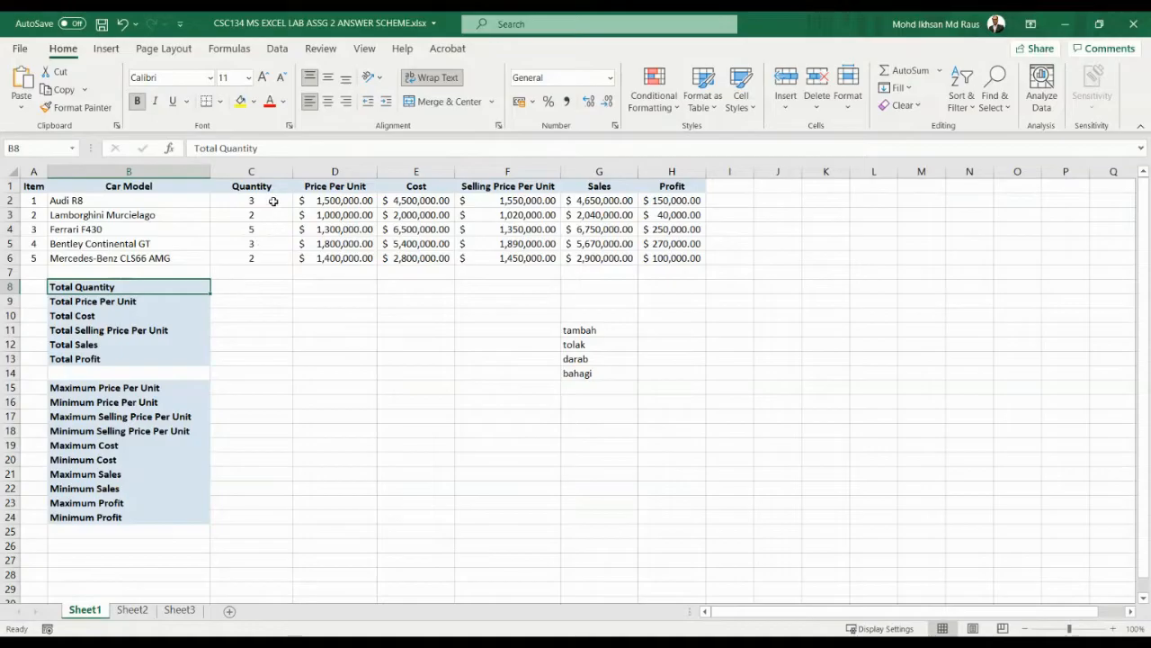
pyautogui.moveTo(274, 202); pyautogui.dragTo(262, 254)
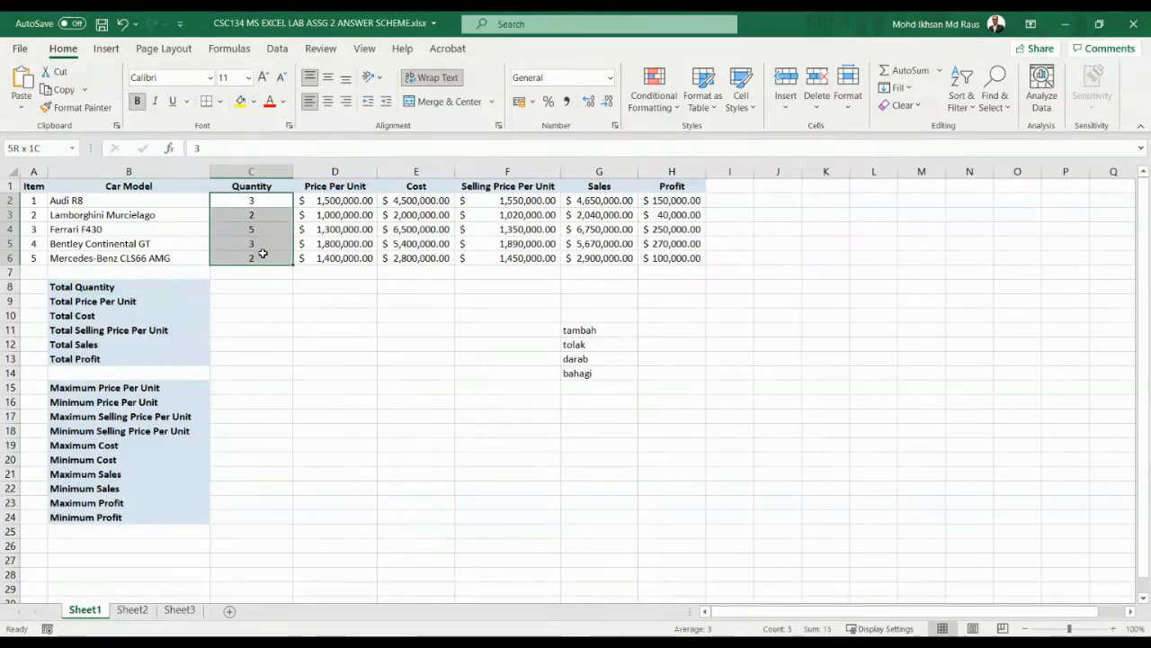
pyautogui.moveTo(262, 255); pyautogui.dragTo(262, 255)
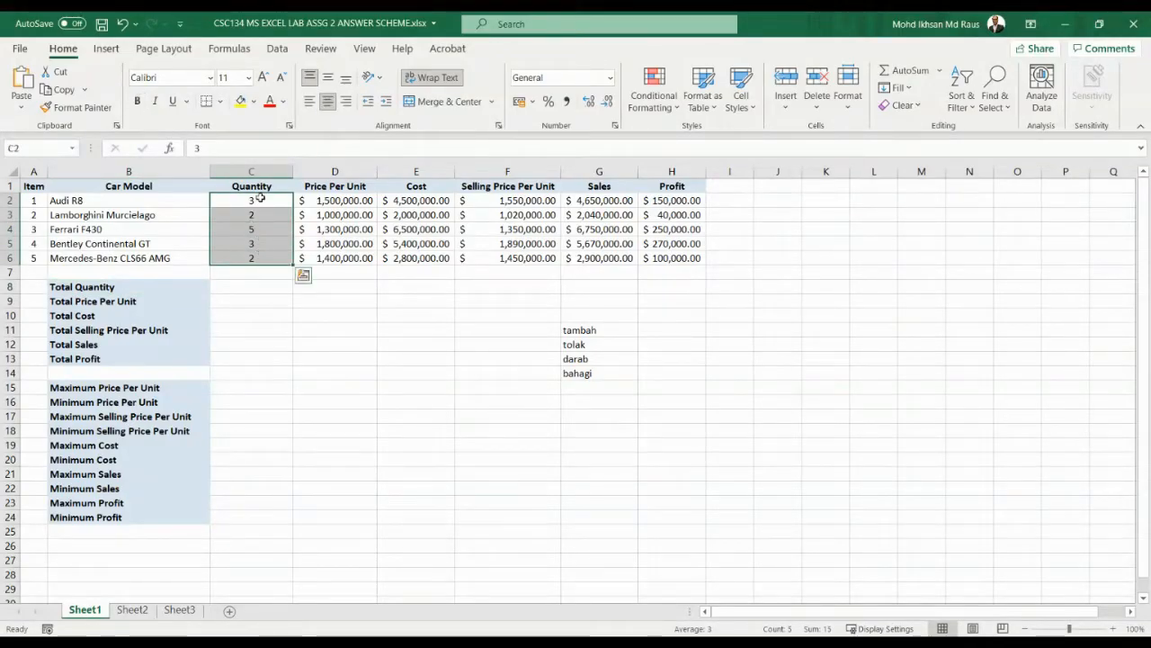
# Step: Enter the formula =SUM(C2:C6) in cell C8 for Total Quantity and check the formula in that cell
pyautogui.click(260, 285)
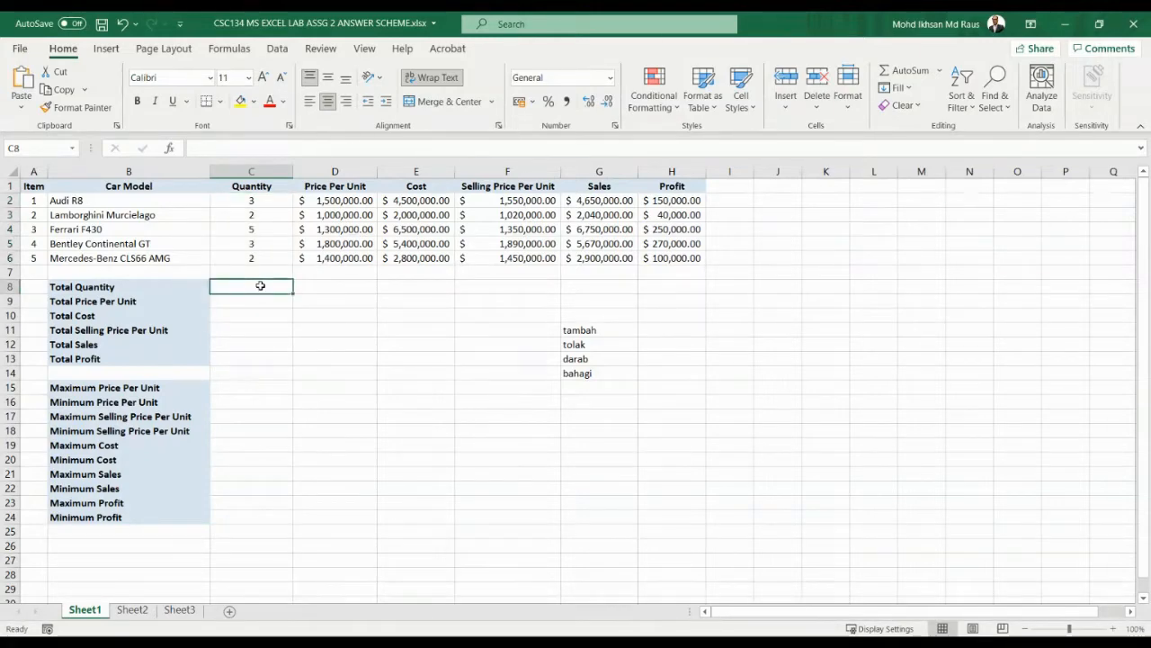
pyautogui.write('=')
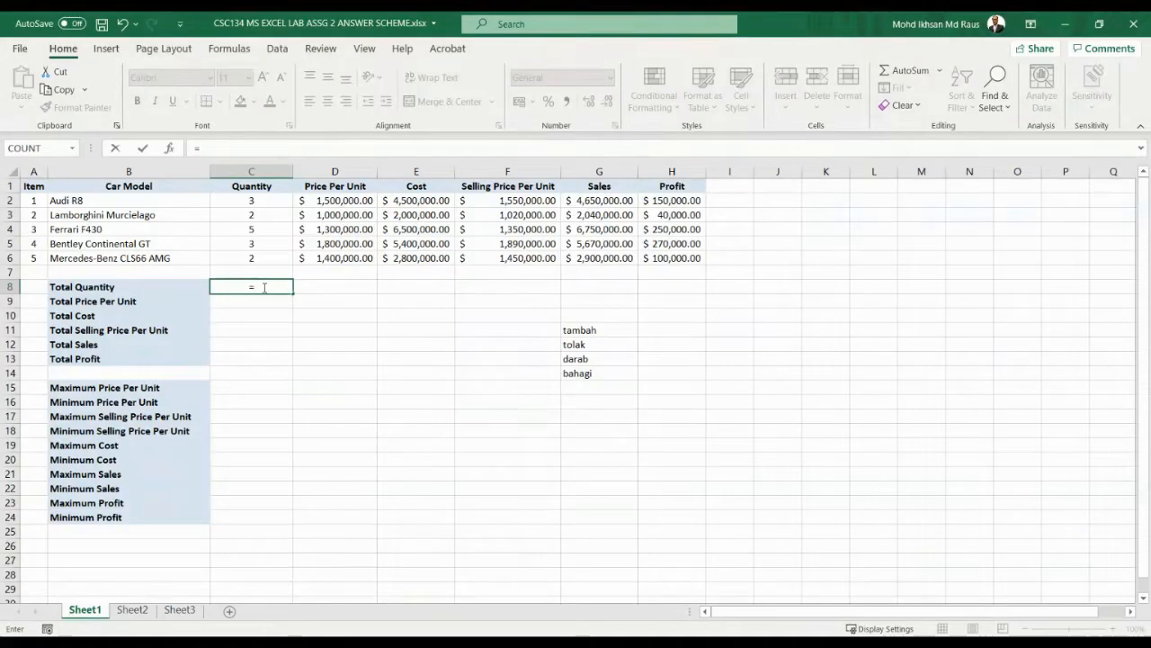
pyautogui.write('sum')
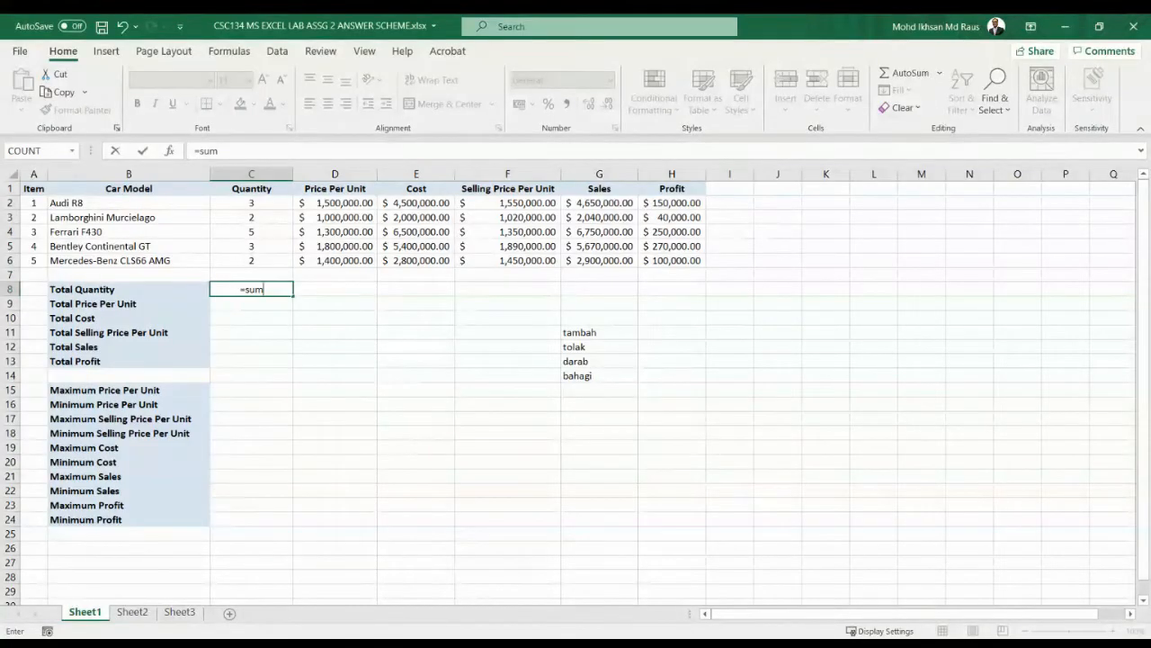
pyautogui.press('Tab')
pyautogui.moveTo(262, 202); pyautogui.dragTo(258, 262)
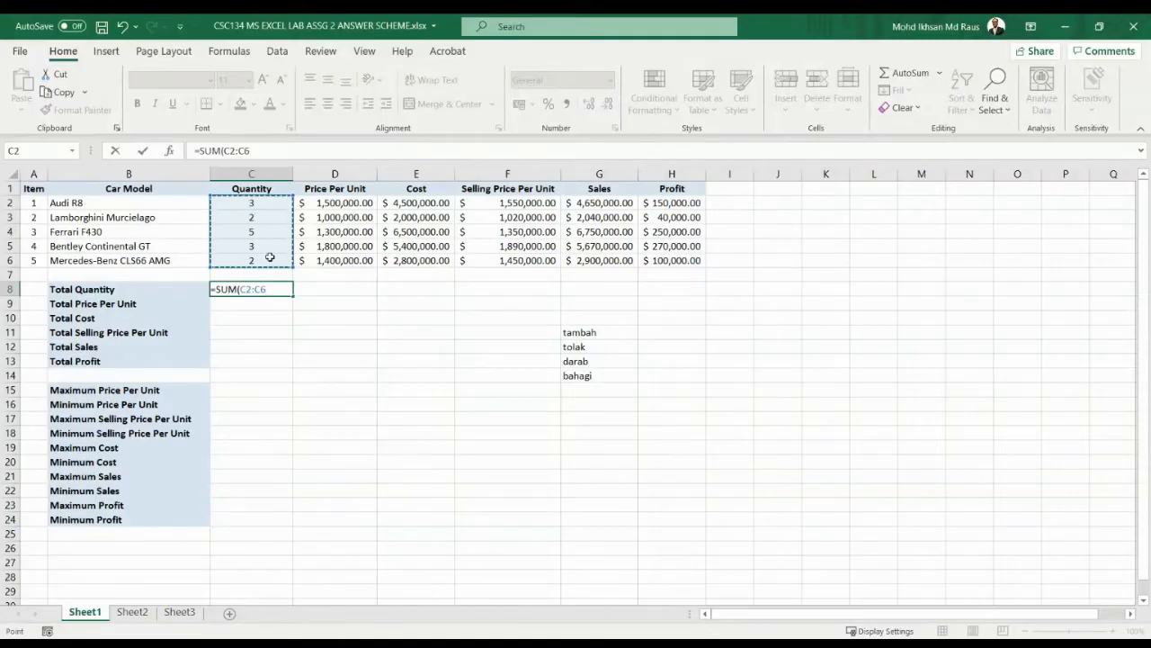
pyautogui.press('Return')
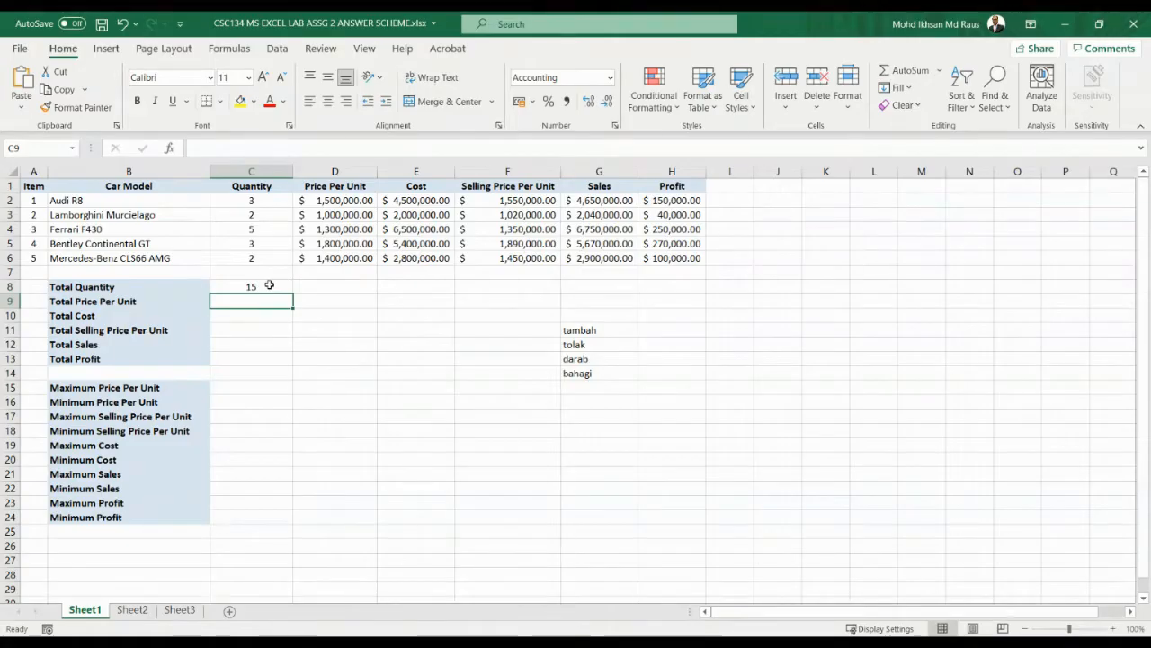
pyautogui.click(269, 285)
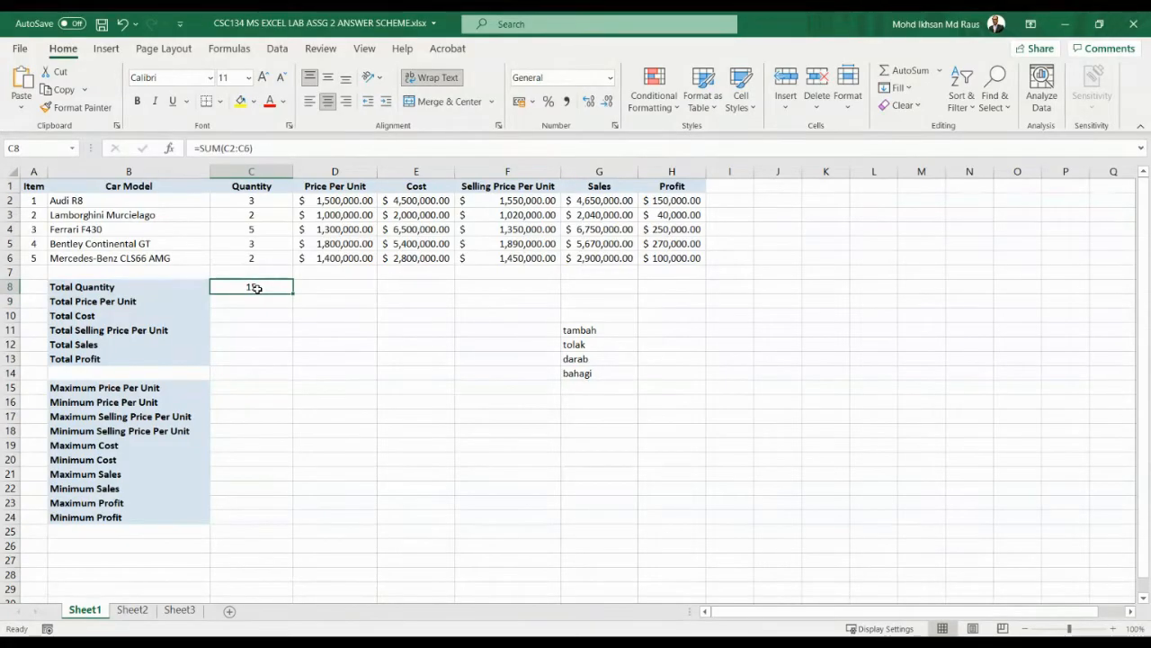
pyautogui.click(253, 313)
pyautogui.click(252, 287)
# Step: Set the Lamborghini Murcielago's quantity in cell C3 to 5 and check the Total Quantity cell
pyautogui.click(258, 217)
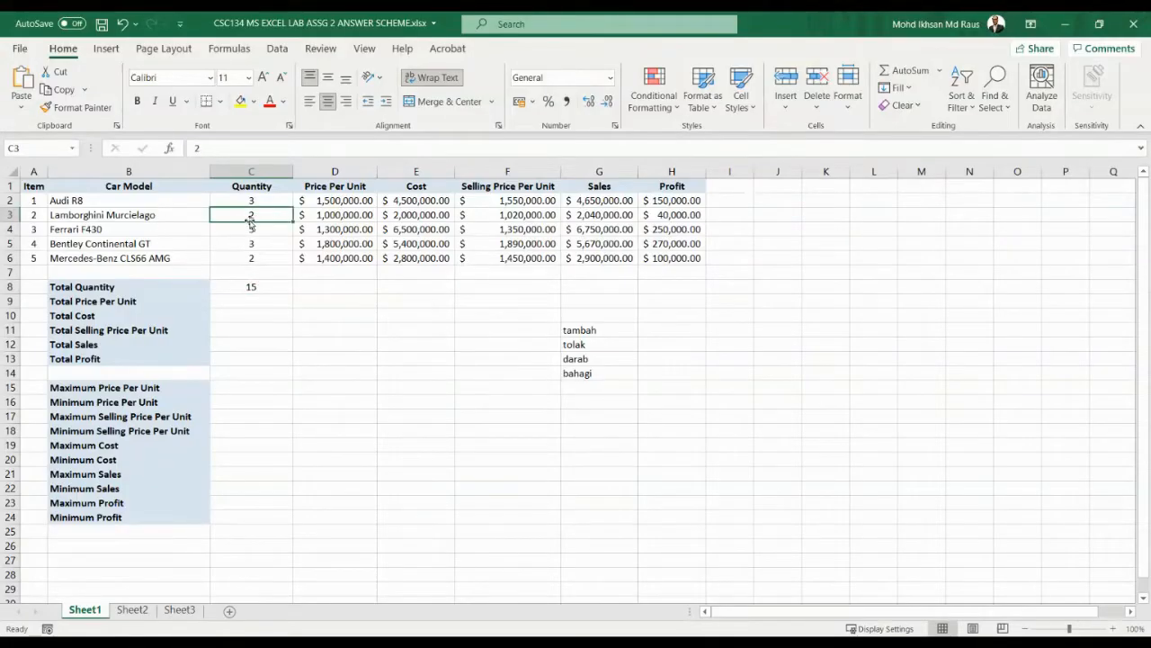
pyautogui.write('5')
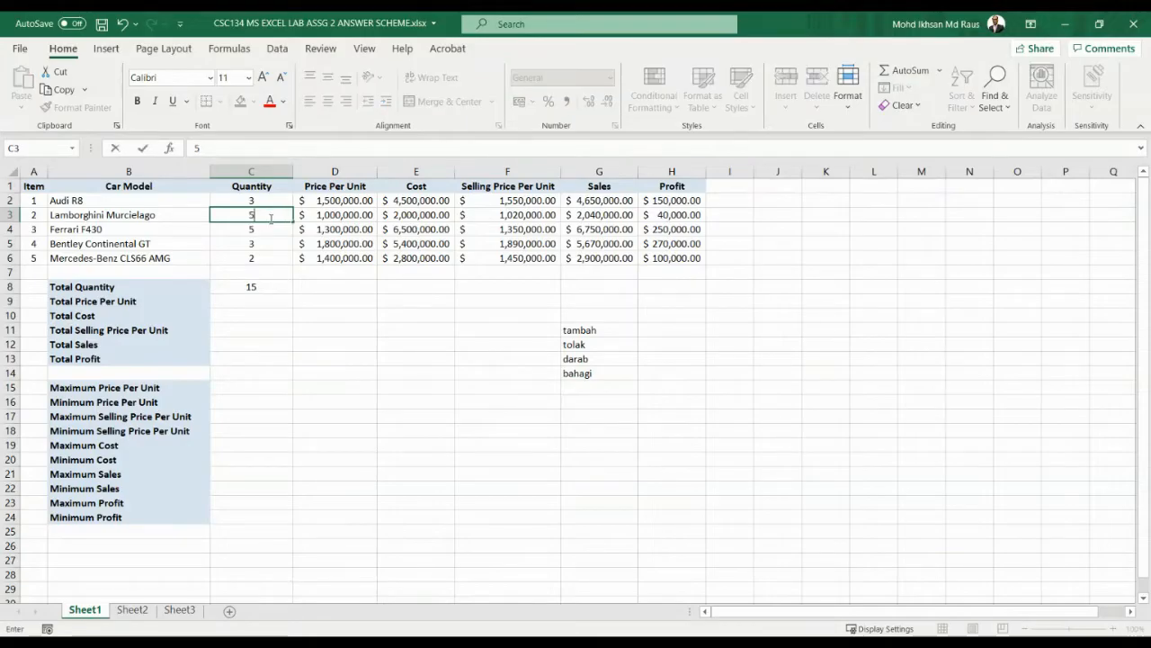
pyautogui.click(268, 300)
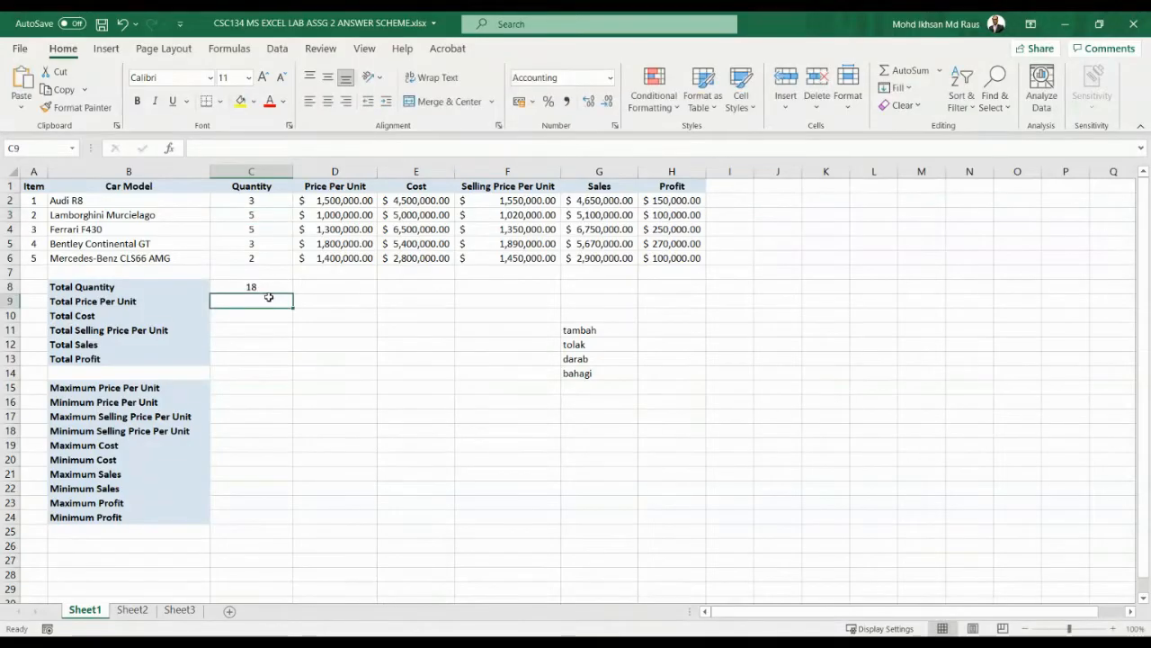
pyautogui.click(269, 286)
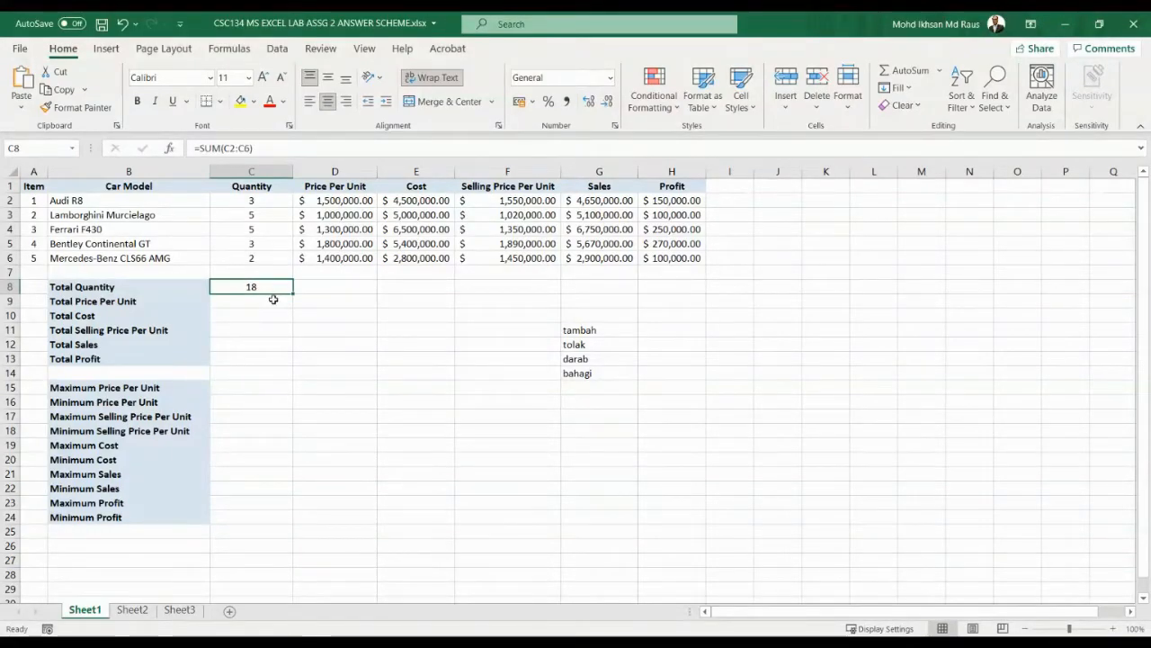
# Step: Calculate Total Price Per Unit in cell C9 by applying the AutoSum Sum function to cells D2 to D6
pyautogui.click(940, 75)
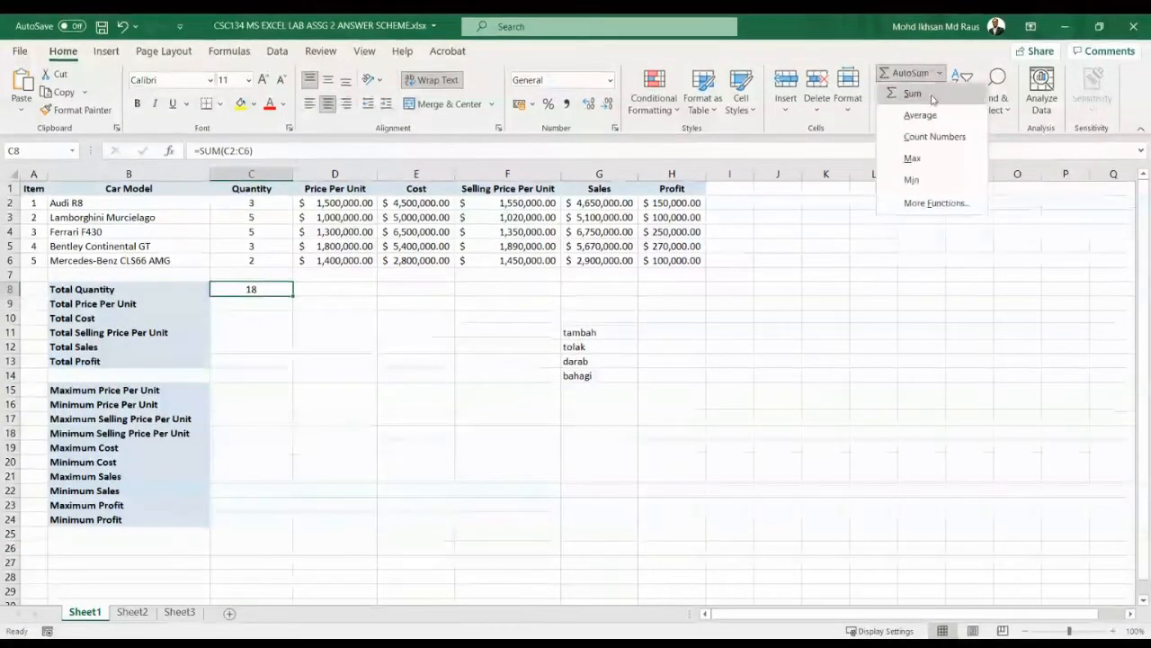
pyautogui.click(295, 301)
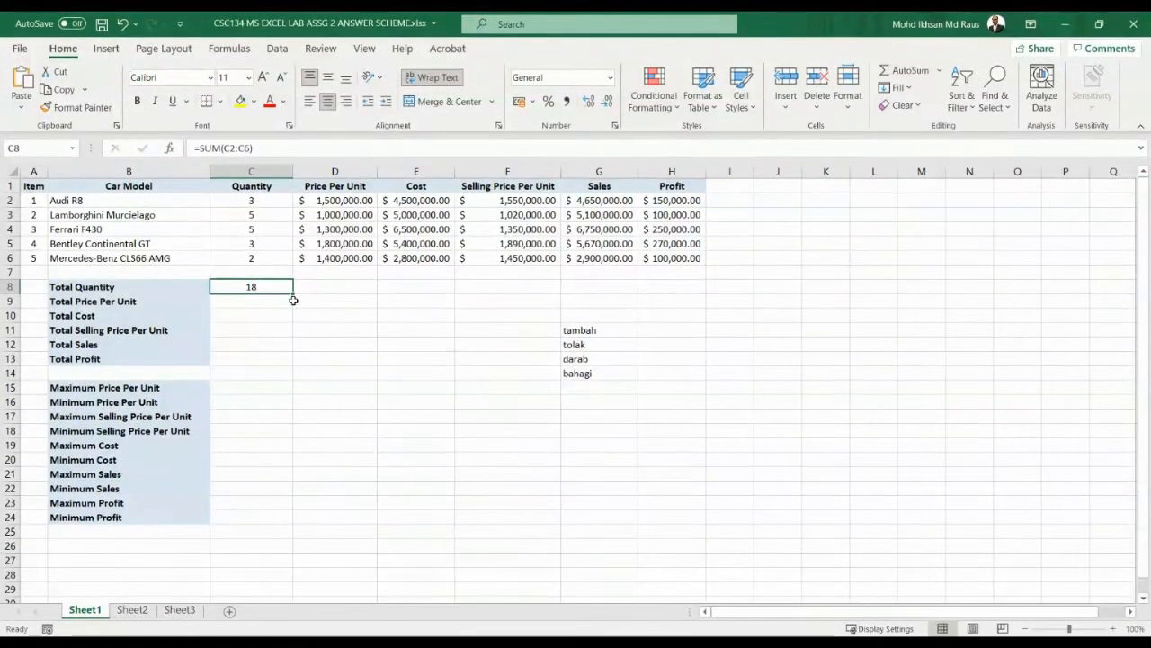
pyautogui.click(56, 302)
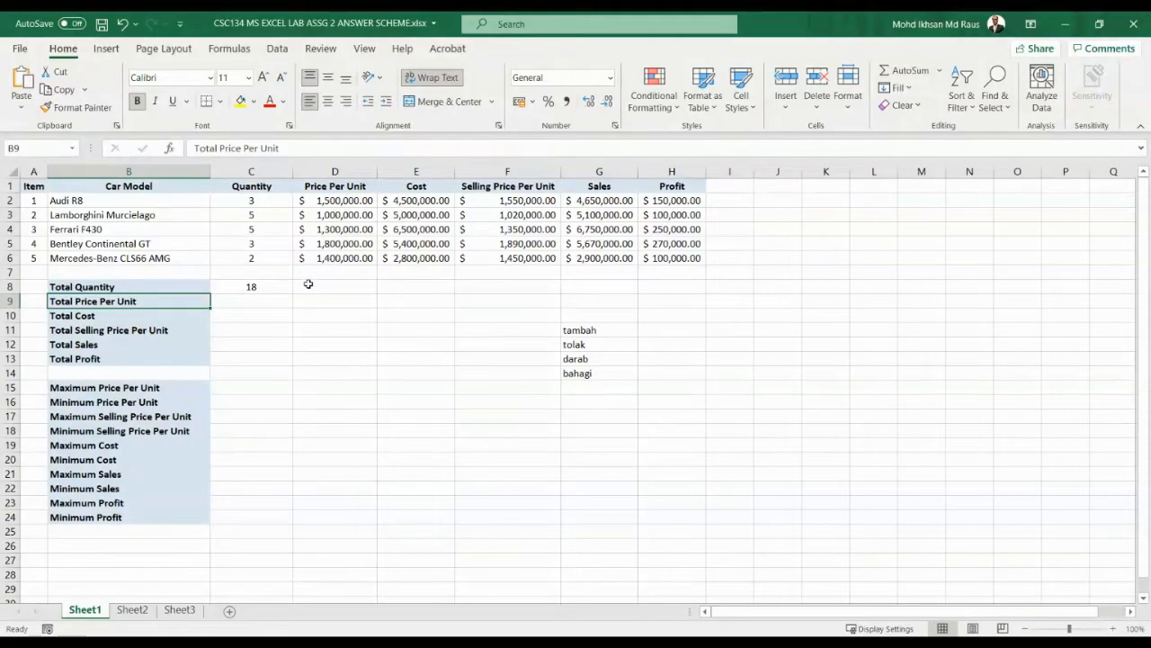
pyautogui.click(278, 300)
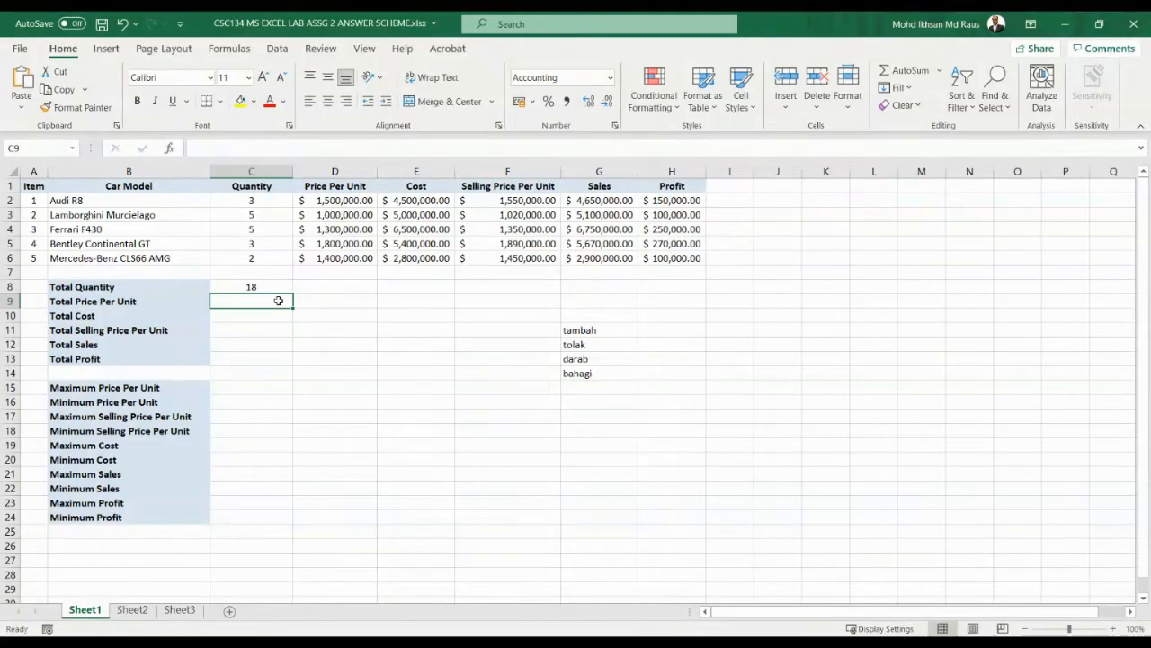
pyautogui.click(939, 74)
pyautogui.click(929, 95)
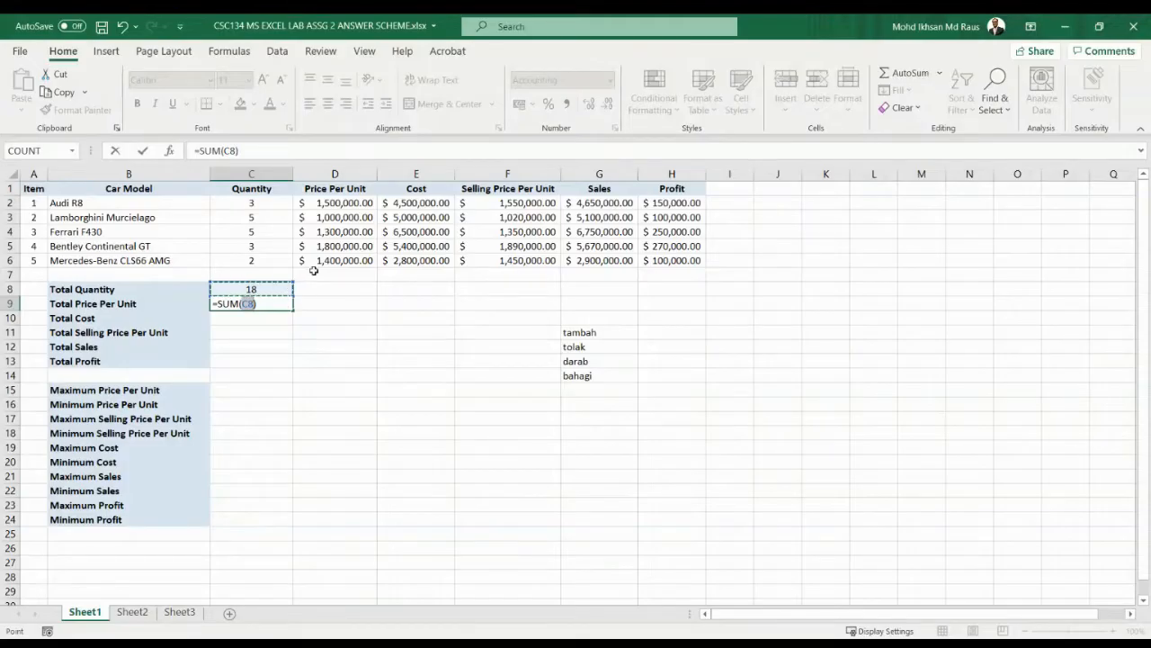
pyautogui.moveTo(352, 203); pyautogui.dragTo(352, 268)
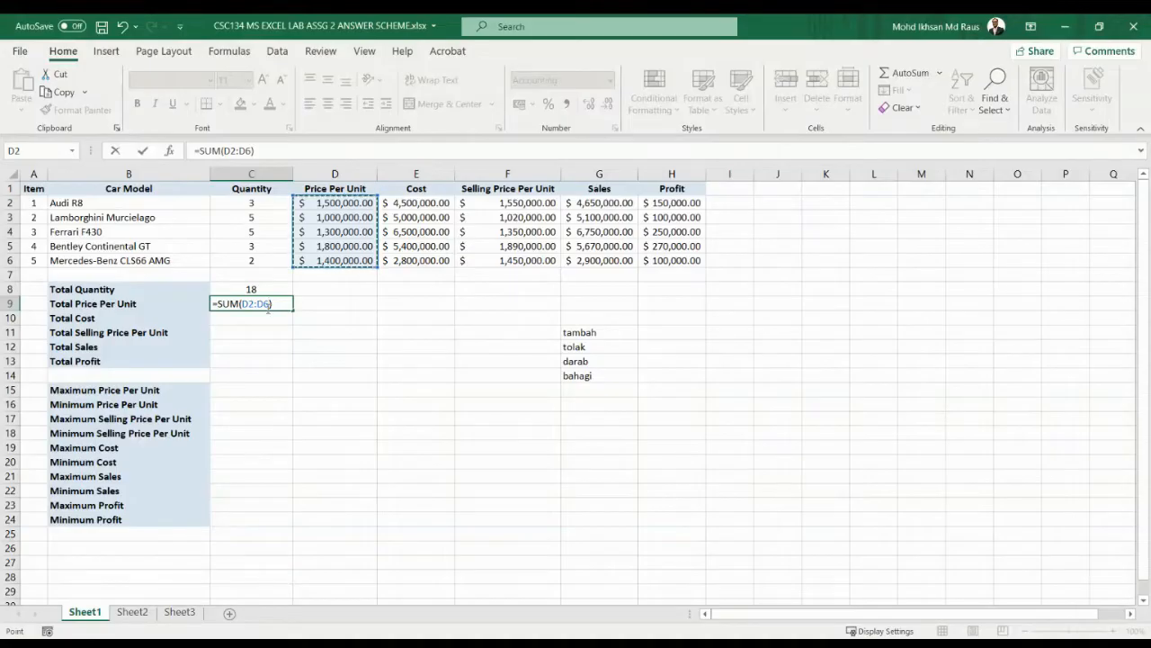
pyautogui.press('Return')
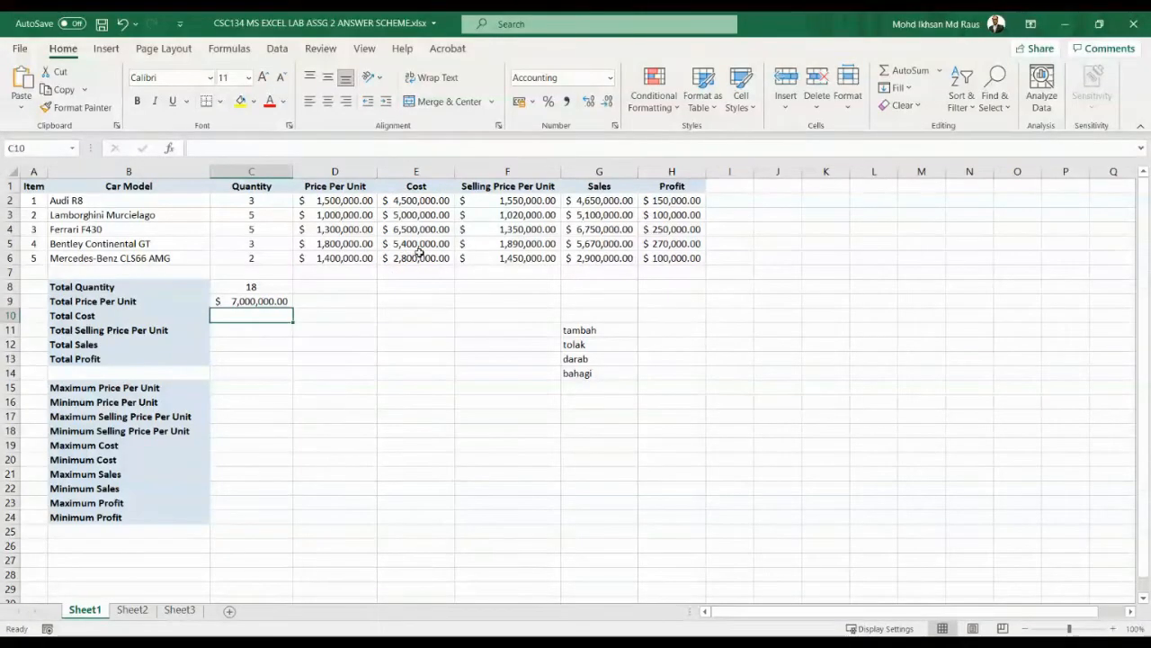
# Step: Calculate Total Cost in cell C10 with the AutoSum Sum function over E2:E6, and review the formulas in C9 and C10
pyautogui.click(939, 70)
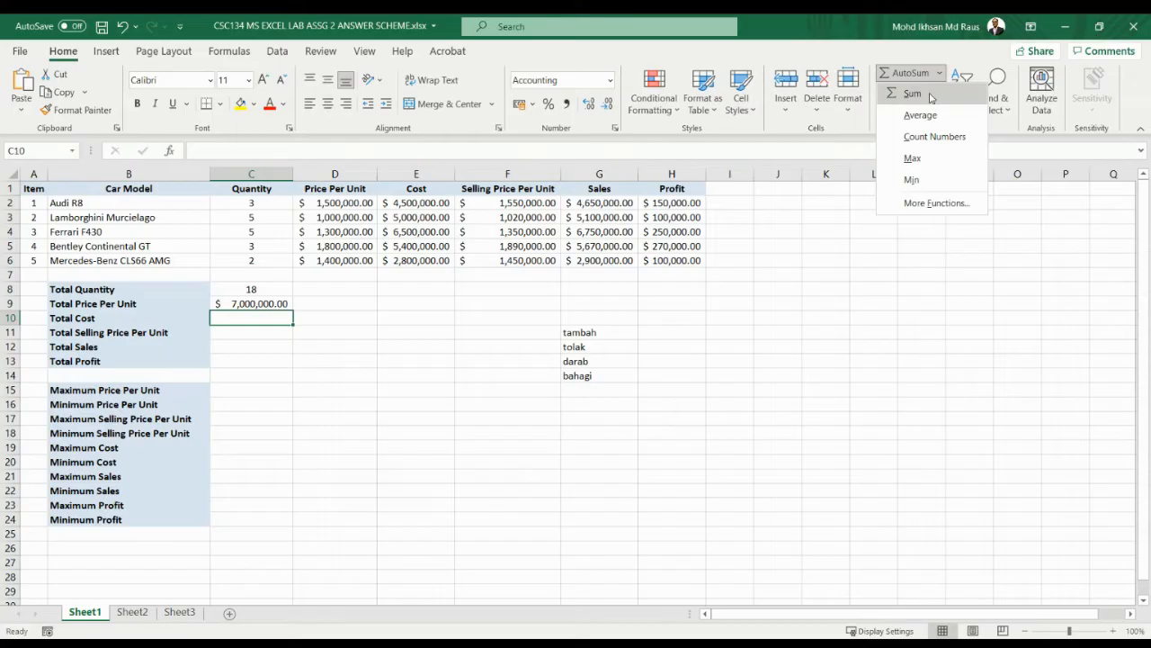
pyautogui.click(929, 95)
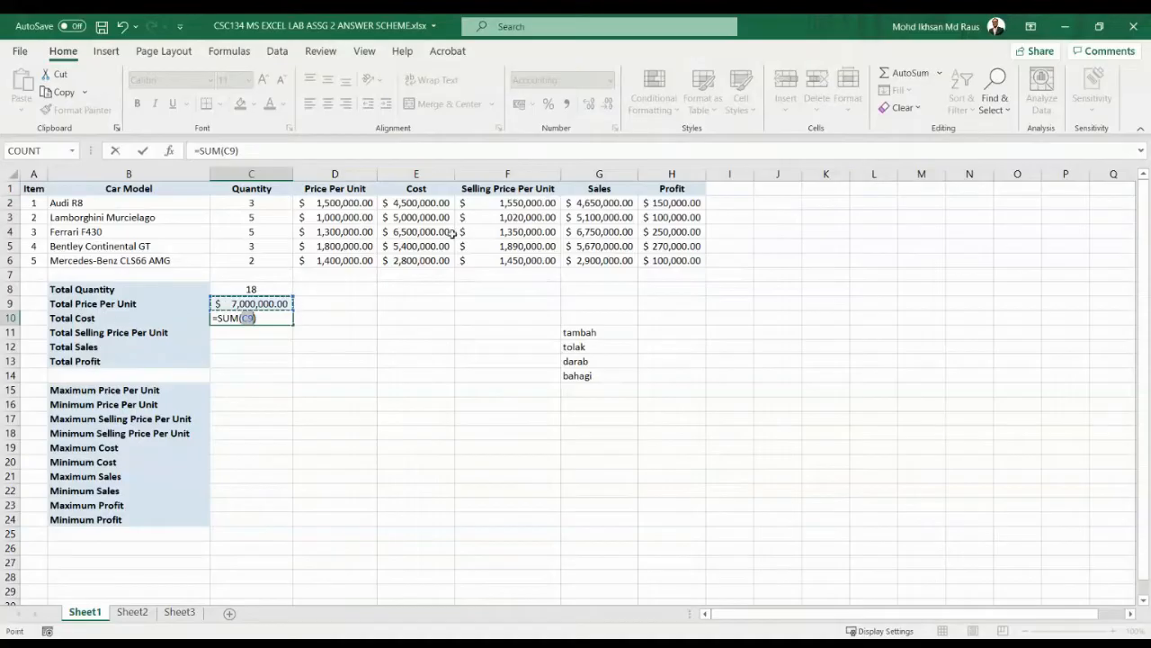
pyautogui.click(333, 261)
pyautogui.moveTo(440, 204); pyautogui.dragTo(438, 261)
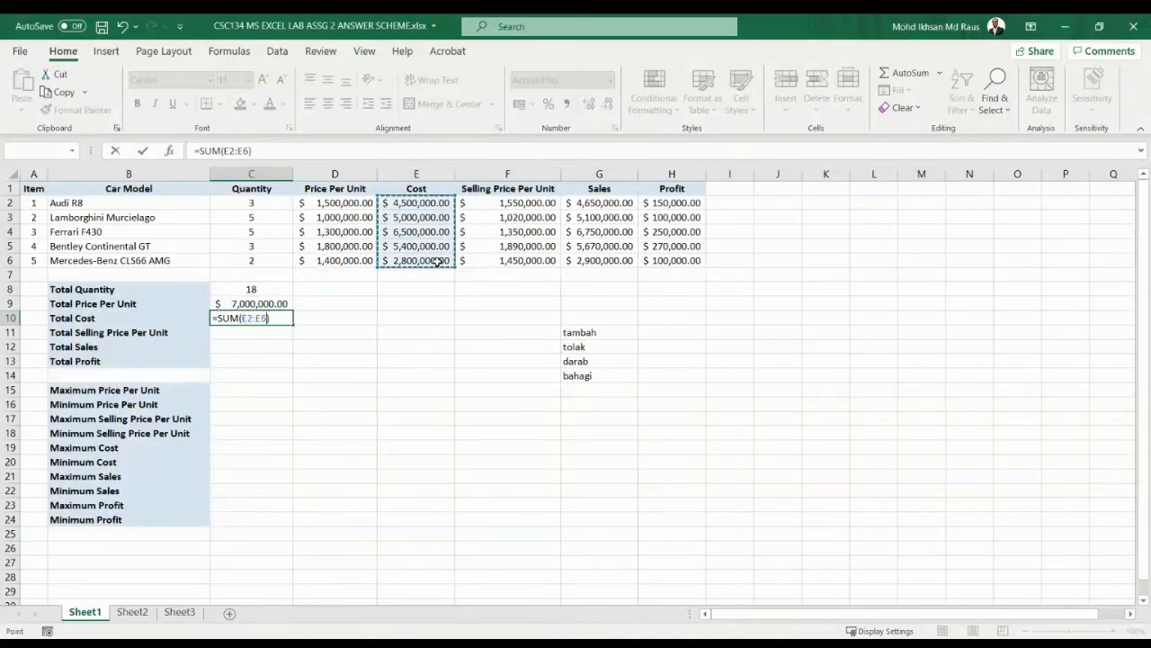
pyautogui.press('Return')
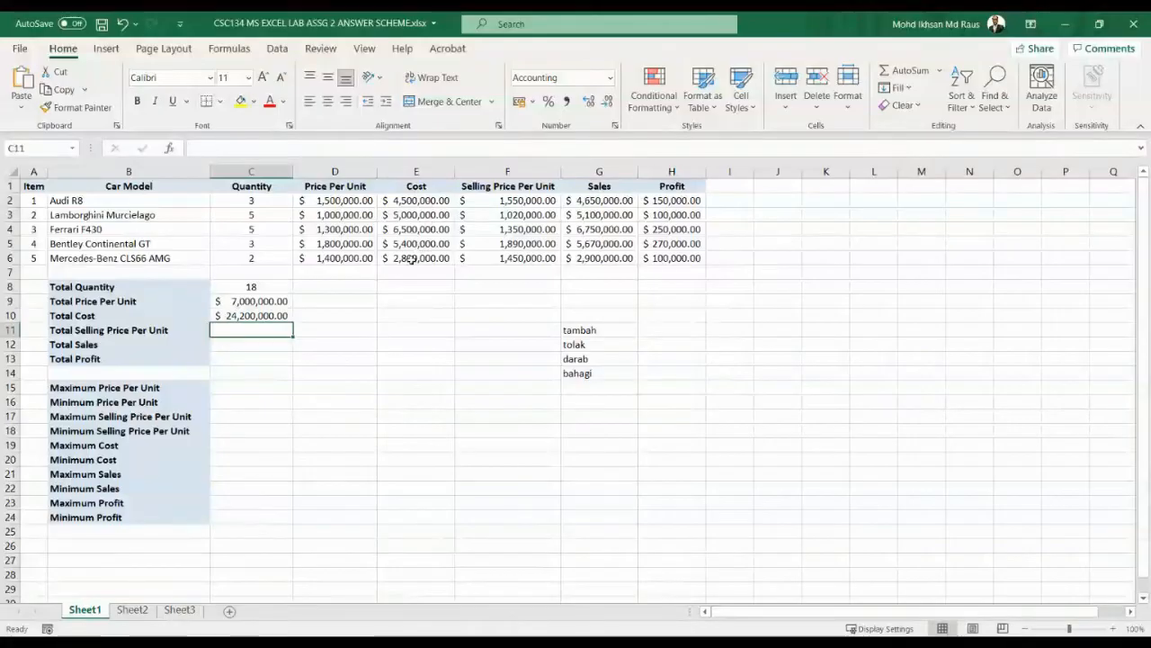
pyautogui.click(244, 302)
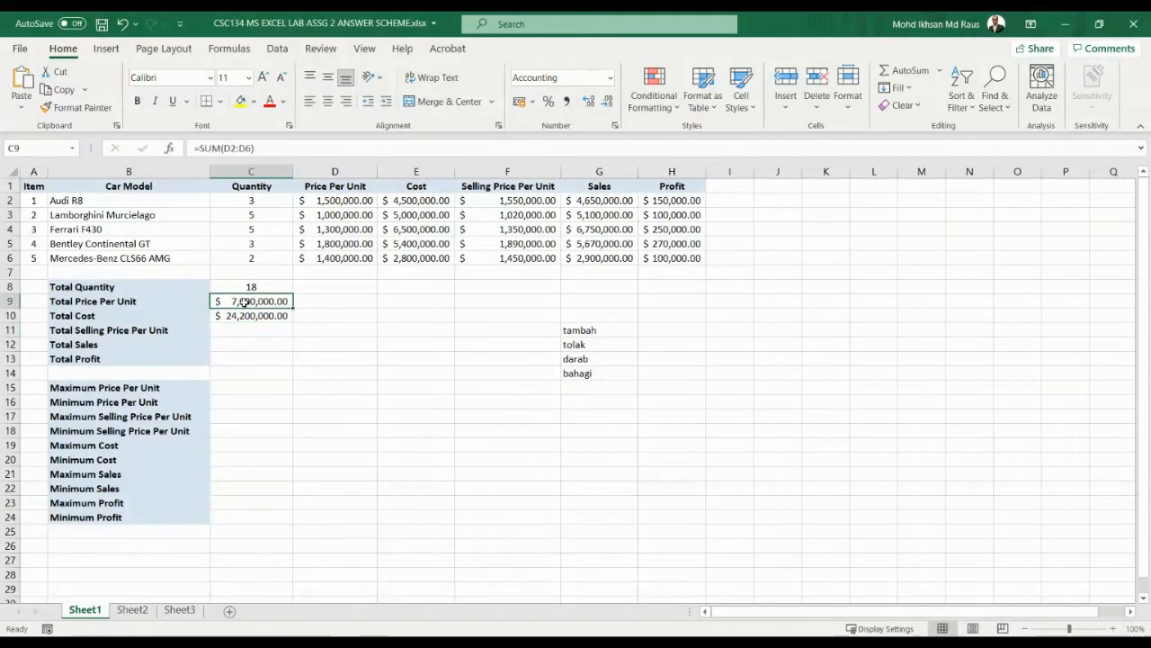
pyautogui.click(245, 316)
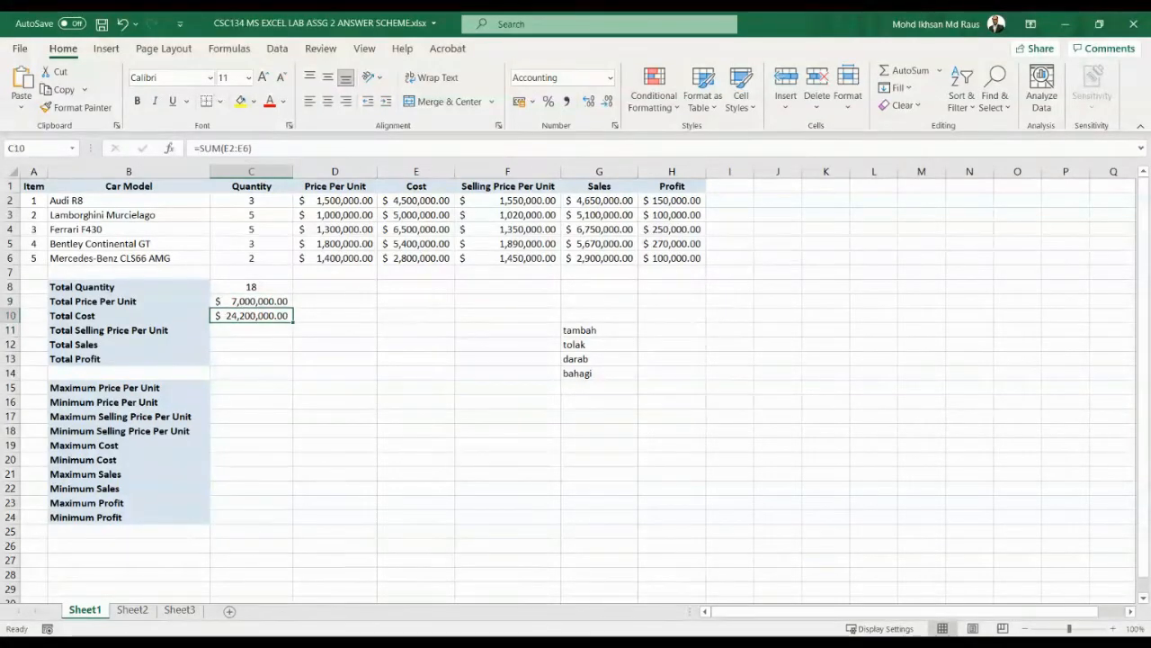
pyautogui.click(144, 642)
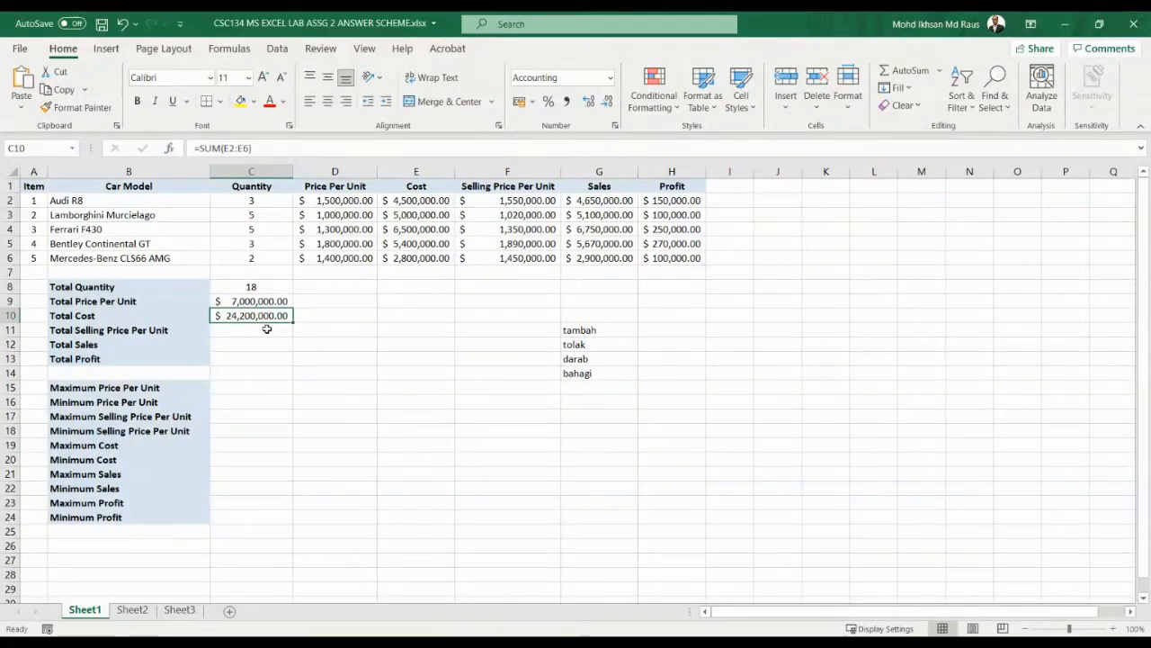
# Step: Calculate Total Selling Price Per Unit in cell C11 with the addition formula =F2+F3+F4+F5+F6, and check the entered formula
pyautogui.click(96, 333)
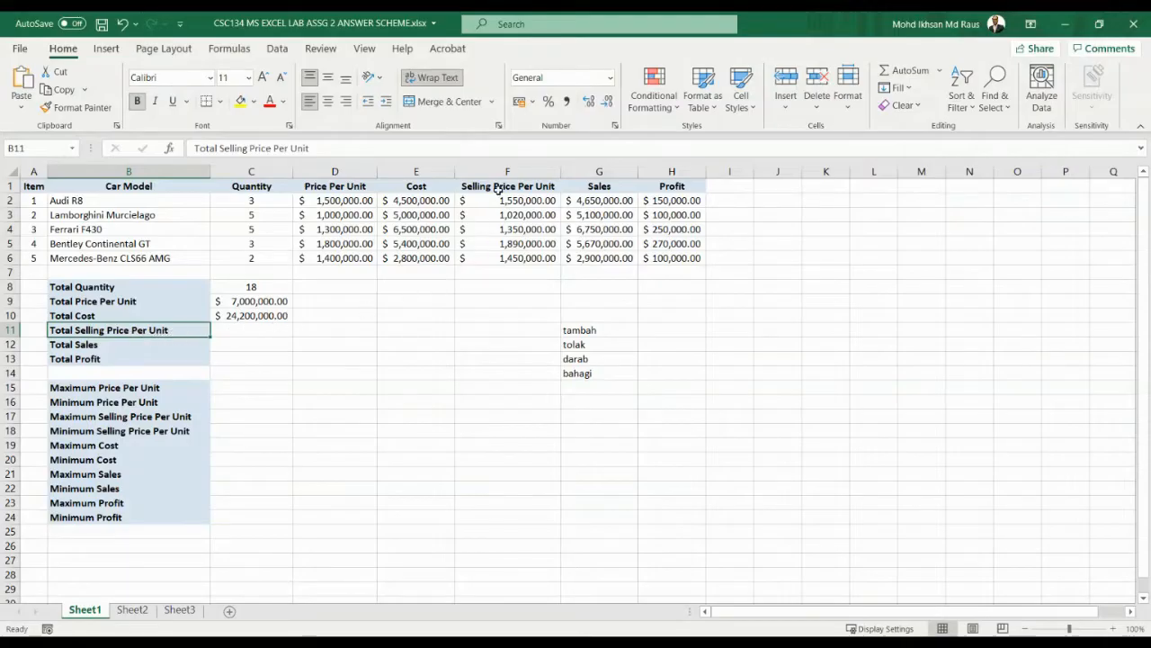
pyautogui.moveTo(497, 189); pyautogui.dragTo(501, 258)
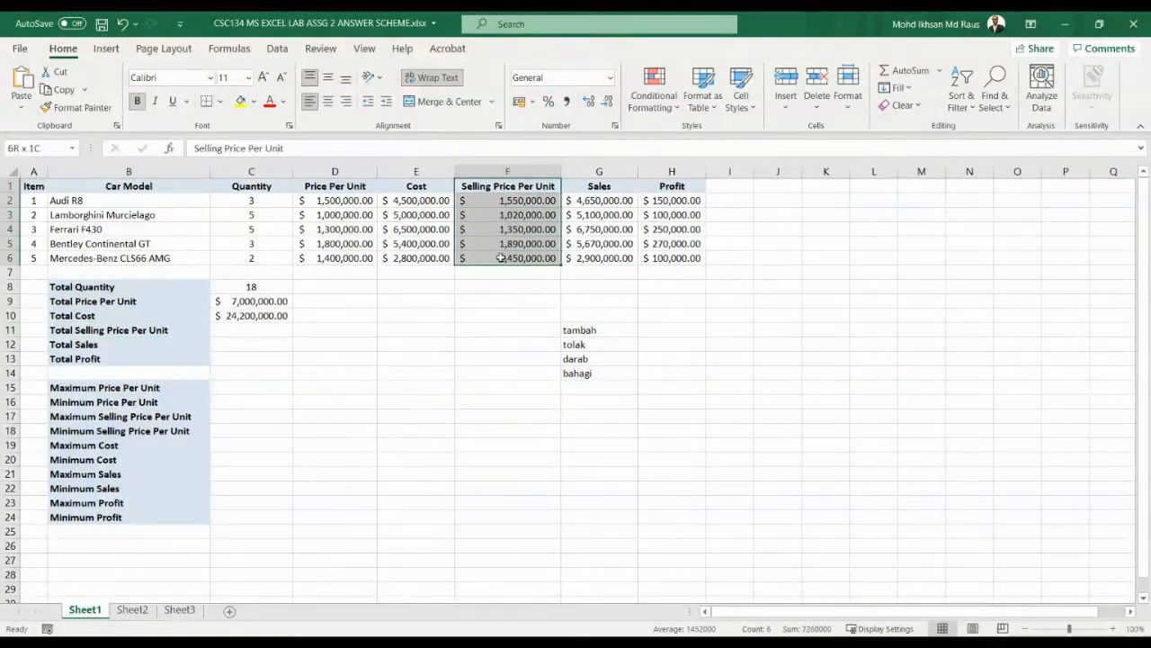
pyautogui.click(245, 330)
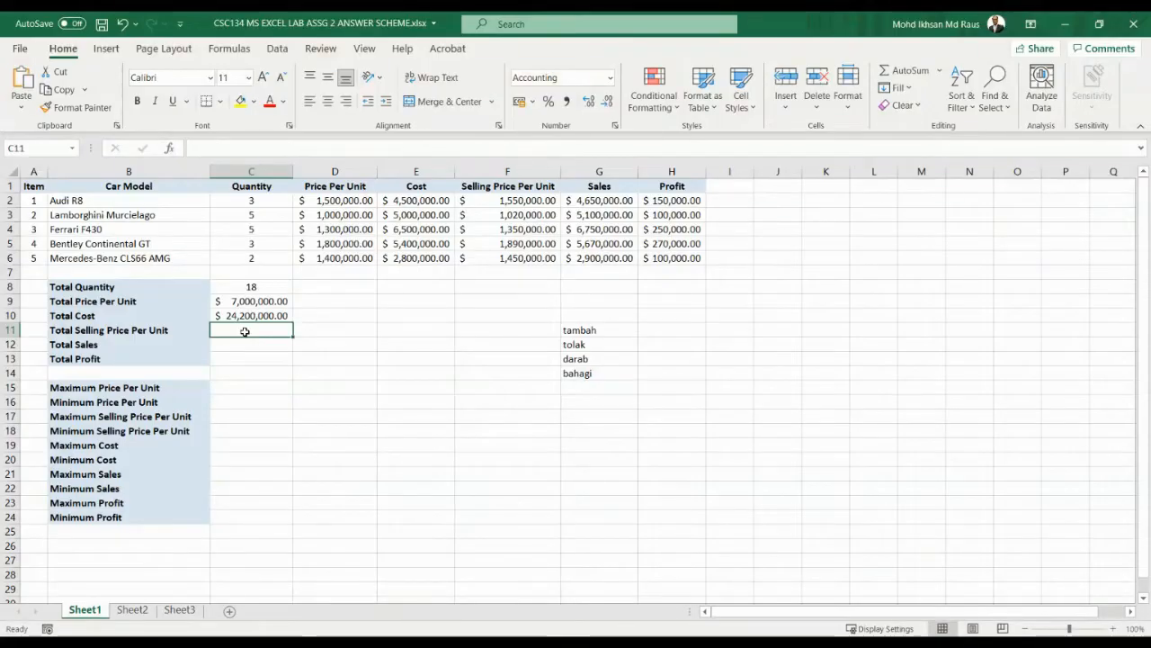
pyautogui.write('=')
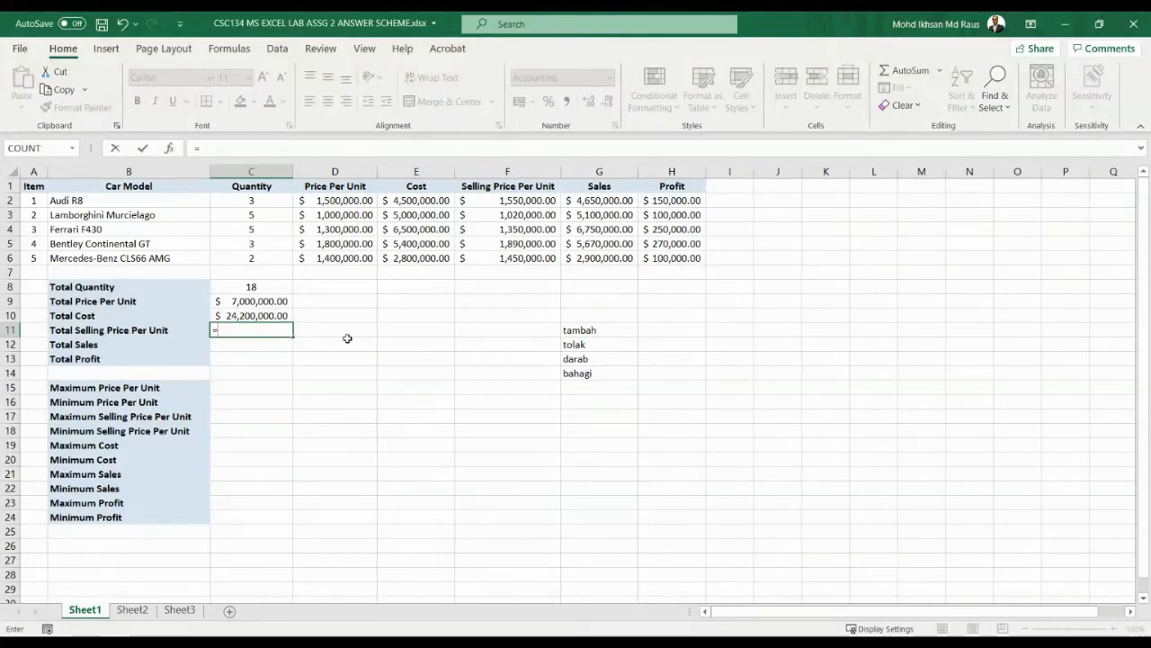
pyautogui.click(515, 199)
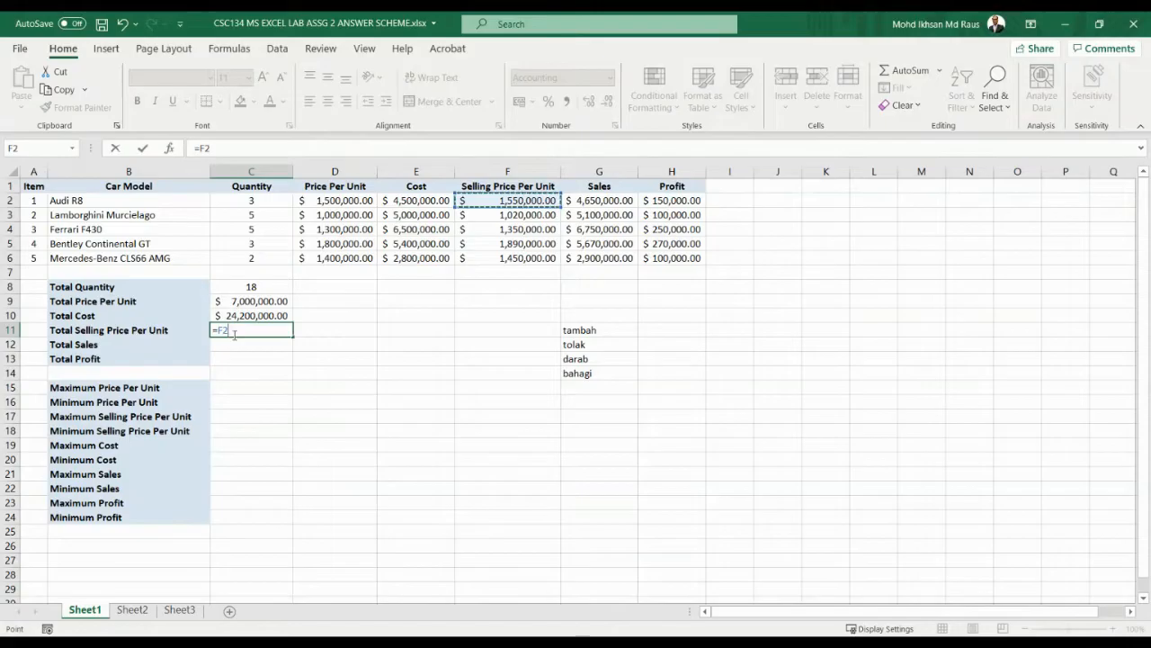
pyautogui.write('+')
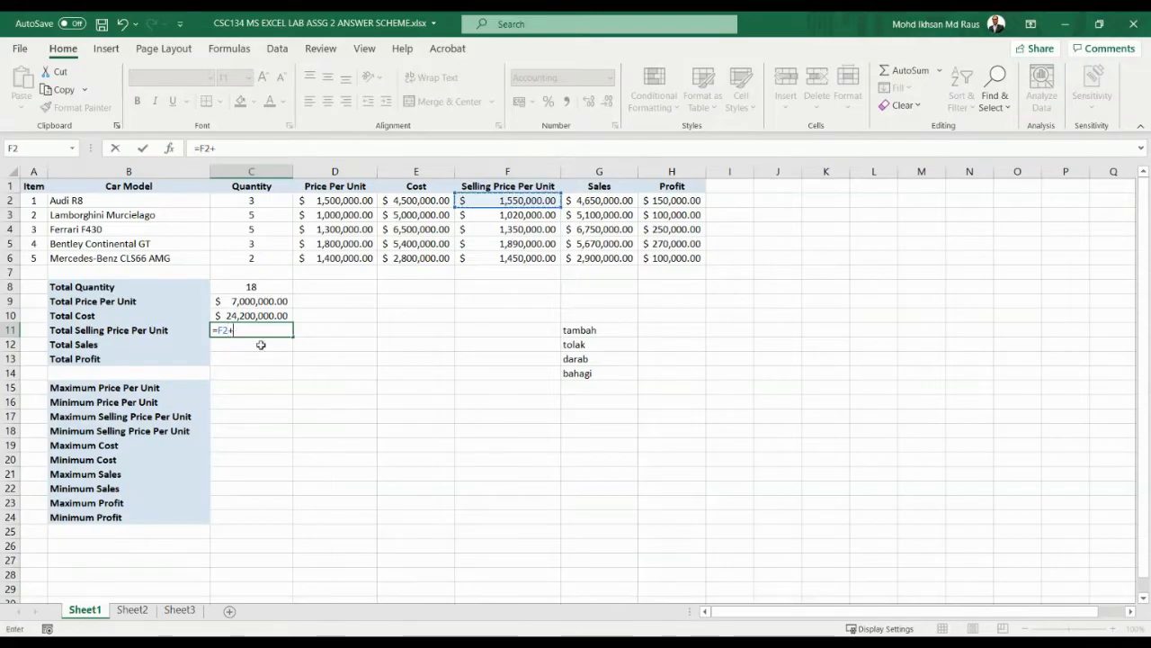
pyautogui.click(520, 217)
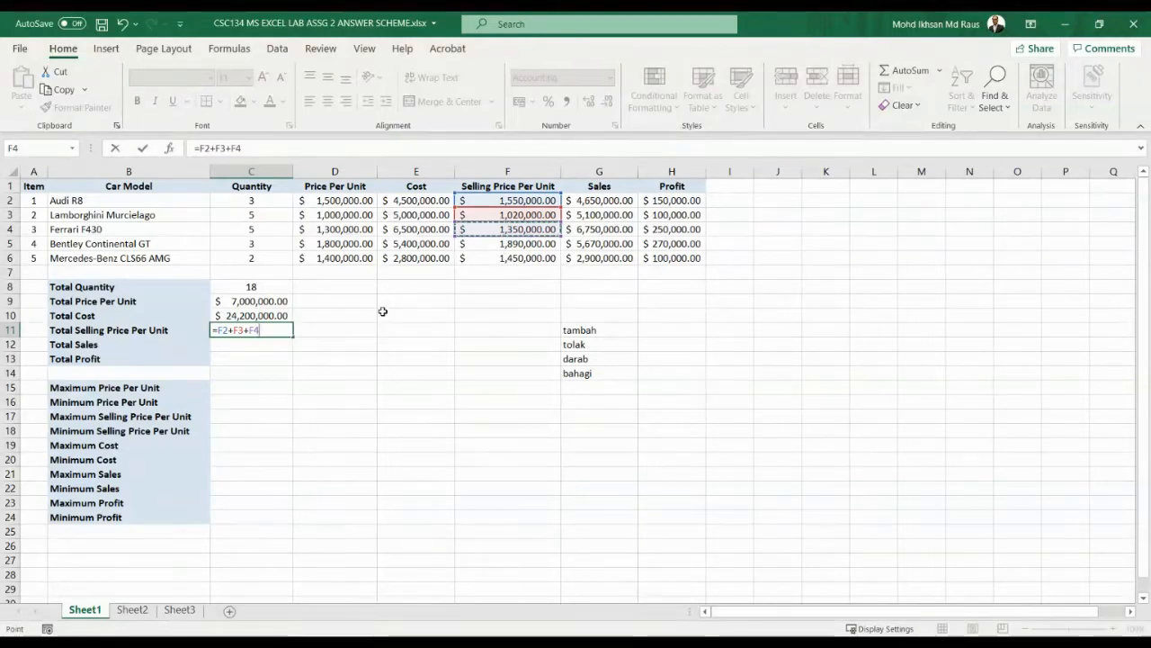
pyautogui.write('+')
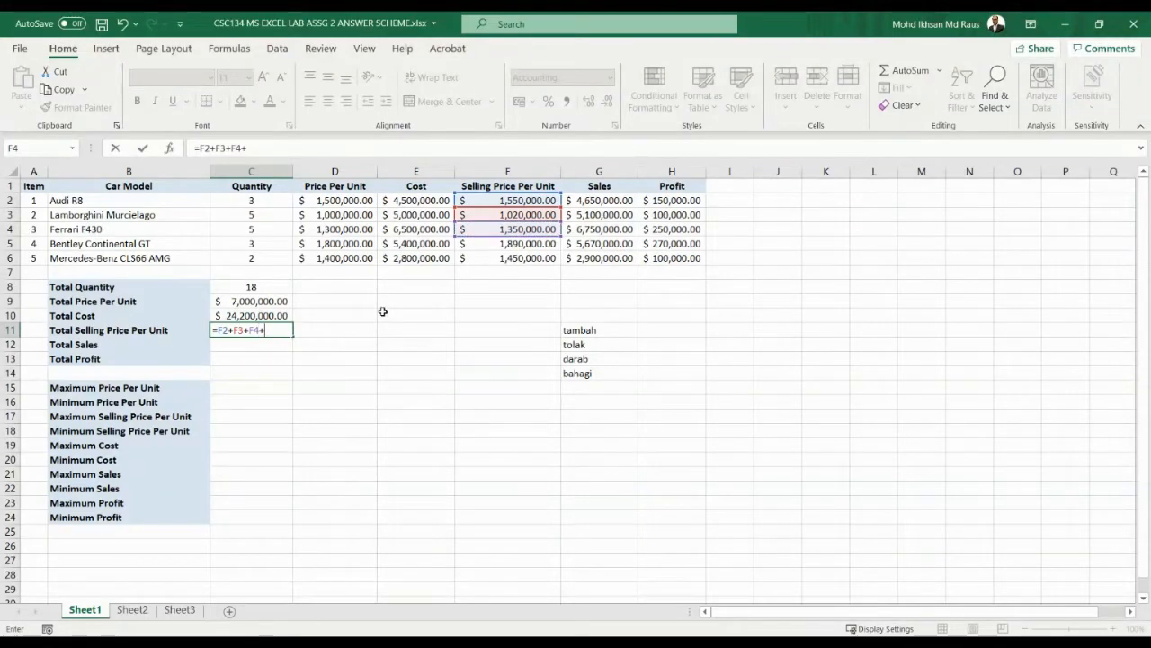
pyautogui.click(487, 243)
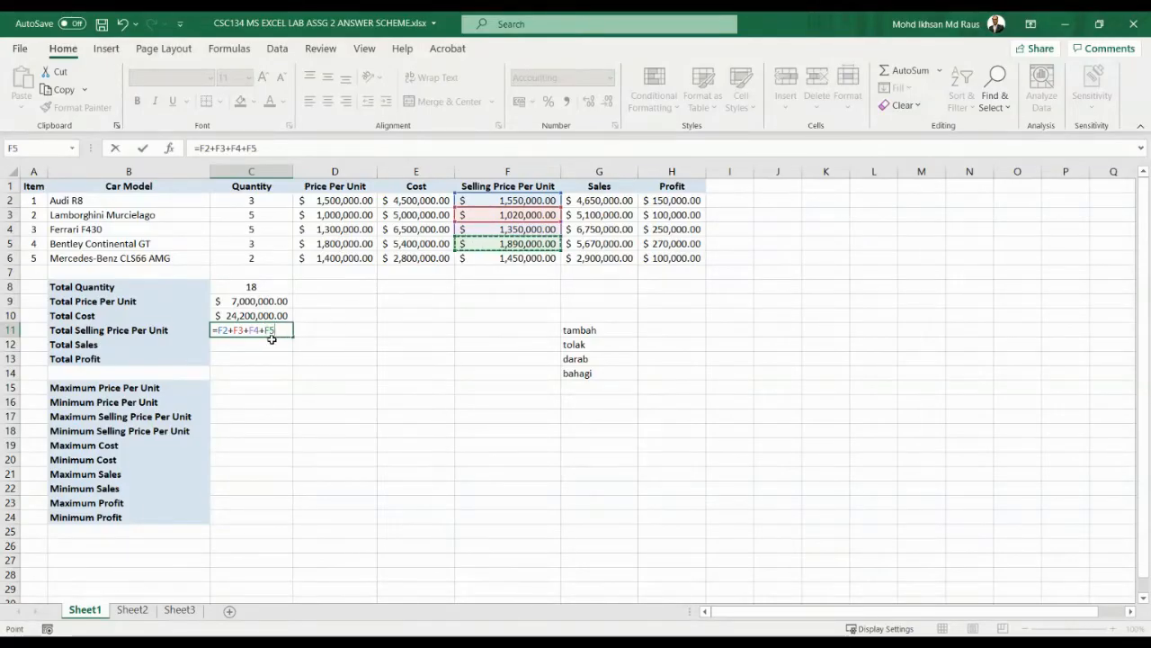
pyautogui.write('+')
pyautogui.click(491, 260)
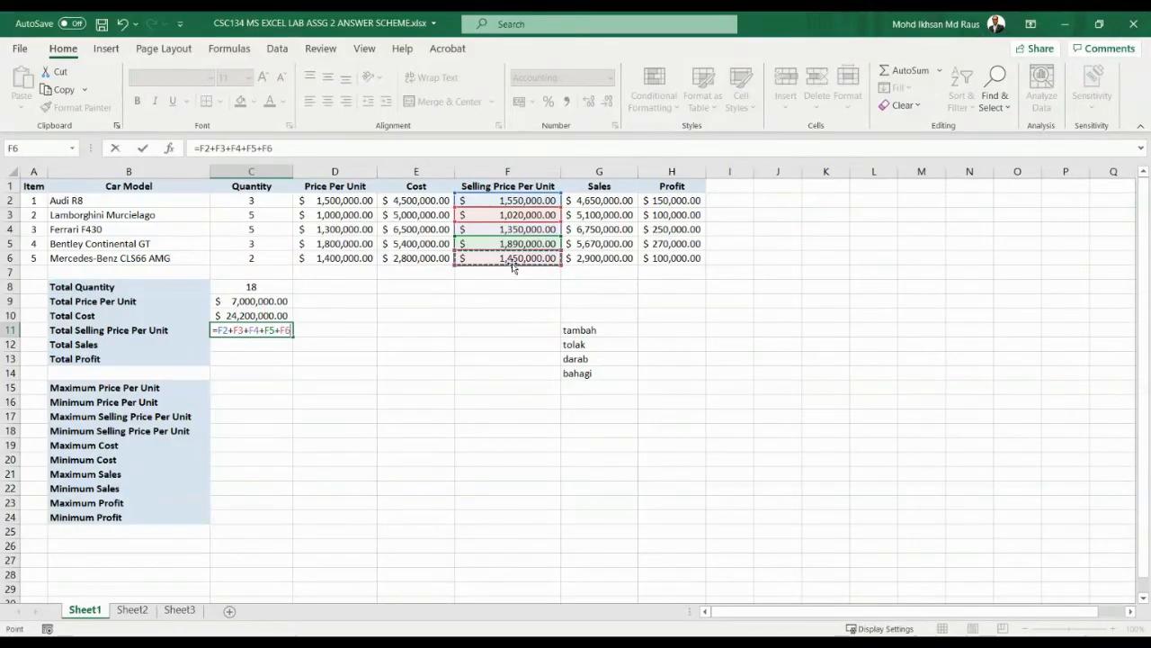
pyautogui.press('Return')
pyautogui.click(277, 330)
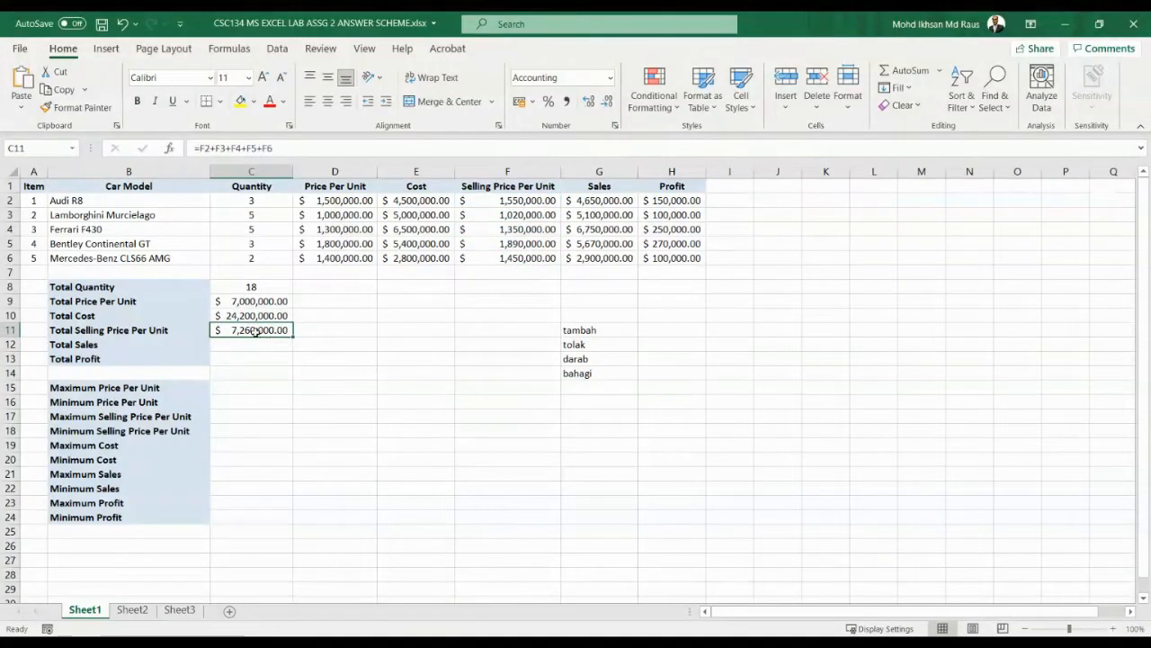
# Step: Add the notes "Cost = Quantity x Price Per Unit" in C26 and "Profit = Sales – Cost" in F26, and check cells C2 and D2
pyautogui.click(105, 641)
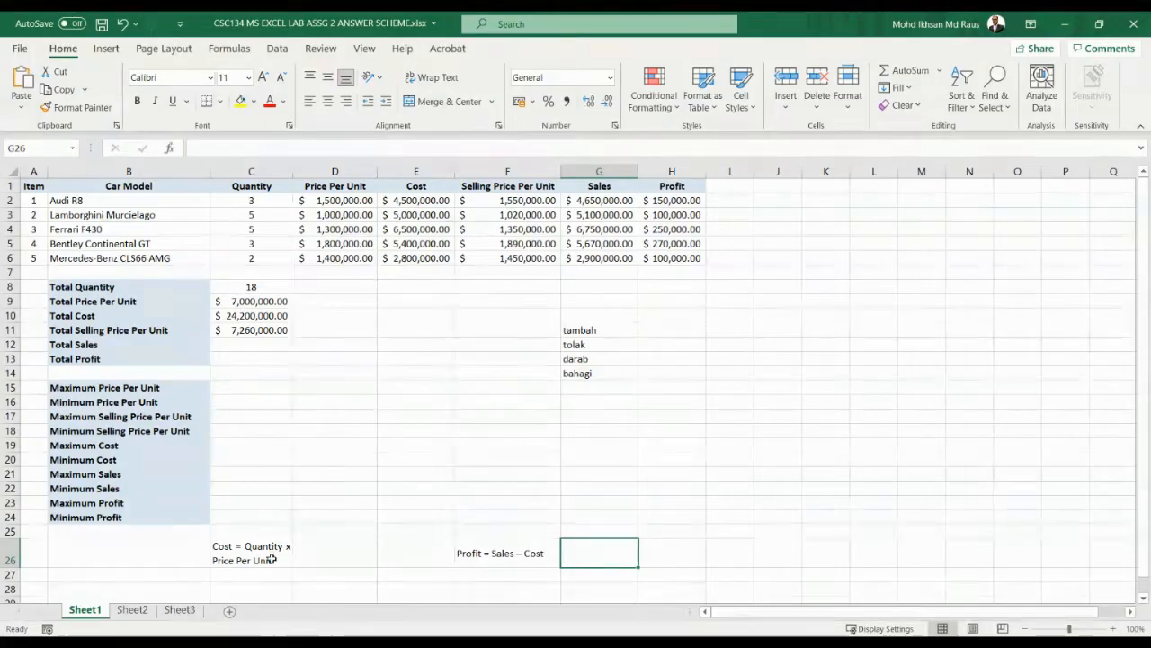
pyautogui.click(264, 202)
pyautogui.click(326, 204)
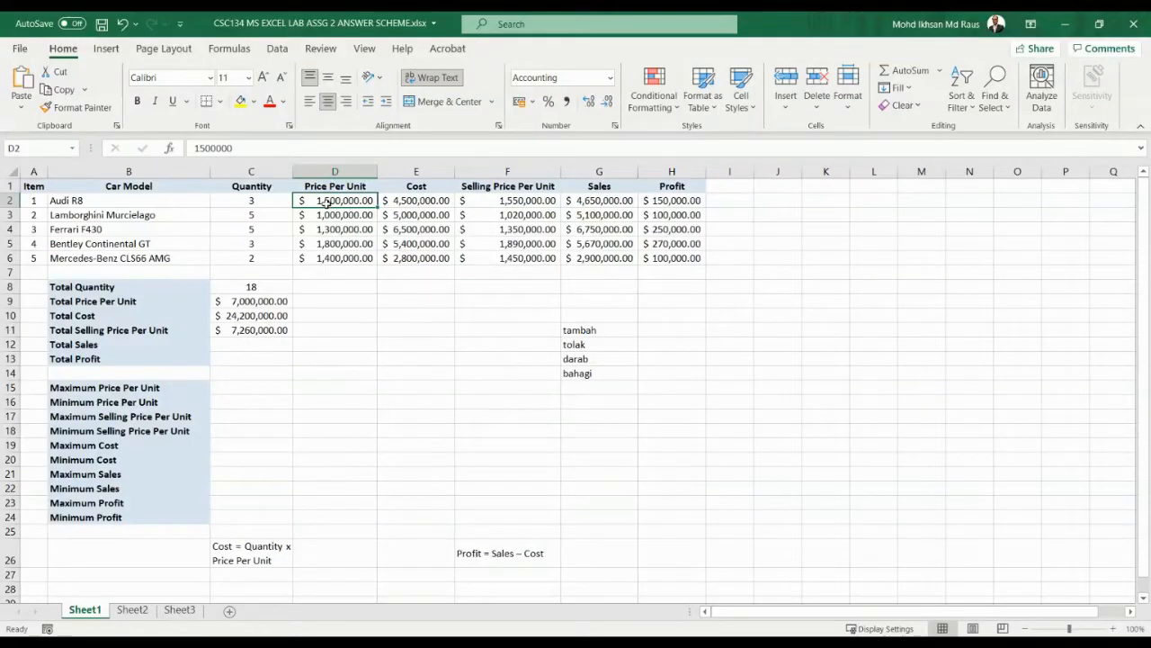
pyautogui.click(277, 203)
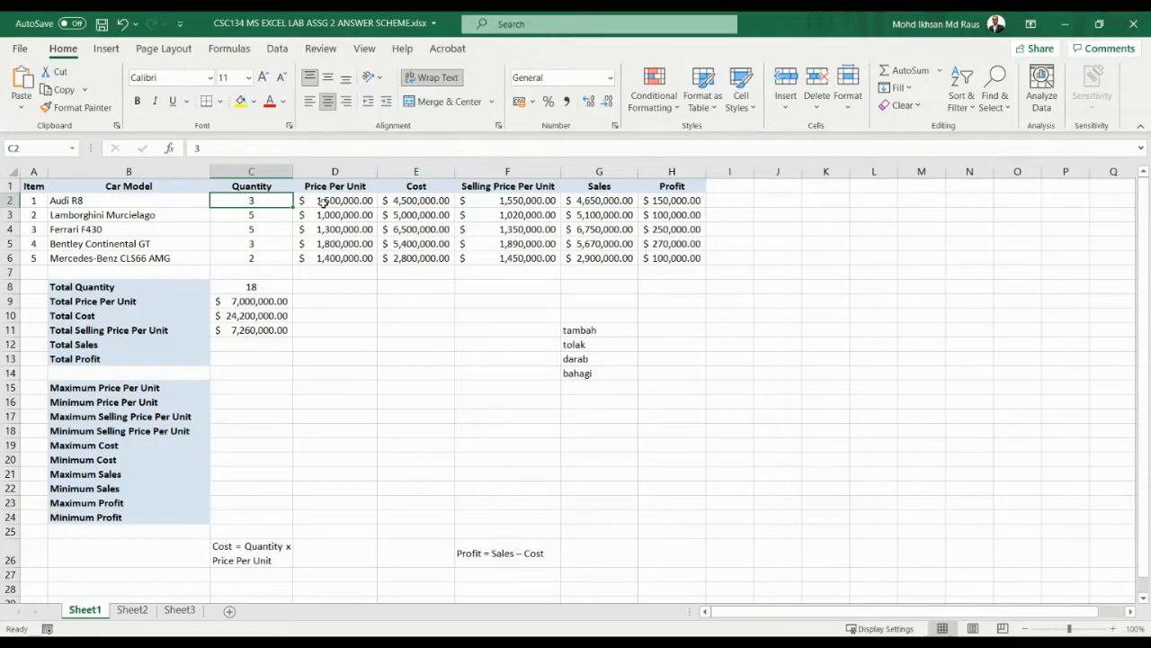
# Step: Calculate the Audi R8's cost in cell D26 with the multiplication formula =C2*D2, and check the entered formula
pyautogui.click(348, 550)
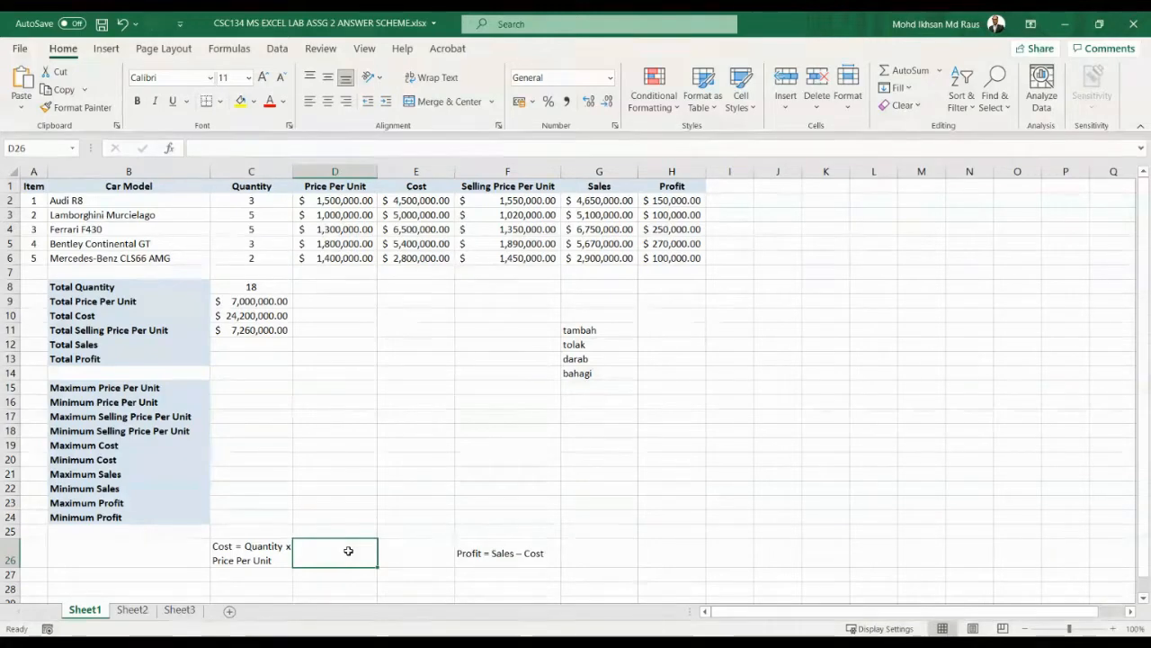
pyautogui.write('=')
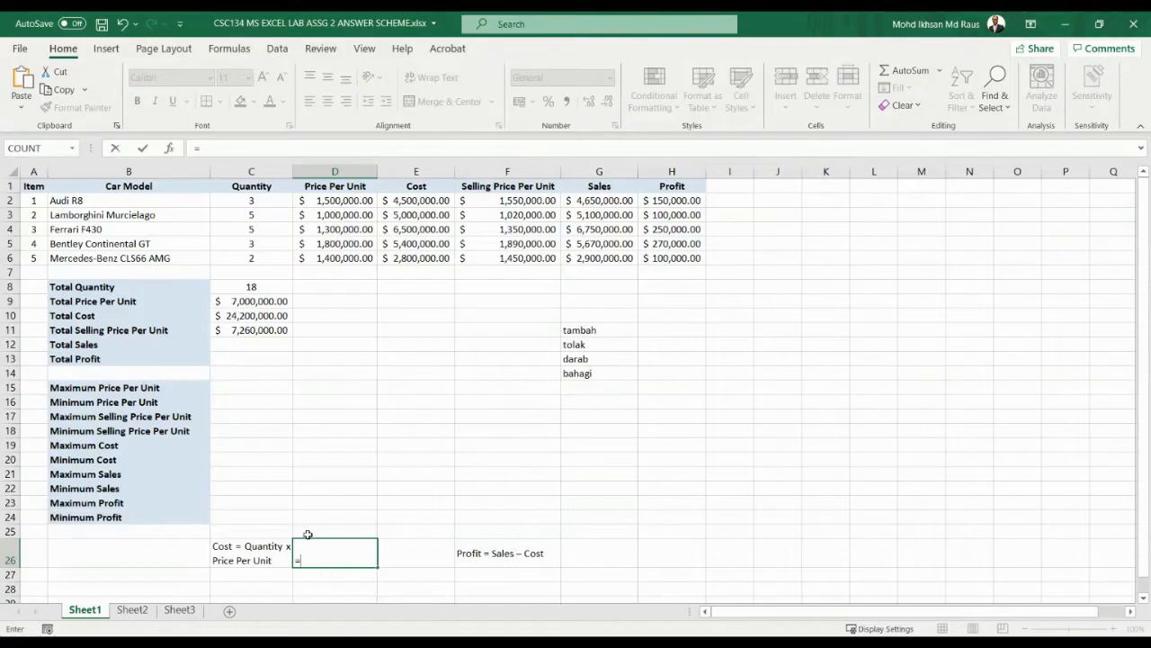
pyautogui.click(264, 200)
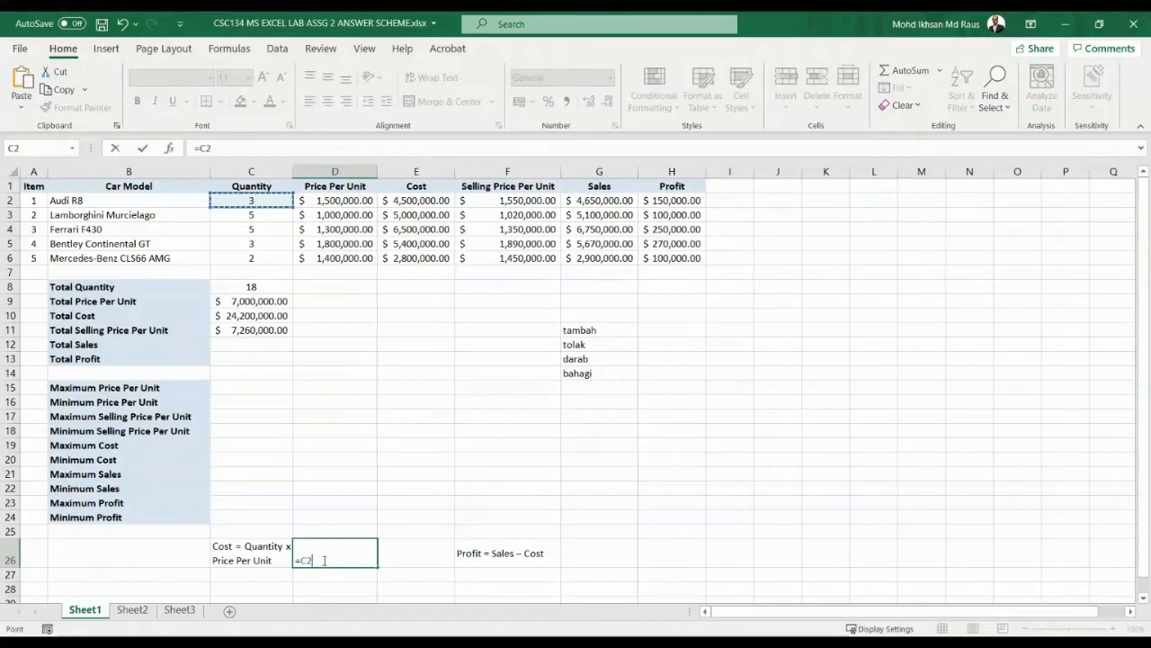
pyautogui.write('*')
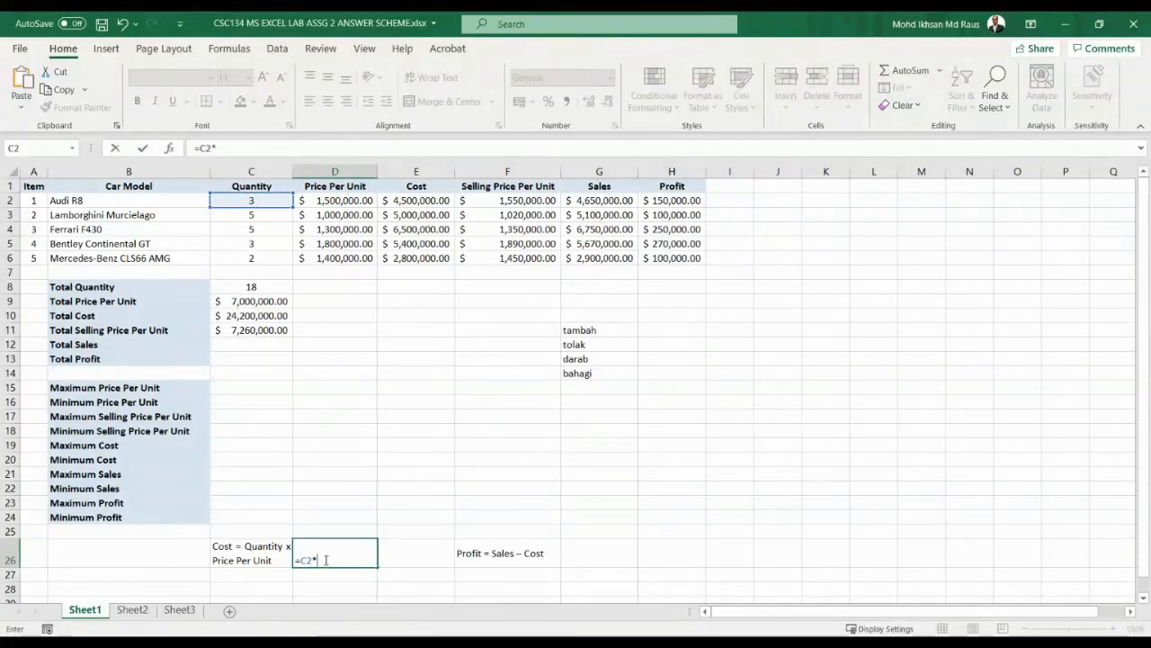
pyautogui.click(332, 203)
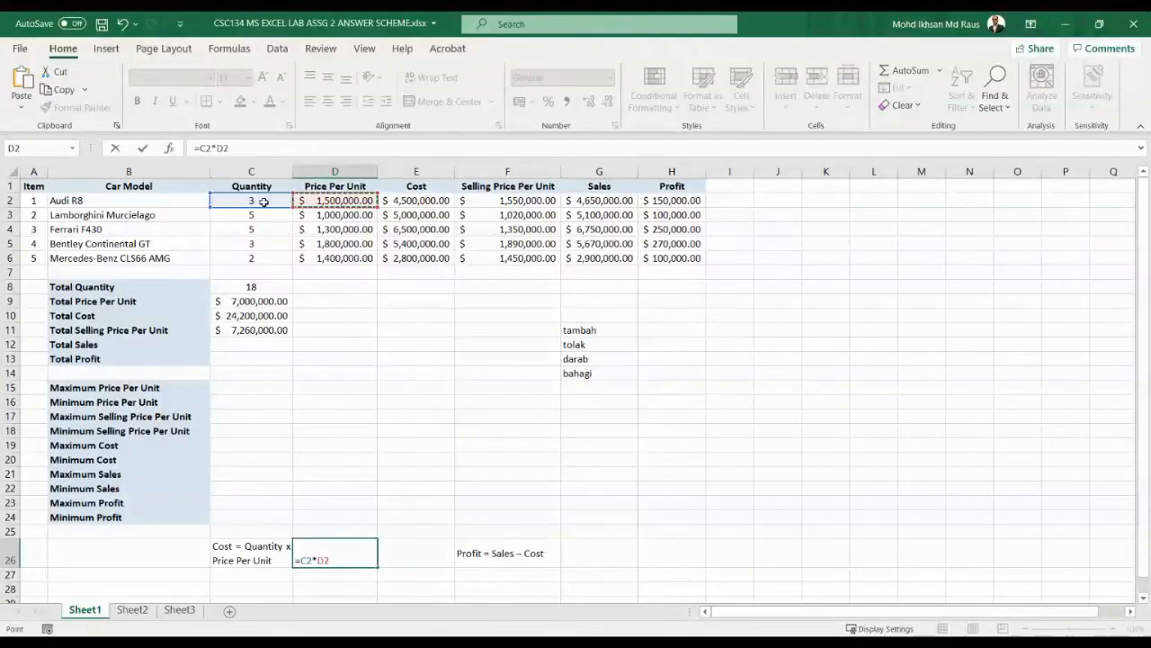
pyautogui.press('Return')
pyautogui.click(368, 550)
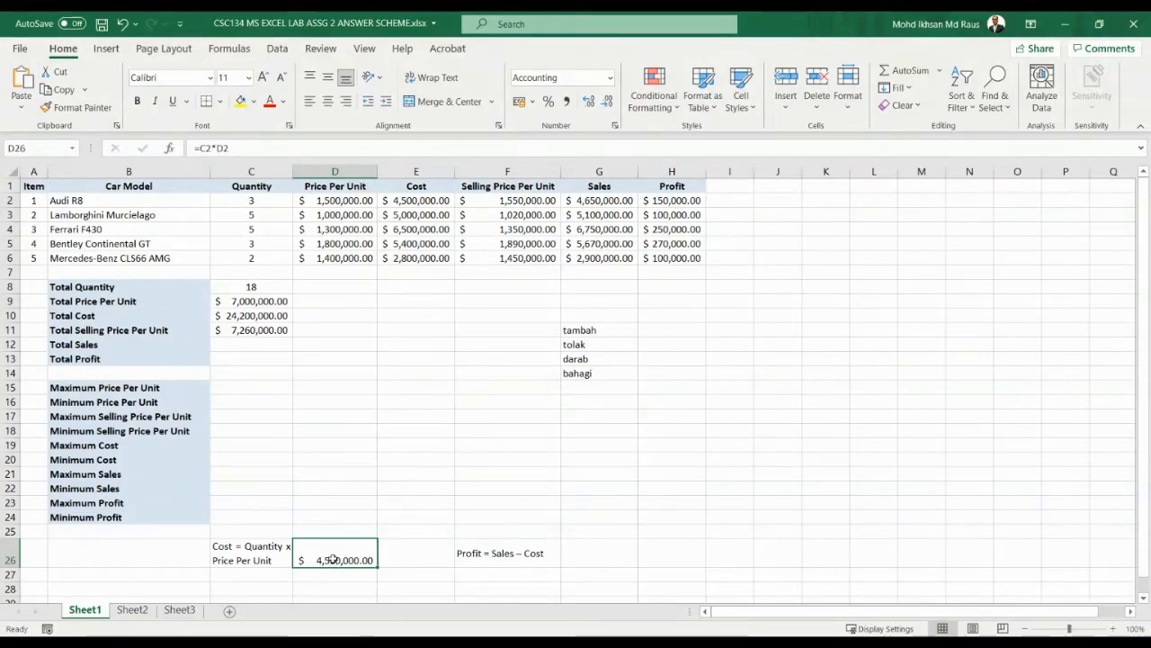
# Step: Calculate the Audi R8's profit in cell G26 with the subtraction formula =G2-E2, and review it against the note in F26
pyautogui.click(506, 557)
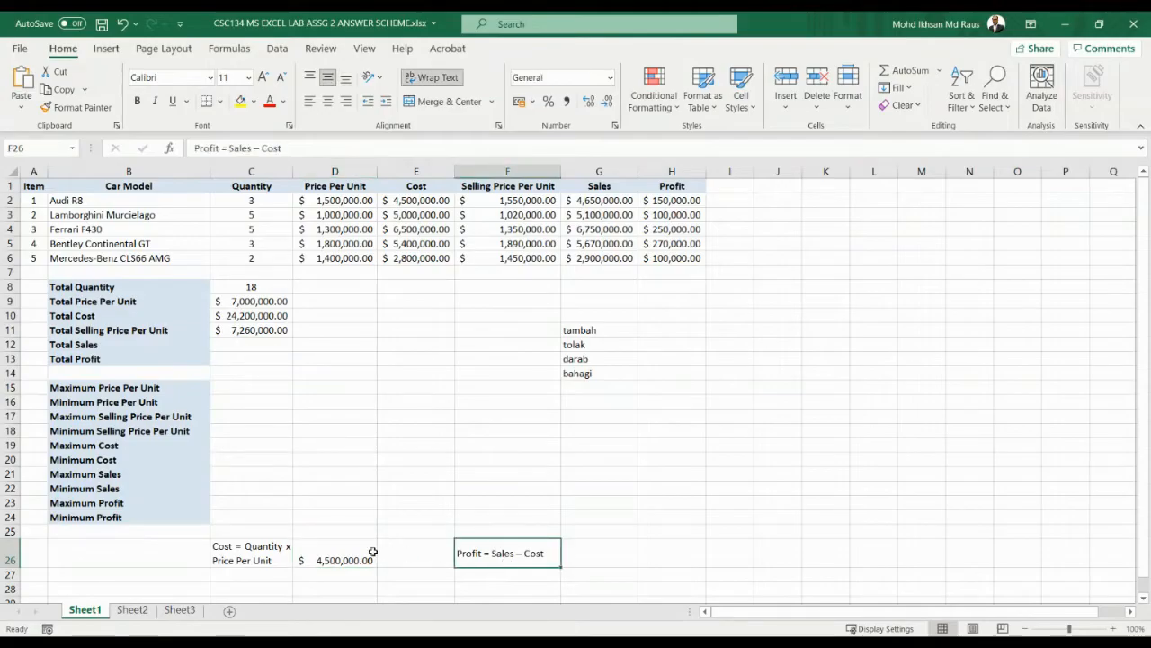
pyautogui.click(345, 553)
pyautogui.click(589, 561)
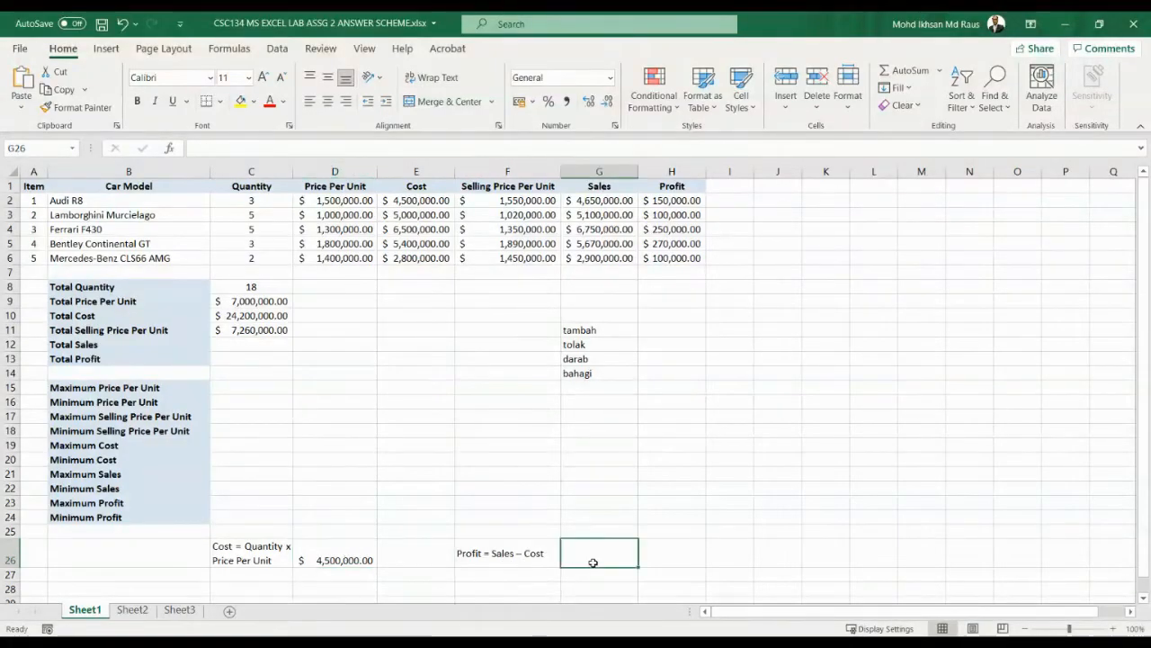
pyautogui.write('=')
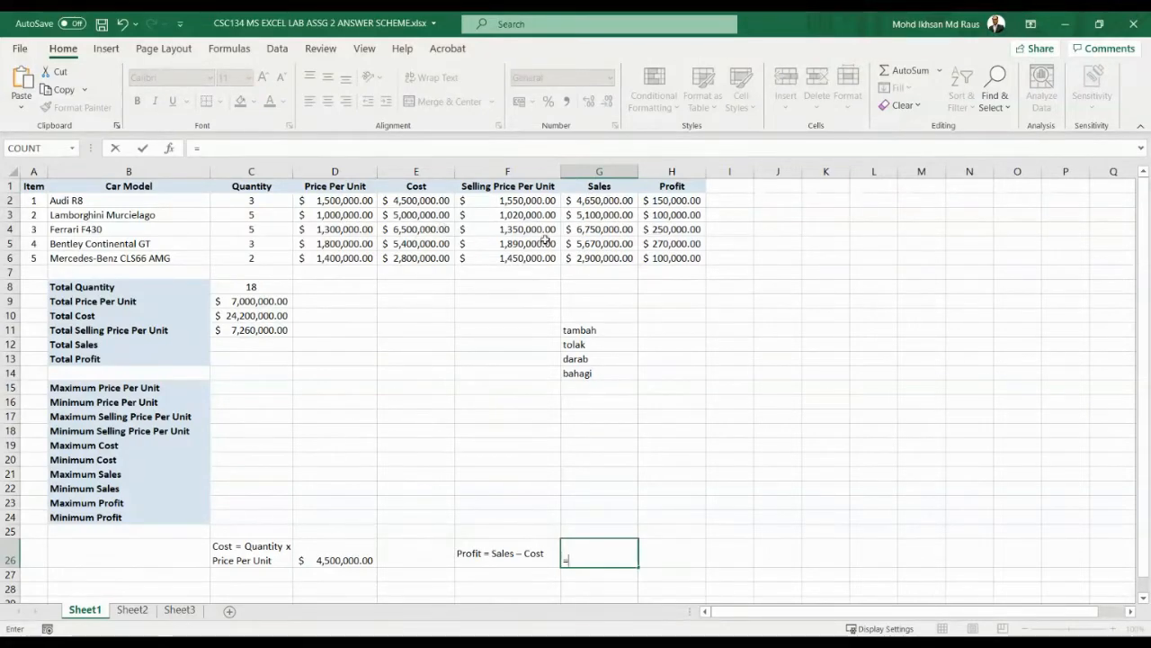
pyautogui.click(595, 201)
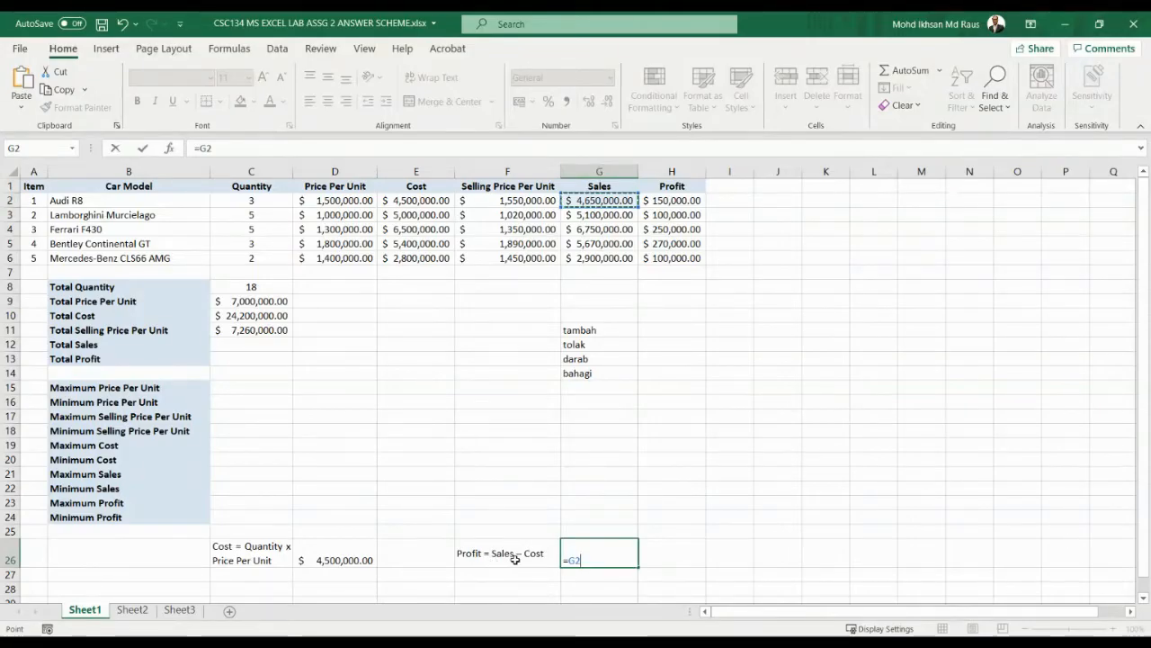
pyautogui.write('-')
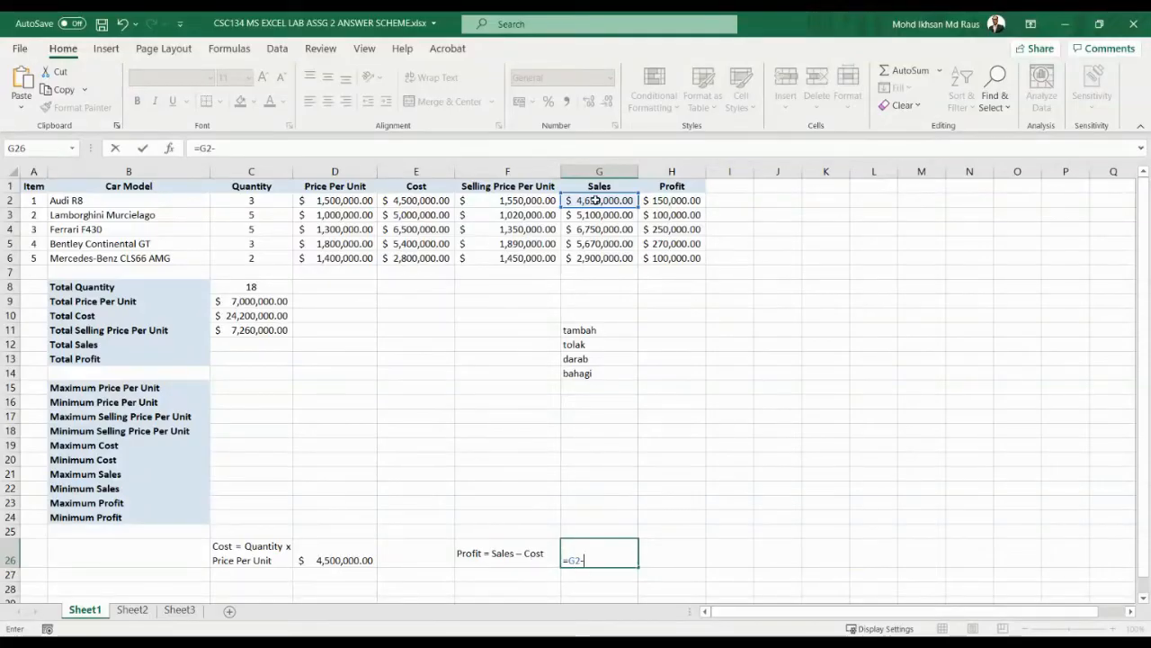
pyautogui.click(421, 204)
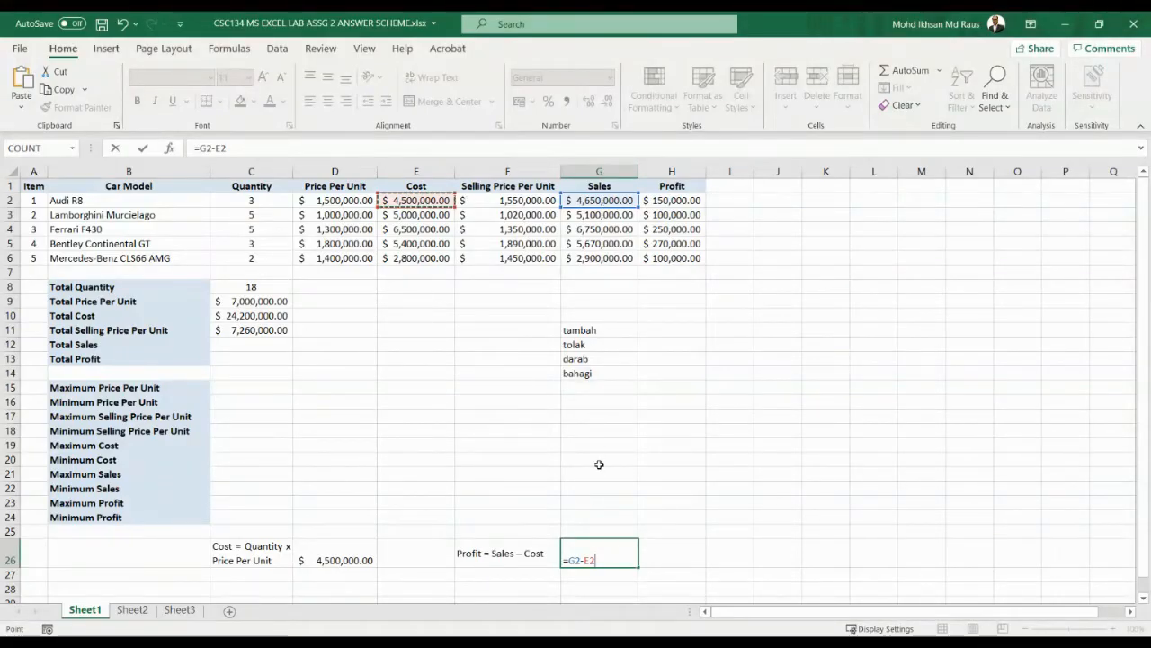
pyautogui.hotkey('ctrl', 'Return')
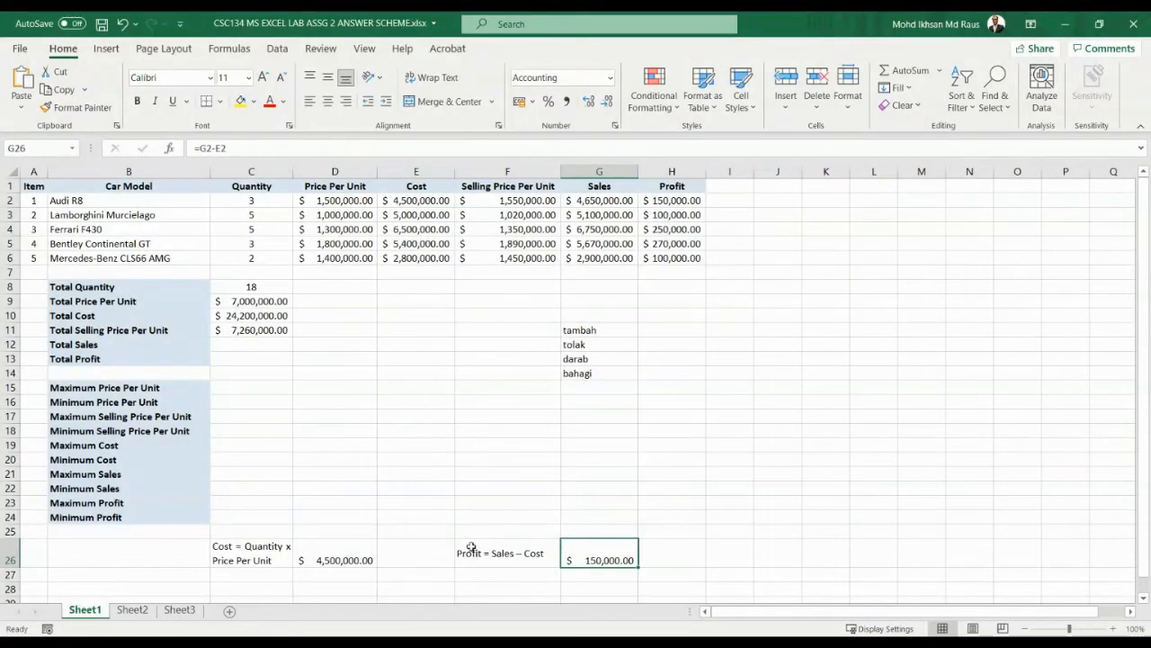
pyautogui.click(272, 548)
pyautogui.click(463, 550)
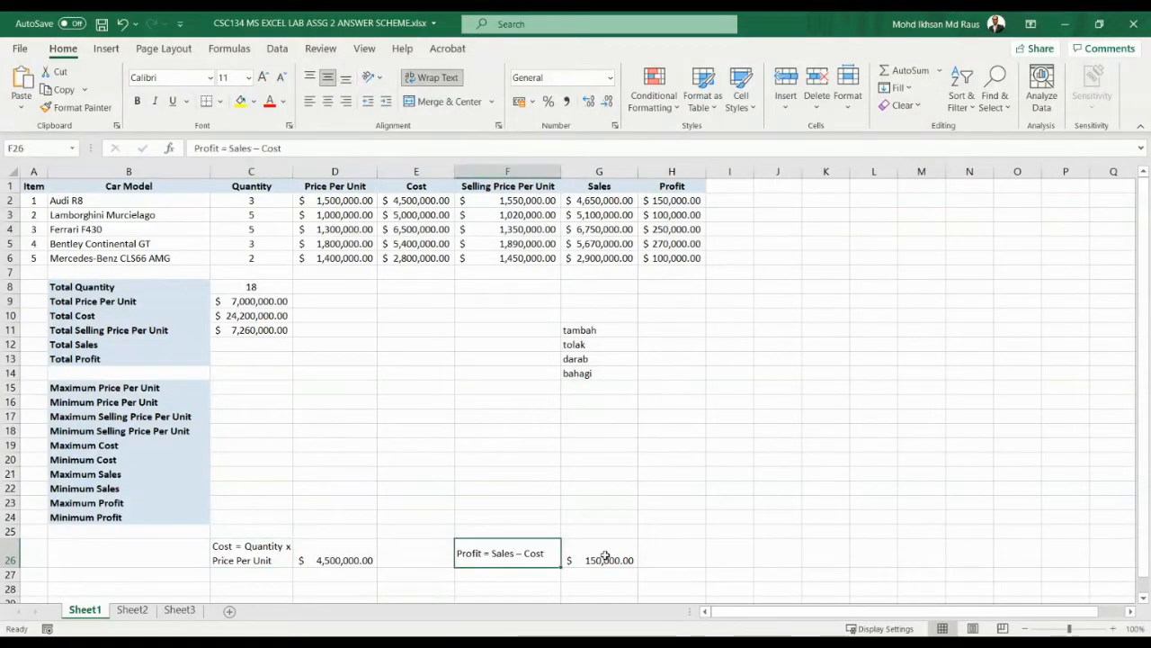
pyautogui.click(605, 555)
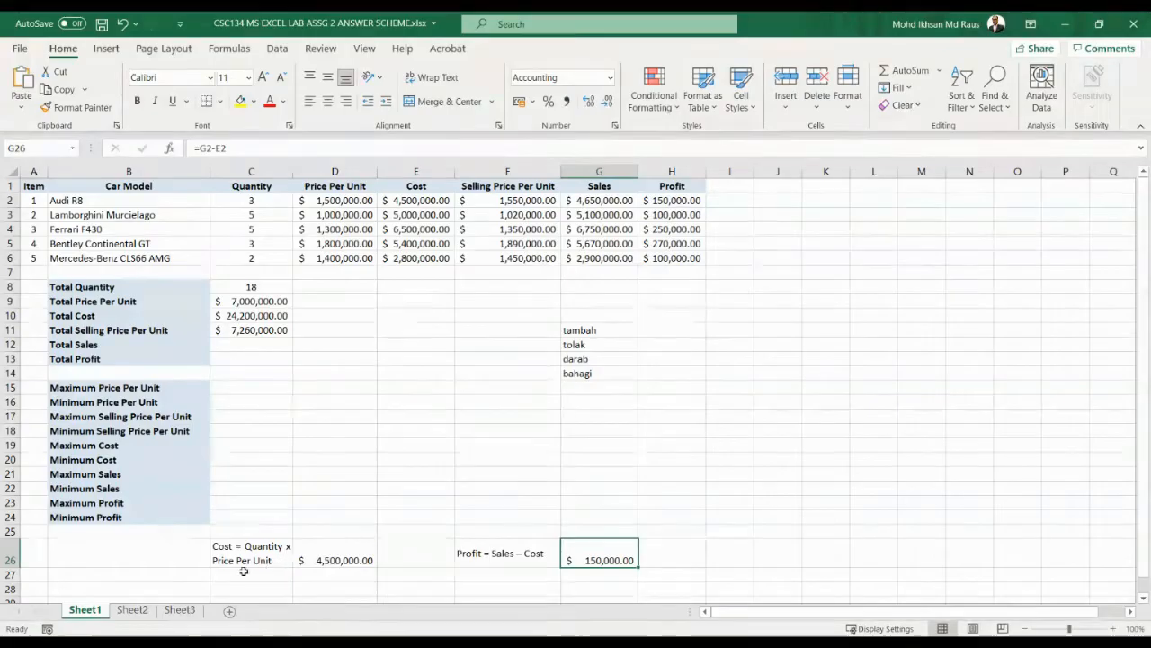
# Step: Extend the formula in cell D26 with a division by the Audi R8's cost, making it =C2*D2/E2
pyautogui.click(325, 540)
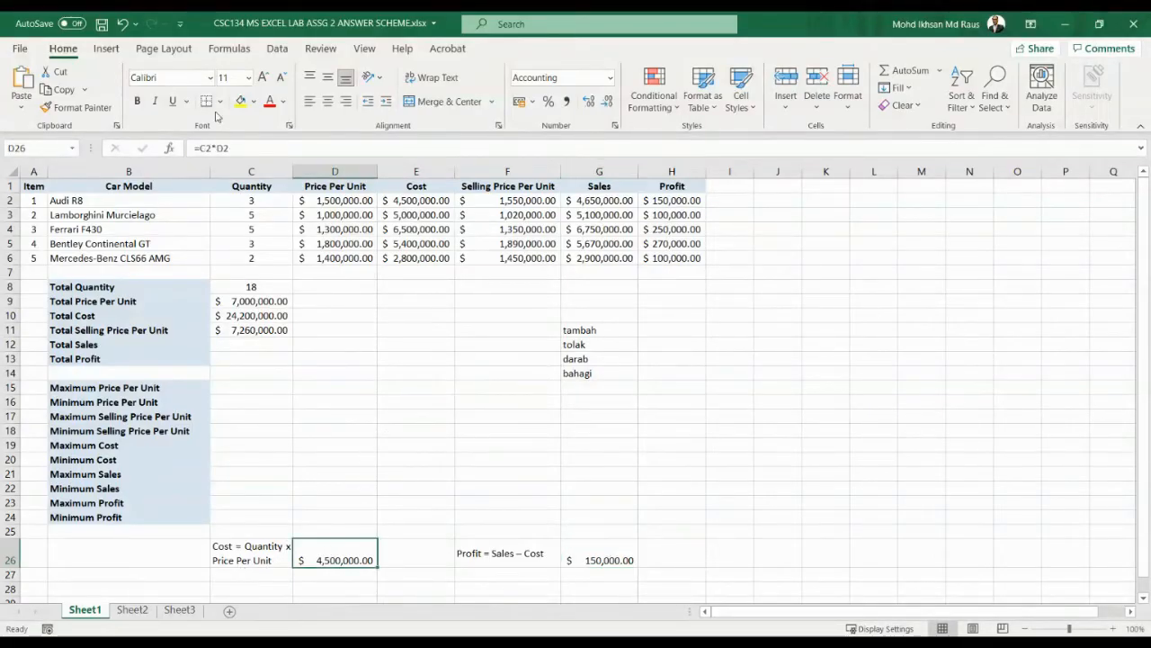
pyautogui.click(246, 146)
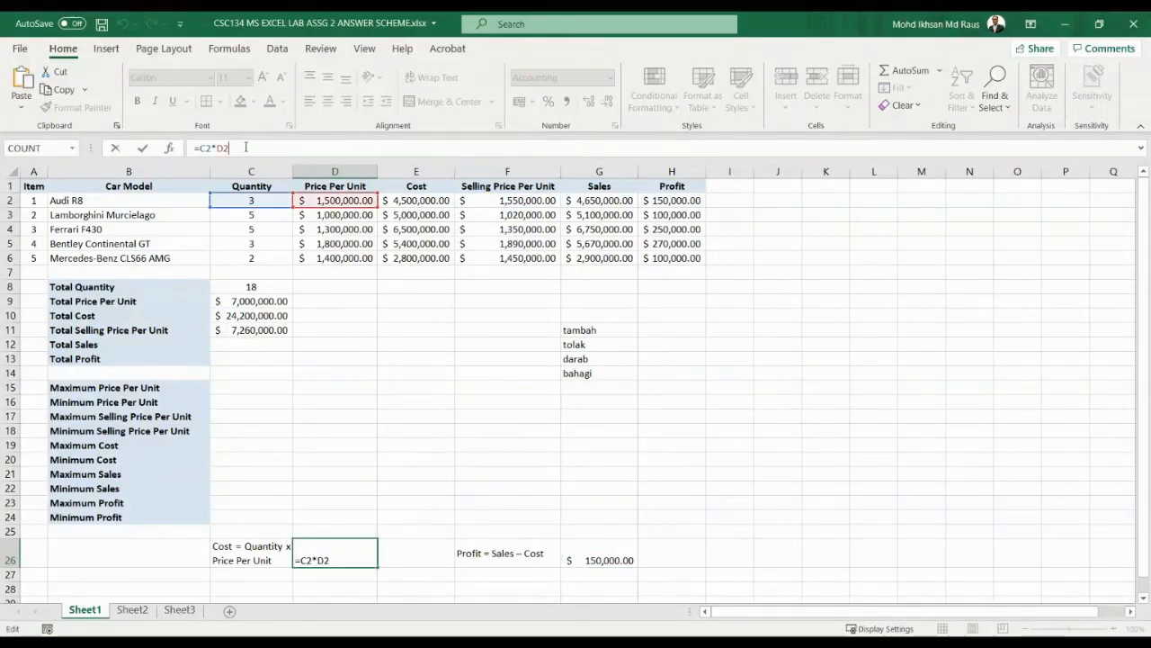
pyautogui.click(337, 559)
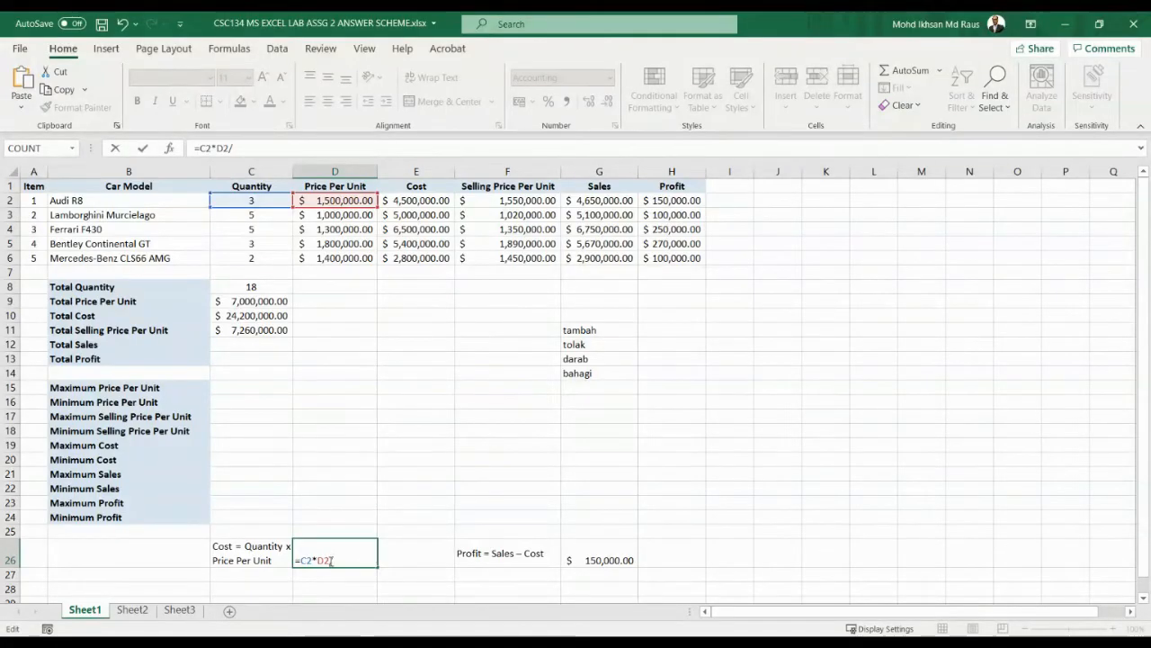
pyautogui.click(438, 202)
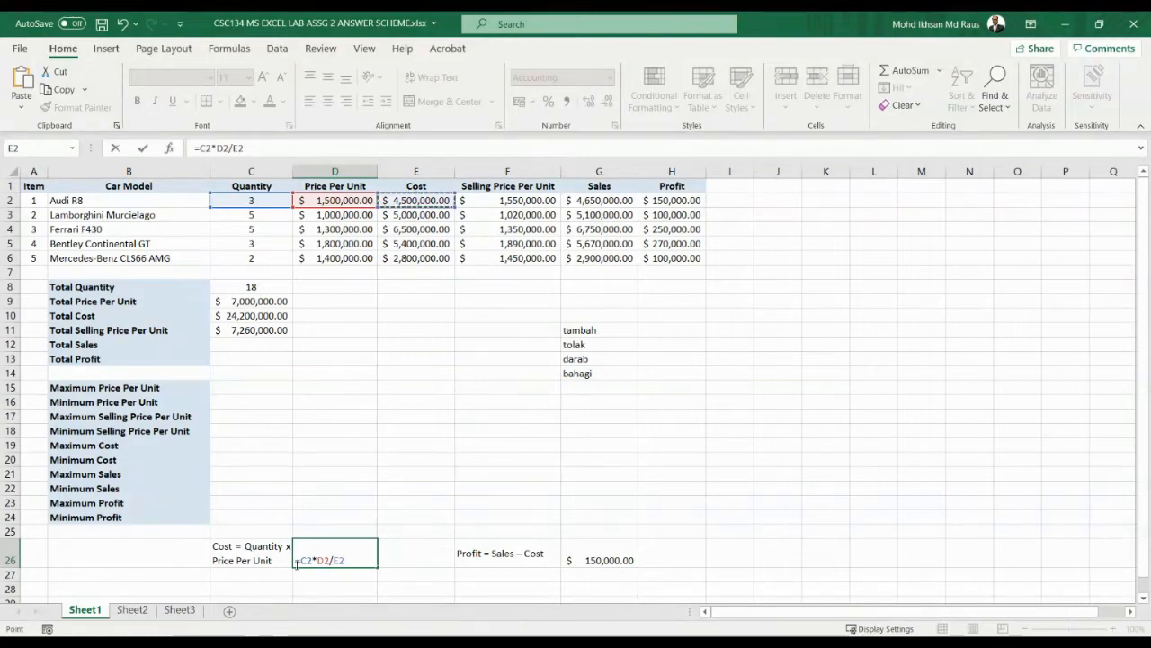
pyautogui.hotkey('ctrl', 'Return')
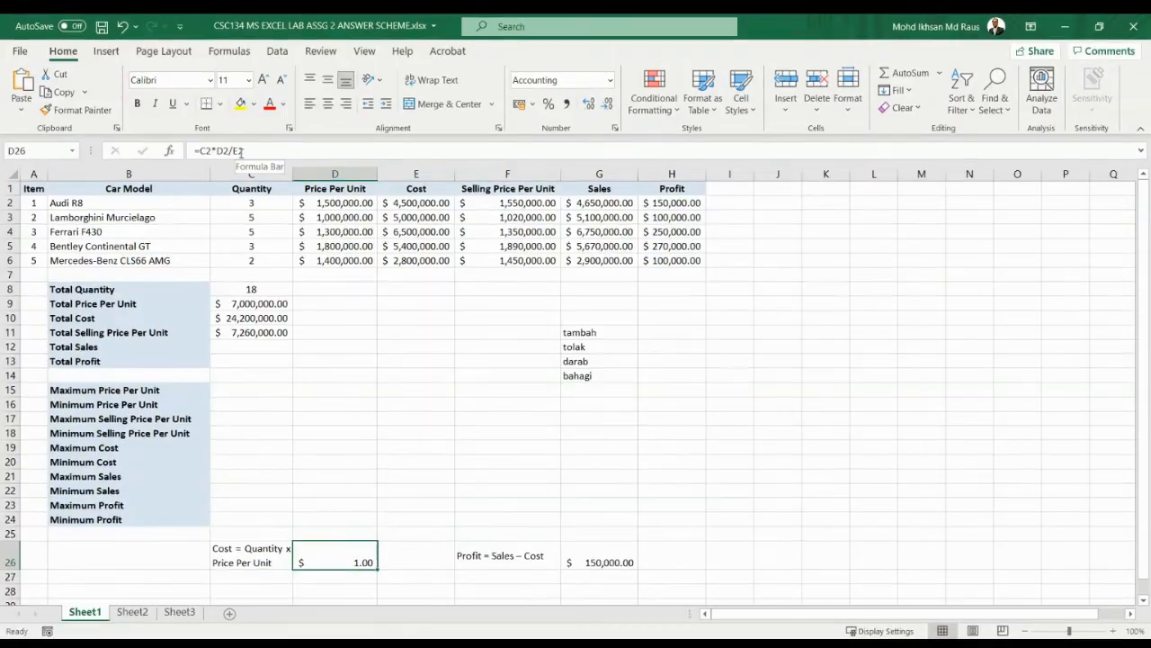
# Step: Change the note in cell C26 to "Cost = Quantity x Price Per Unit / Cost" and check cell D26
pyautogui.click(280, 560)
pyautogui.click(351, 146)
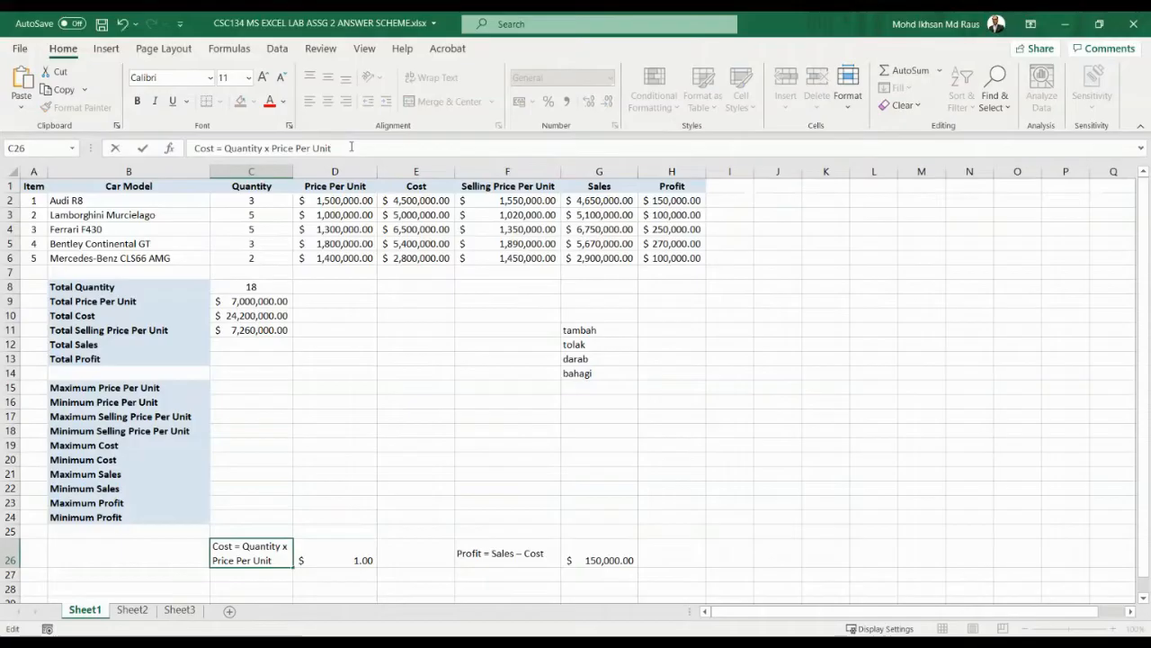
pyautogui.write('/ C')
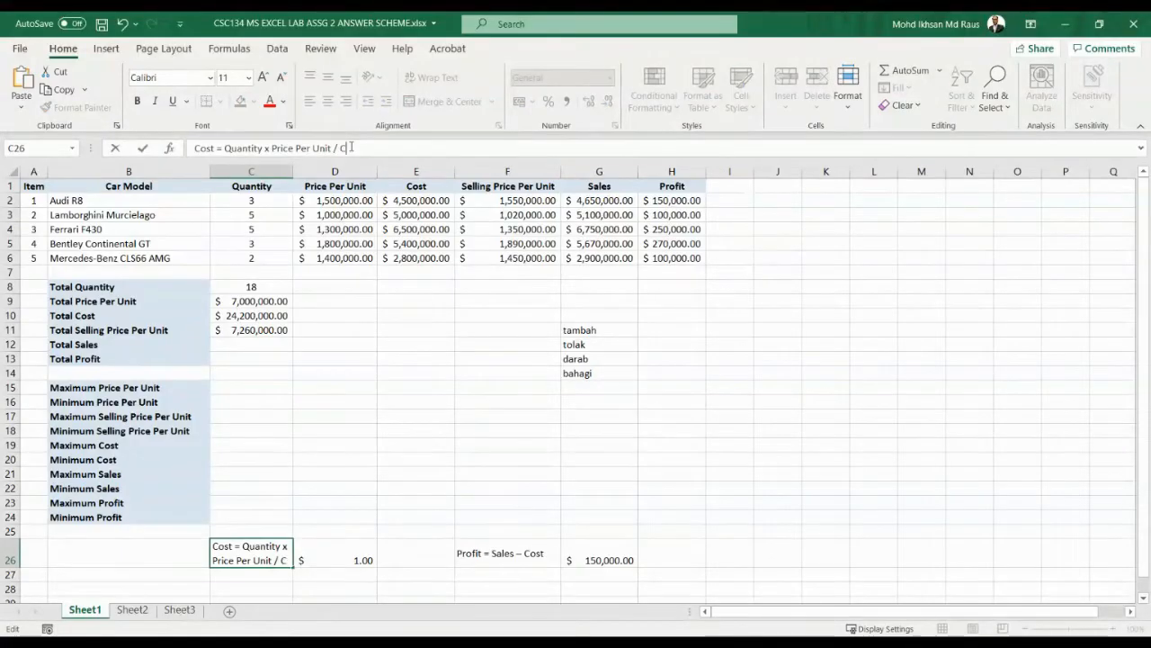
pyautogui.write('ost')
pyautogui.press('Return')
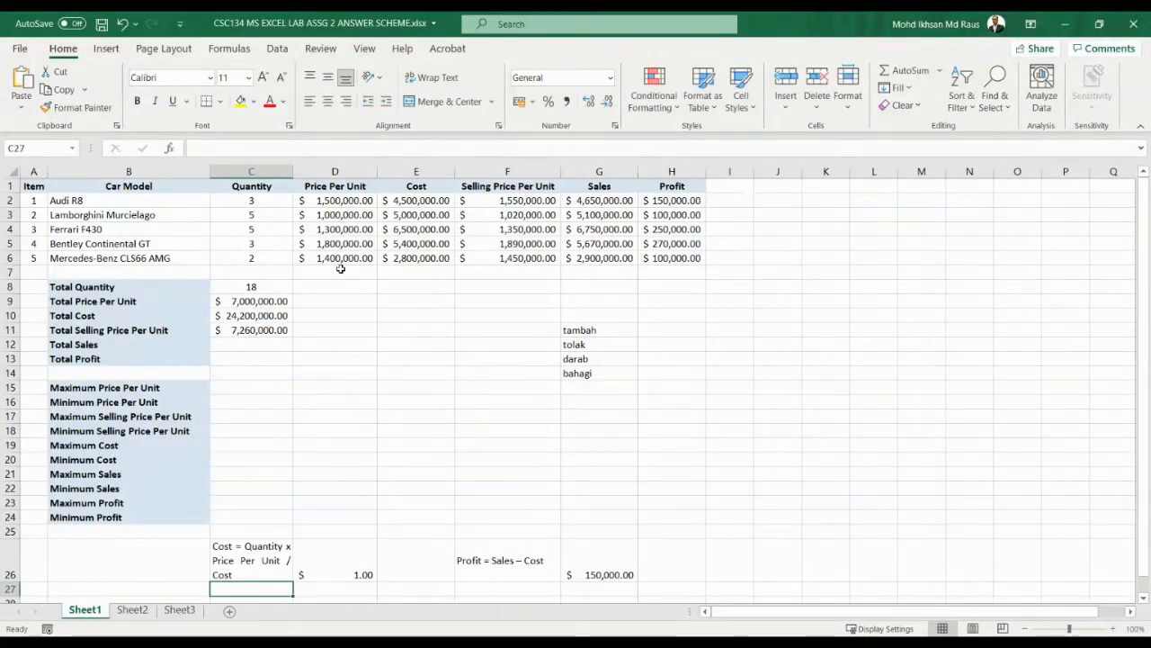
pyautogui.click(350, 571)
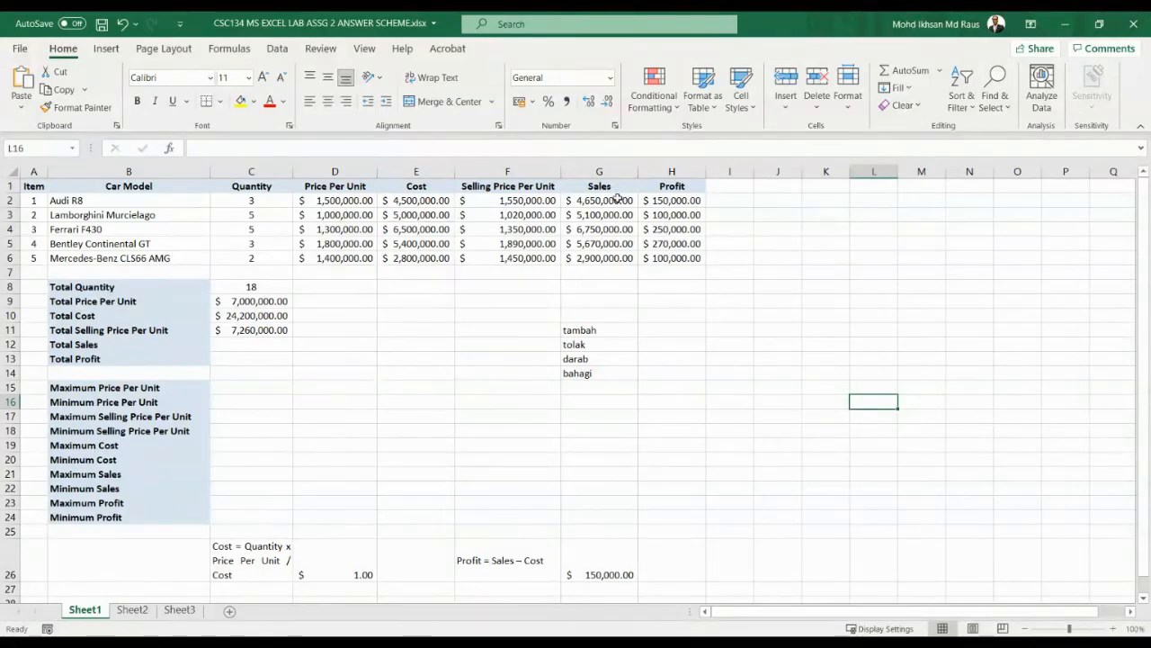
# Step: Insert a 2-D pie chart of the Sales column, including its heading, from cells G1 to G6
pyautogui.moveTo(617, 198); pyautogui.dragTo(612, 256)
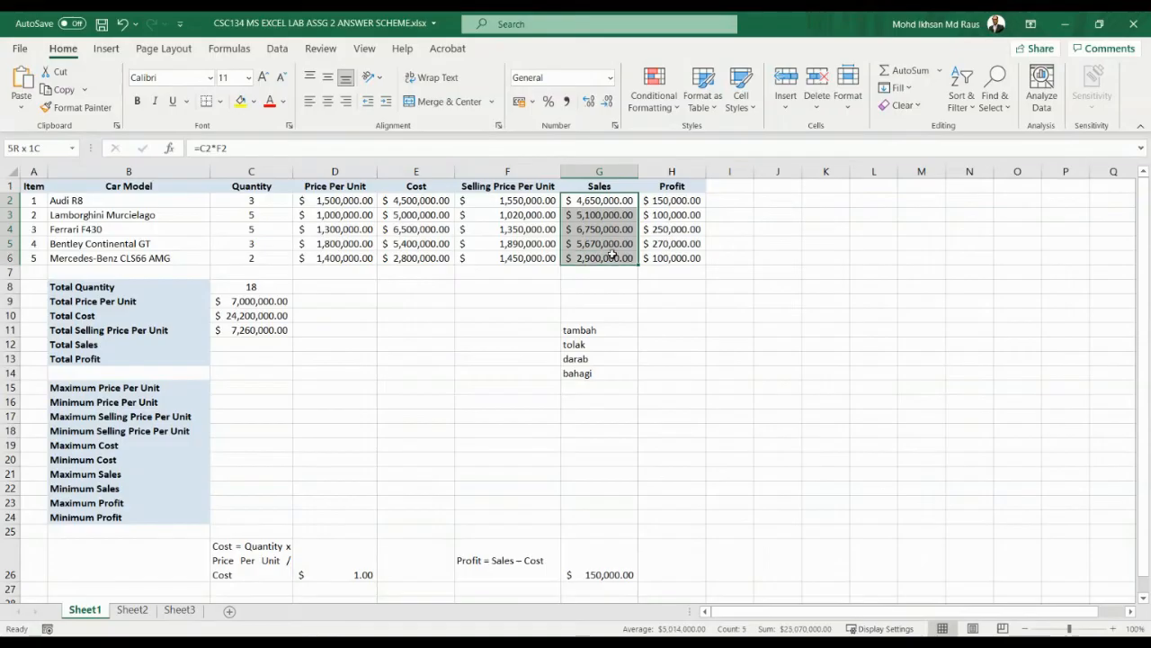
pyautogui.click(612, 255)
pyautogui.moveTo(599, 186); pyautogui.dragTo(605, 258)
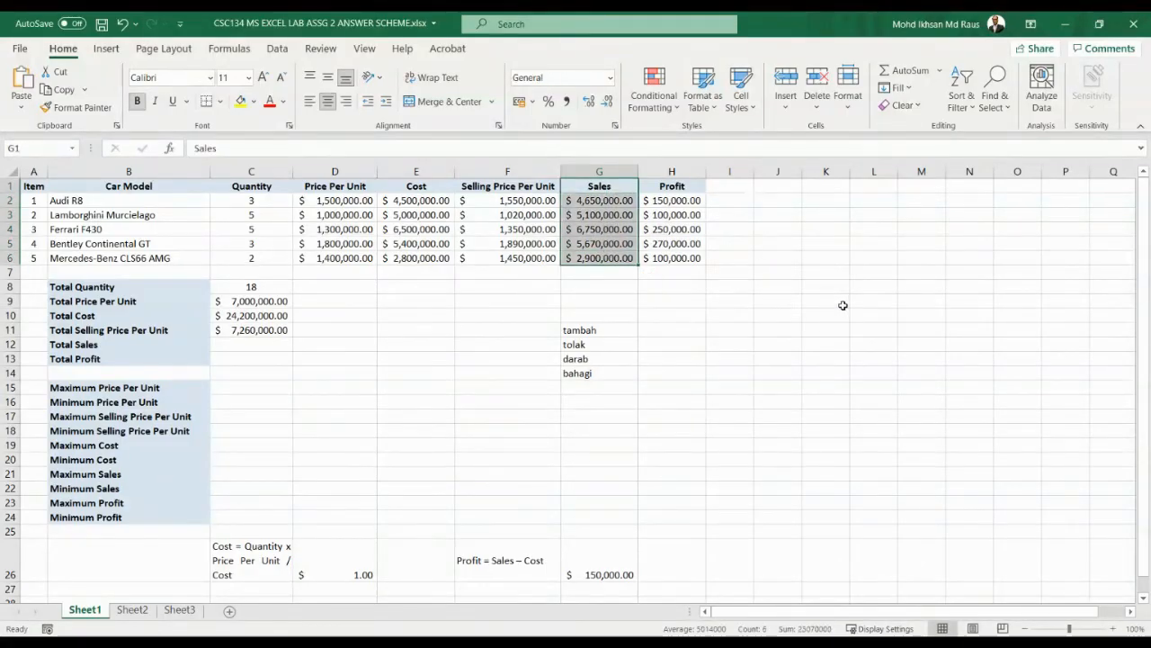
pyautogui.click(106, 48)
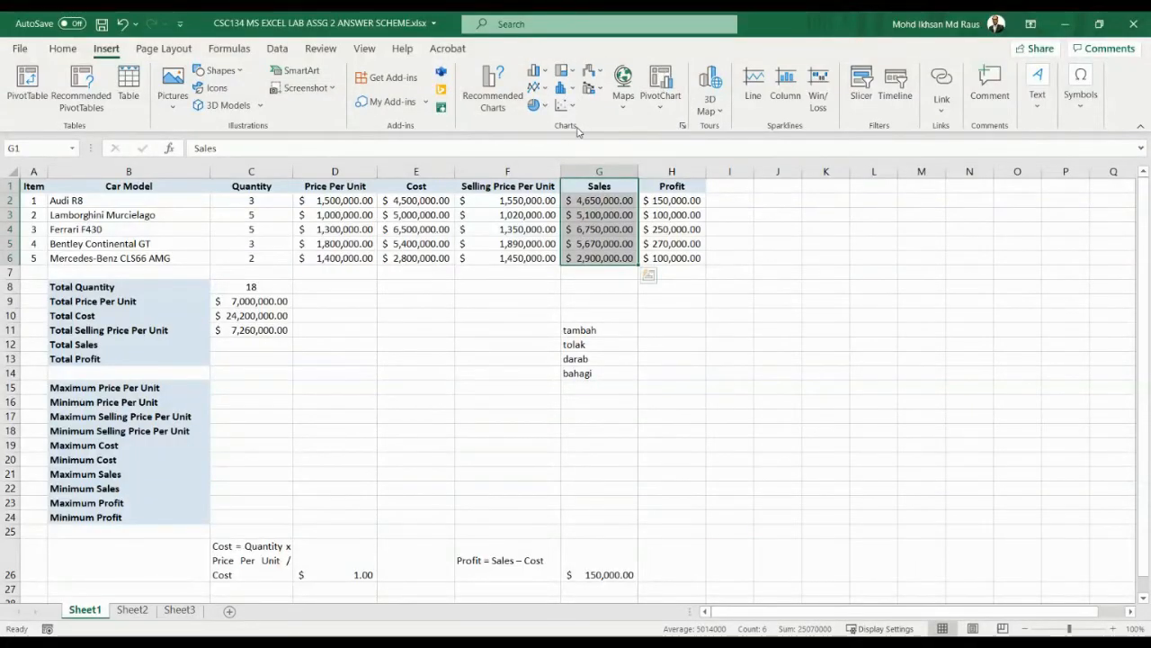
pyautogui.click(544, 108)
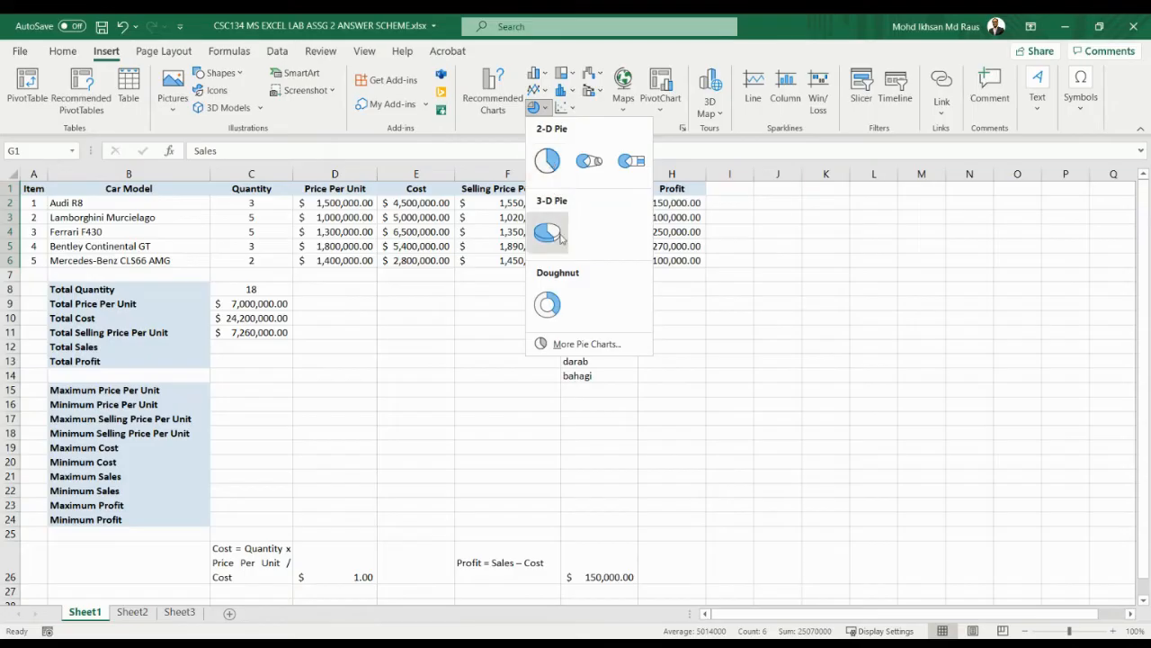
pyautogui.click(551, 164)
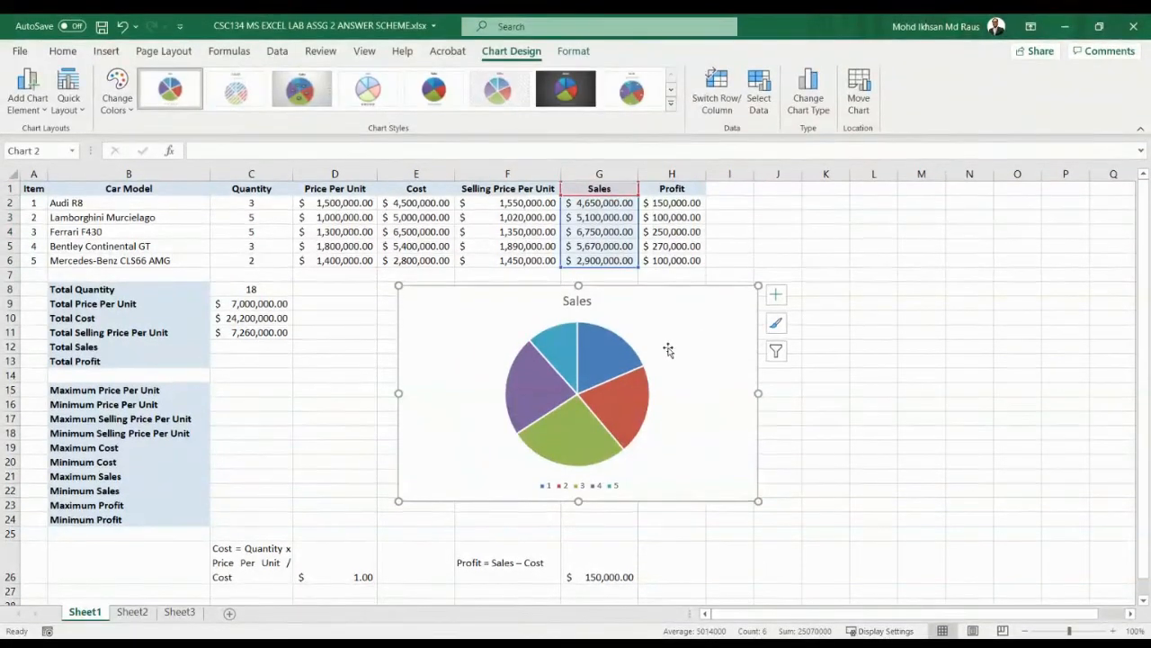
# Step: Move the Sales pie chart to the empty cells around columns I to P, rows 6 to 21, and look briefly at Sheet2
pyautogui.moveTo(669, 349); pyautogui.dragTo(1019, 292)
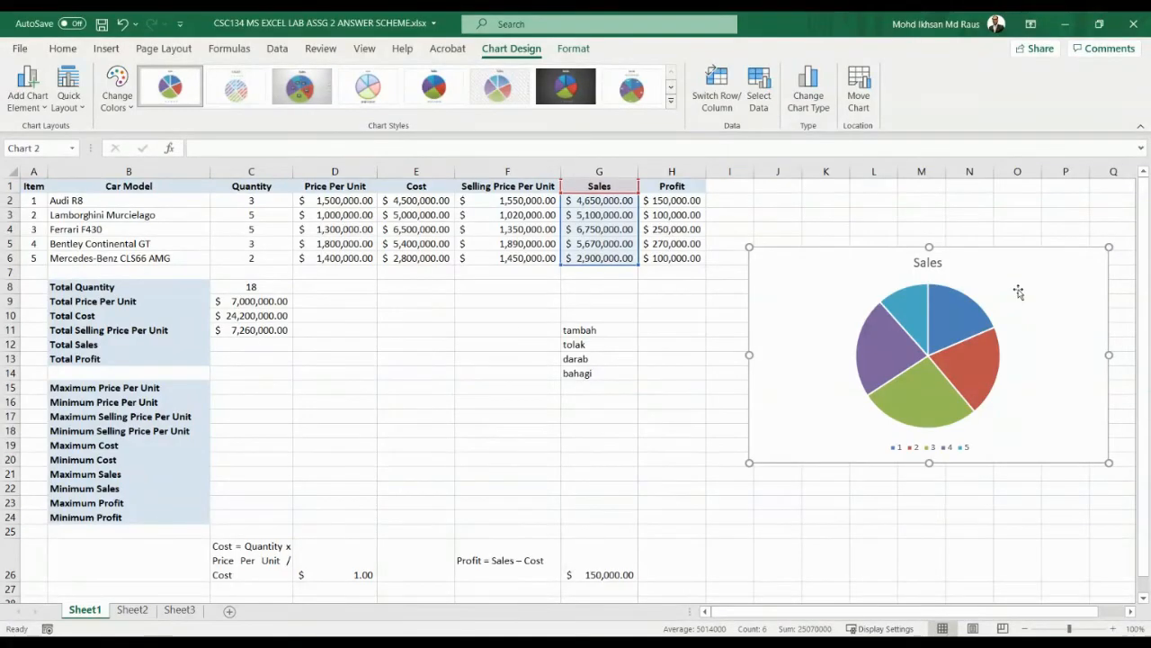
pyautogui.moveTo(1019, 293); pyautogui.dragTo(1013, 304)
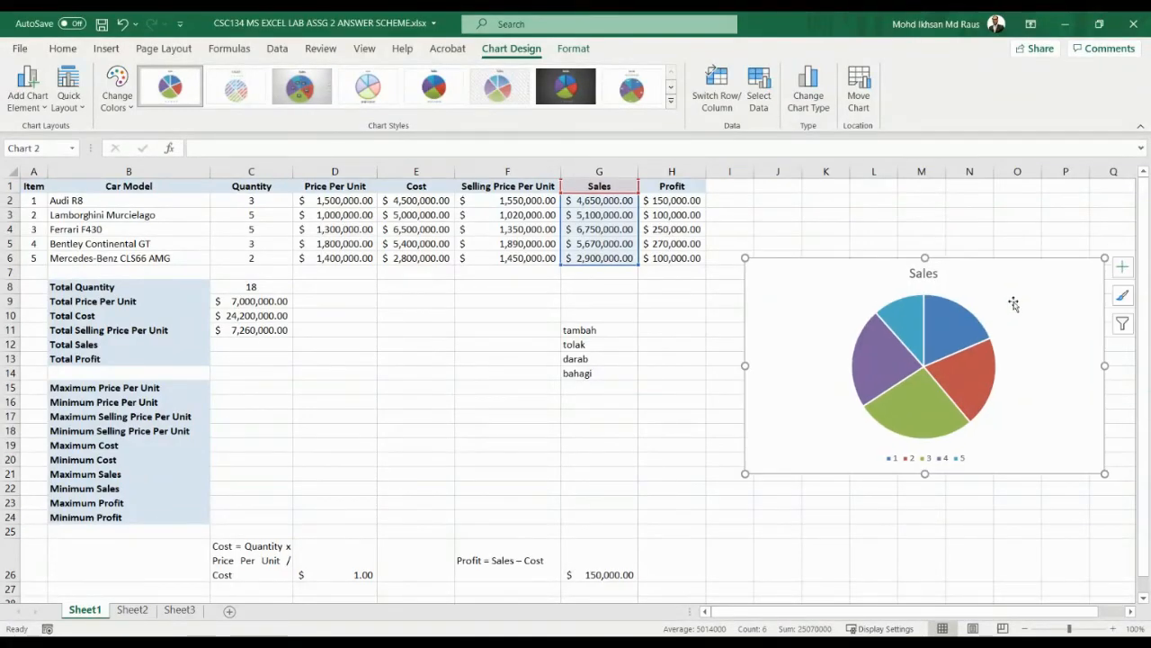
pyautogui.click(136, 611)
pyautogui.click(92, 611)
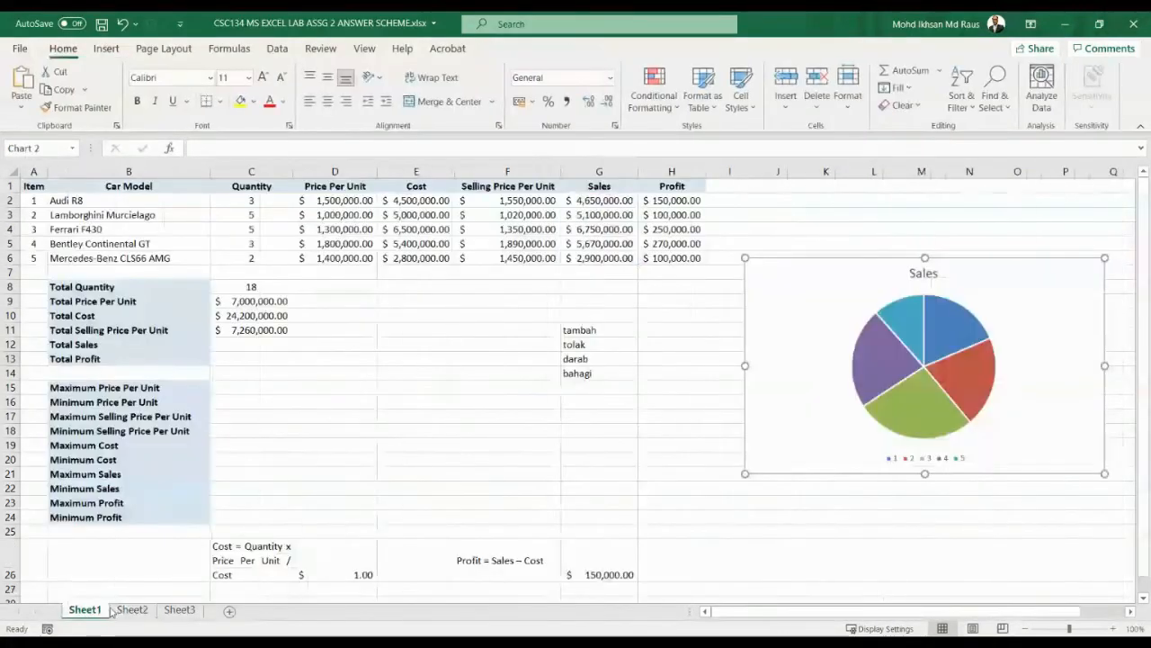
pyautogui.click(133, 612)
pyautogui.click(176, 611)
pyautogui.click(87, 610)
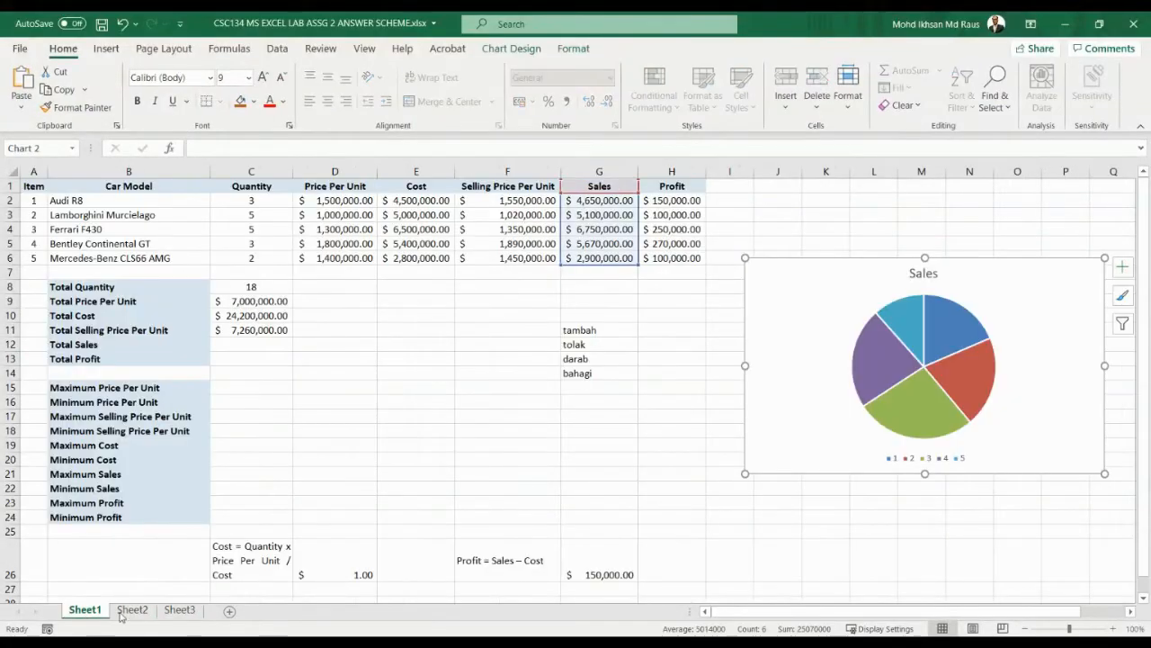
pyautogui.click(133, 611)
pyautogui.click(182, 611)
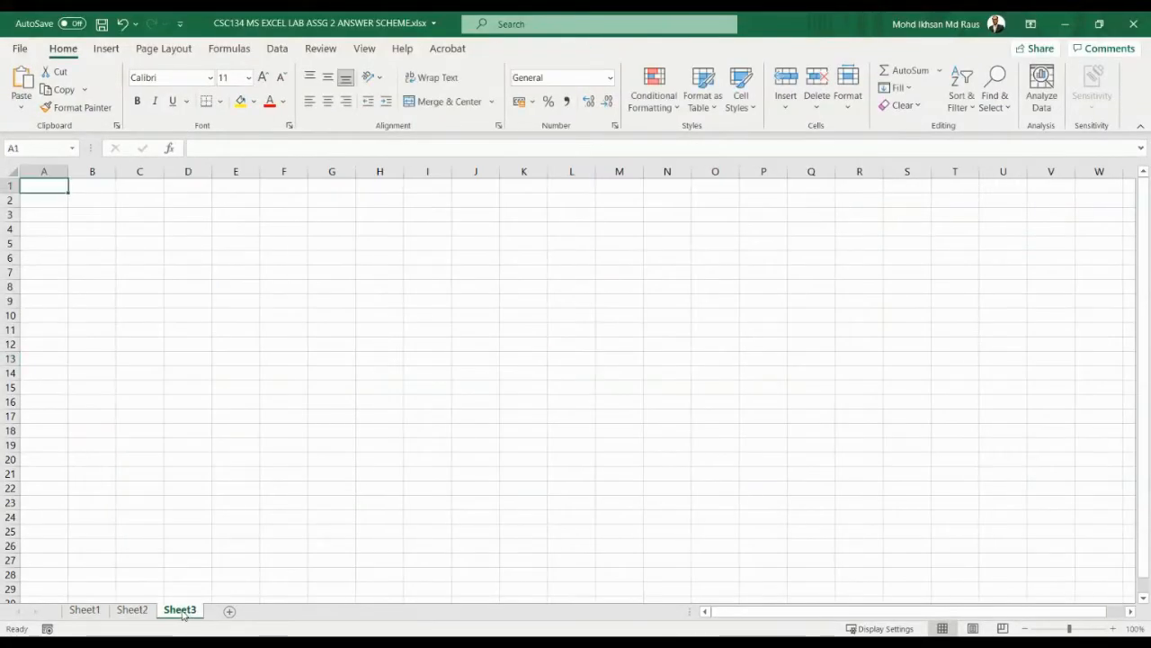
pyautogui.click(133, 611)
pyautogui.click(85, 611)
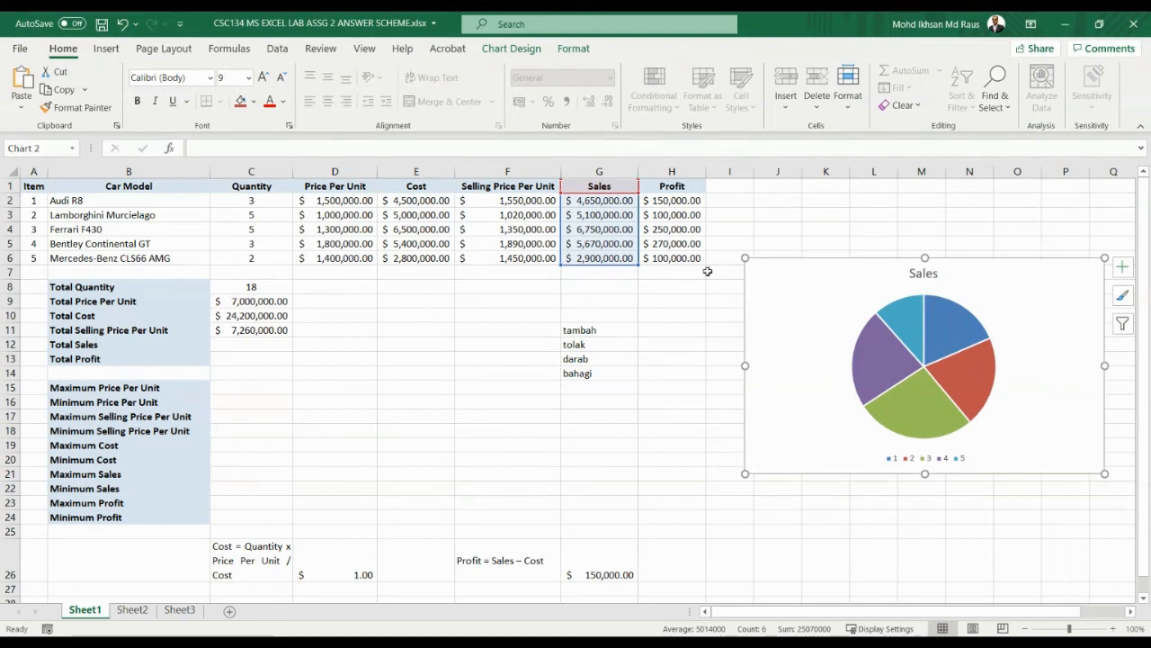
# Step: Add a new worksheet after Sheet2 and move it behind Sheet3, at the end of the sheet order
pyautogui.click(143, 612)
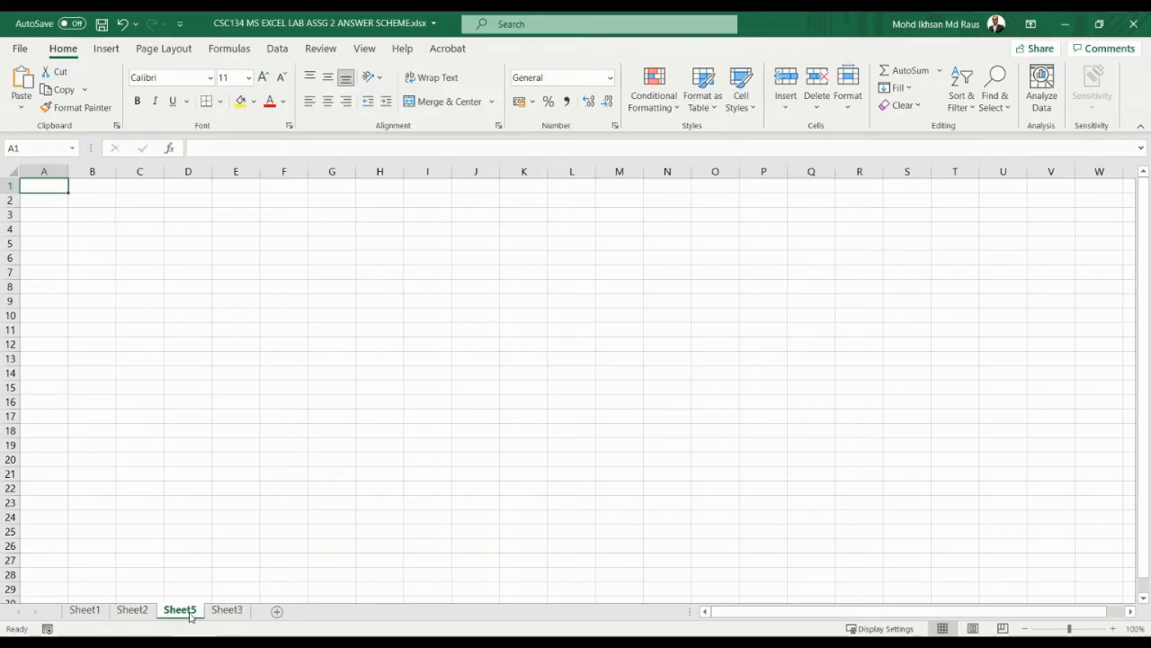
pyautogui.moveTo(193, 610); pyautogui.dragTo(253, 616)
pyautogui.click(188, 615)
pyautogui.click(131, 611)
pyautogui.click(198, 611)
pyautogui.click(134, 612)
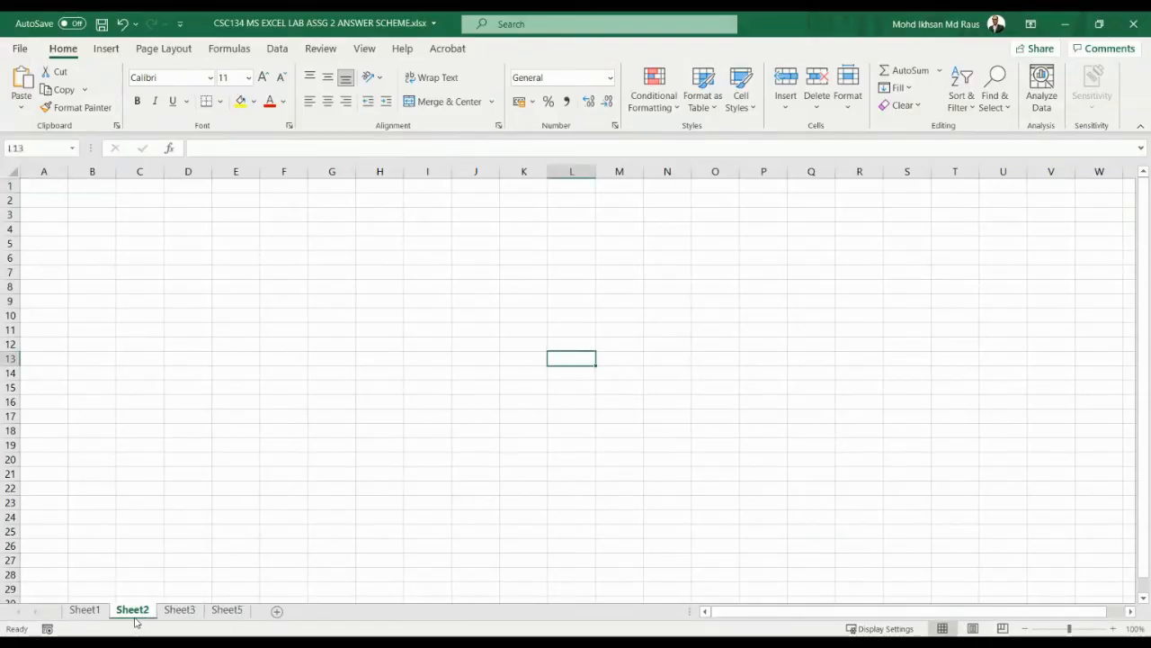
# Step: Cut the Sales pie chart out of Sheet1
pyautogui.click(85, 612)
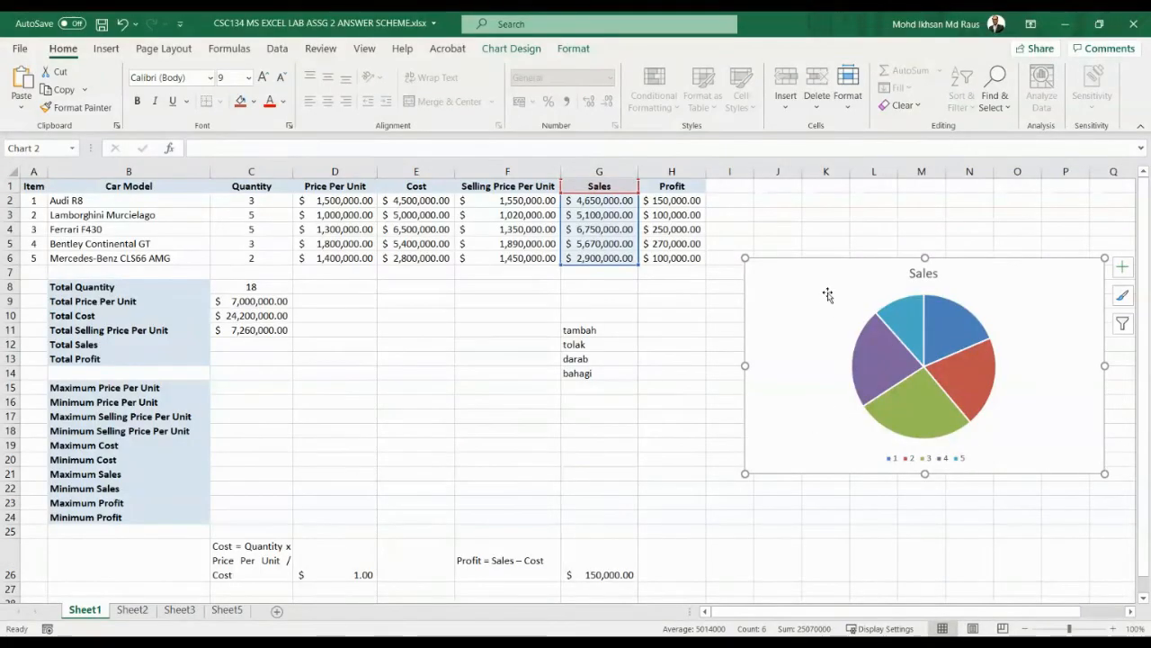
pyautogui.click(139, 615)
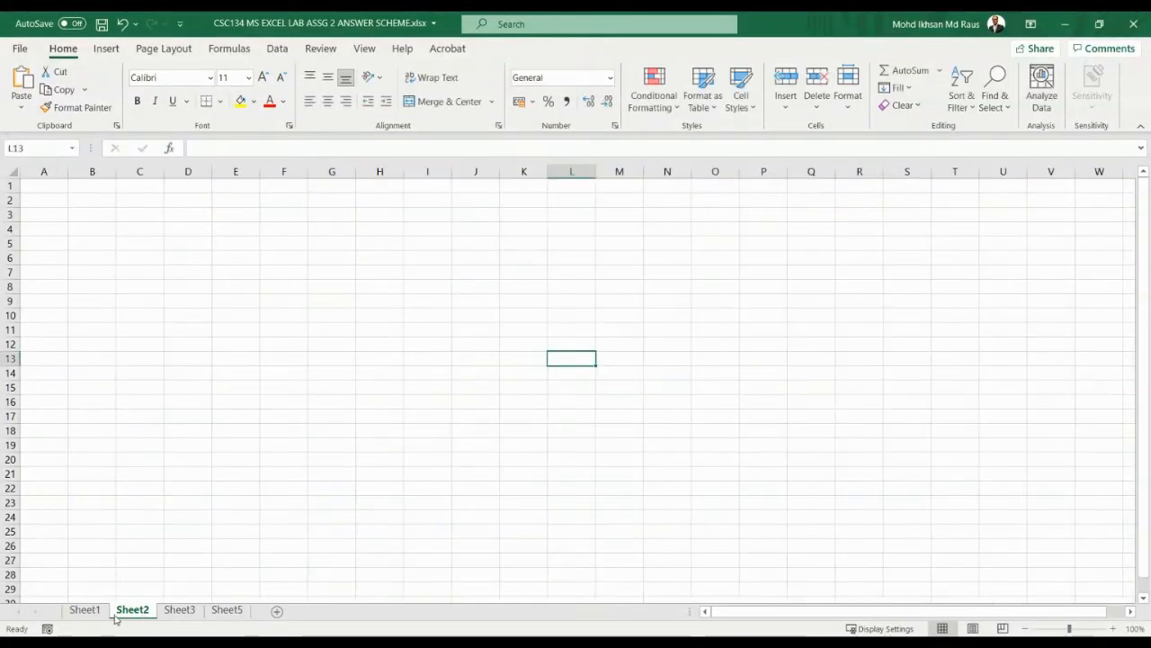
pyautogui.click(85, 611)
pyautogui.click(859, 199)
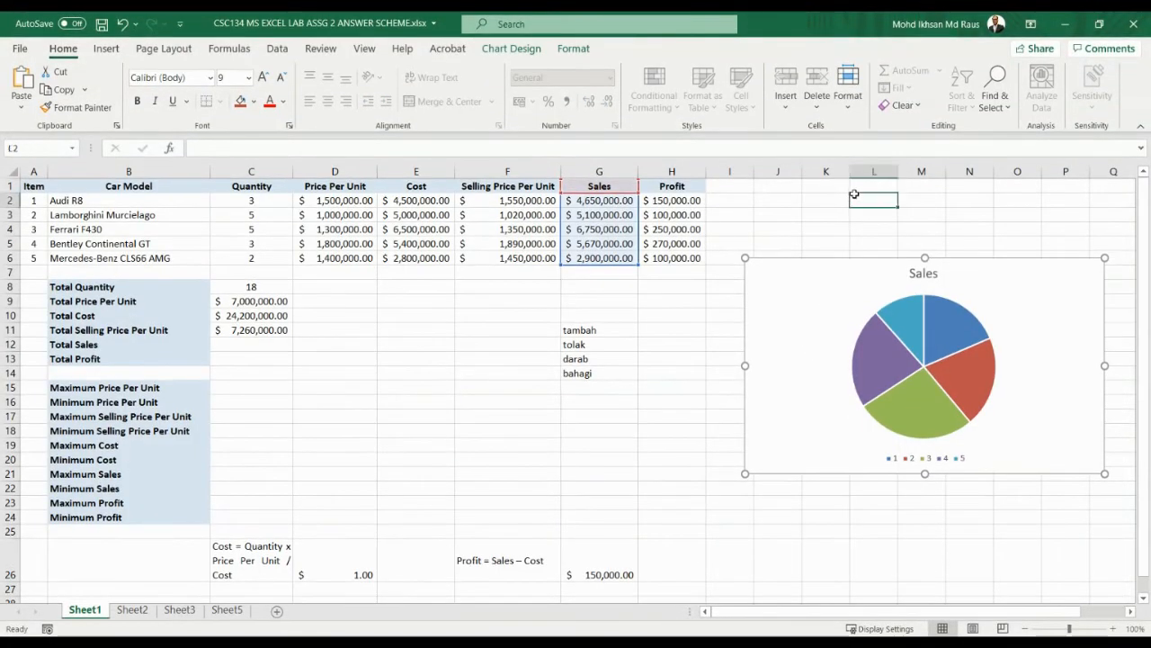
pyautogui.click(845, 278)
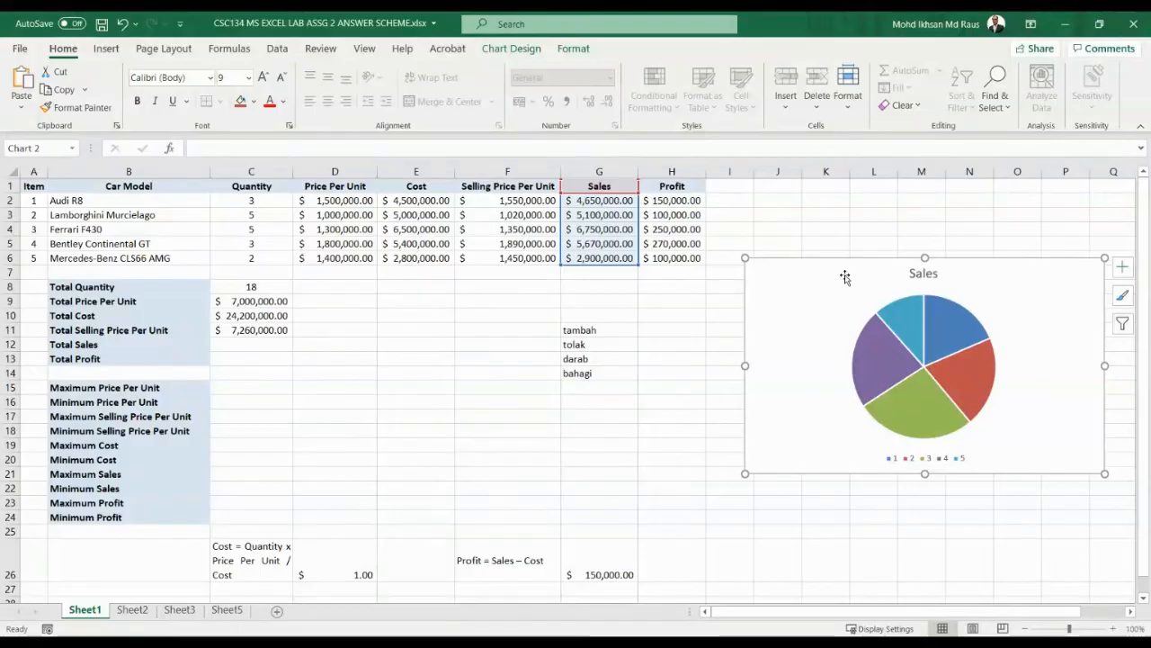
pyautogui.press('Delete')
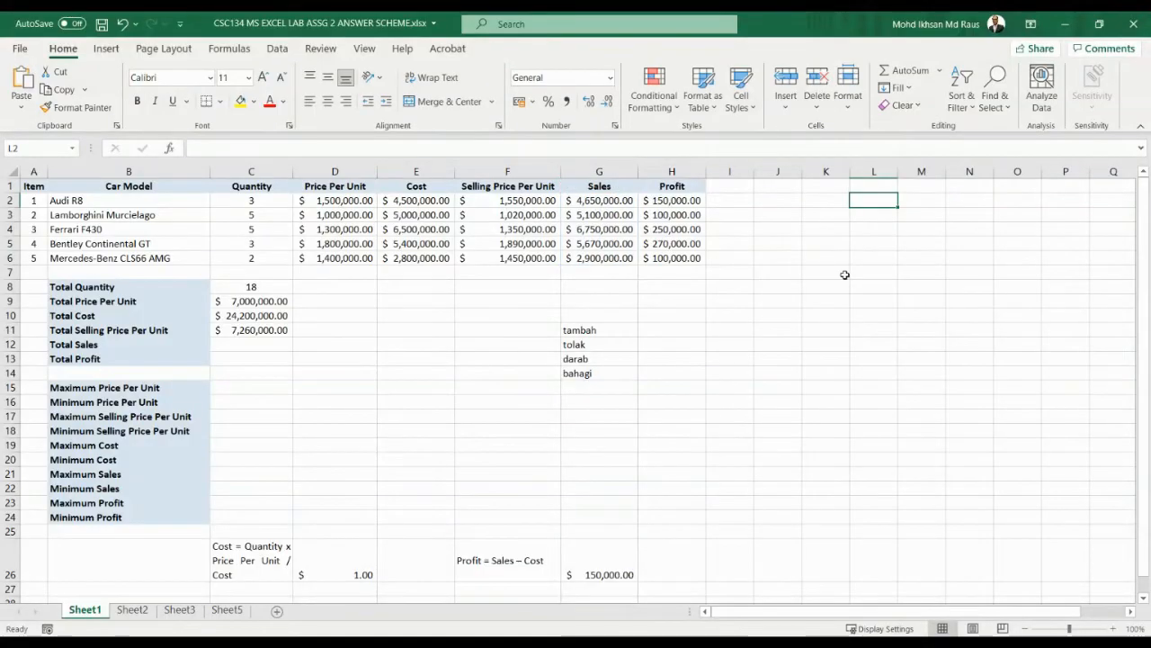
# Step: Paste the Sales pie chart into Sheet2 and place it around columns C to J, rows 5 to 19
pyautogui.click(133, 610)
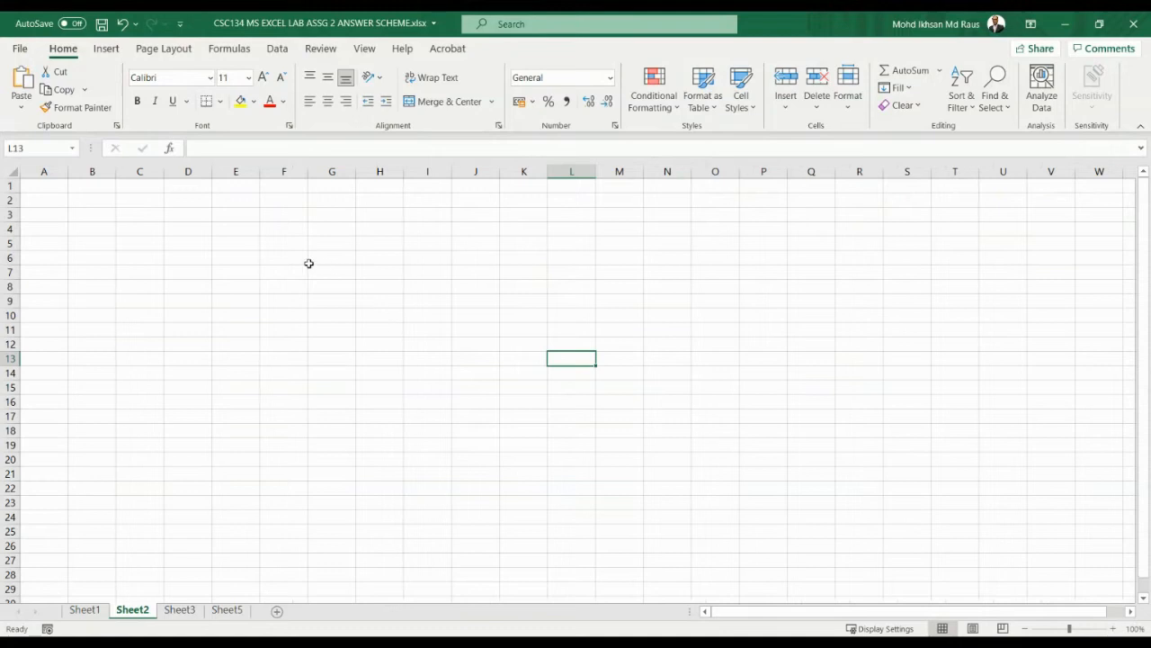
pyautogui.hotkey('ctrl', 'v')
pyautogui.moveTo(611, 398); pyautogui.dragTo(180, 283)
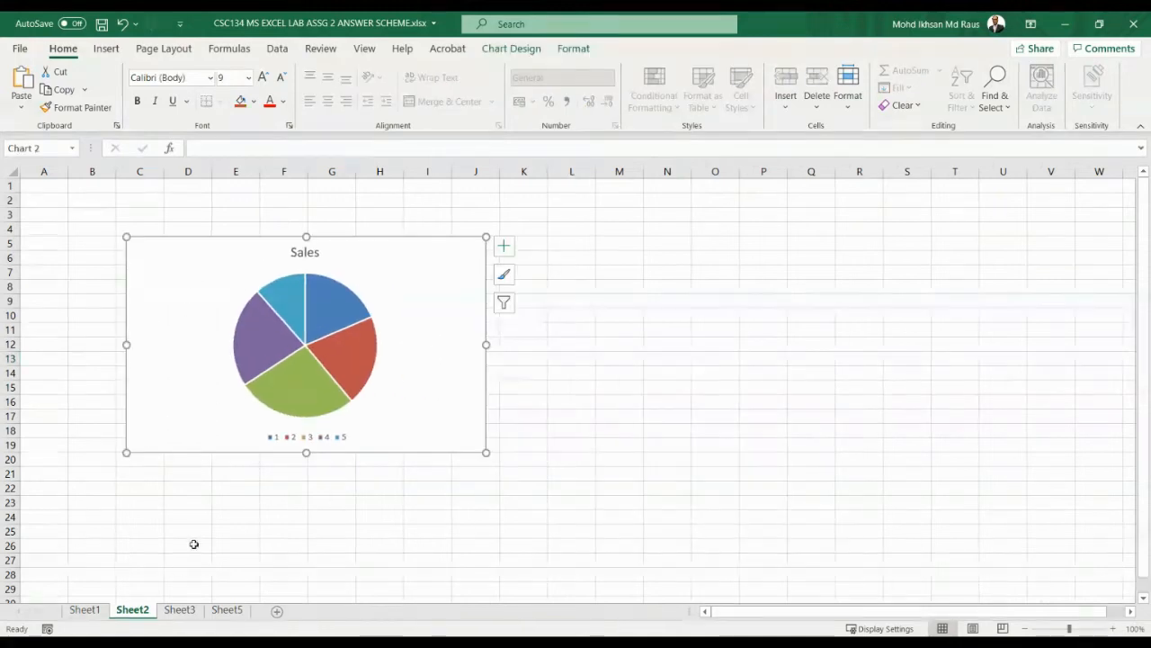
# Step: Rename Sheet2 as "Chart"
pyautogui.doubleClick(134, 615)
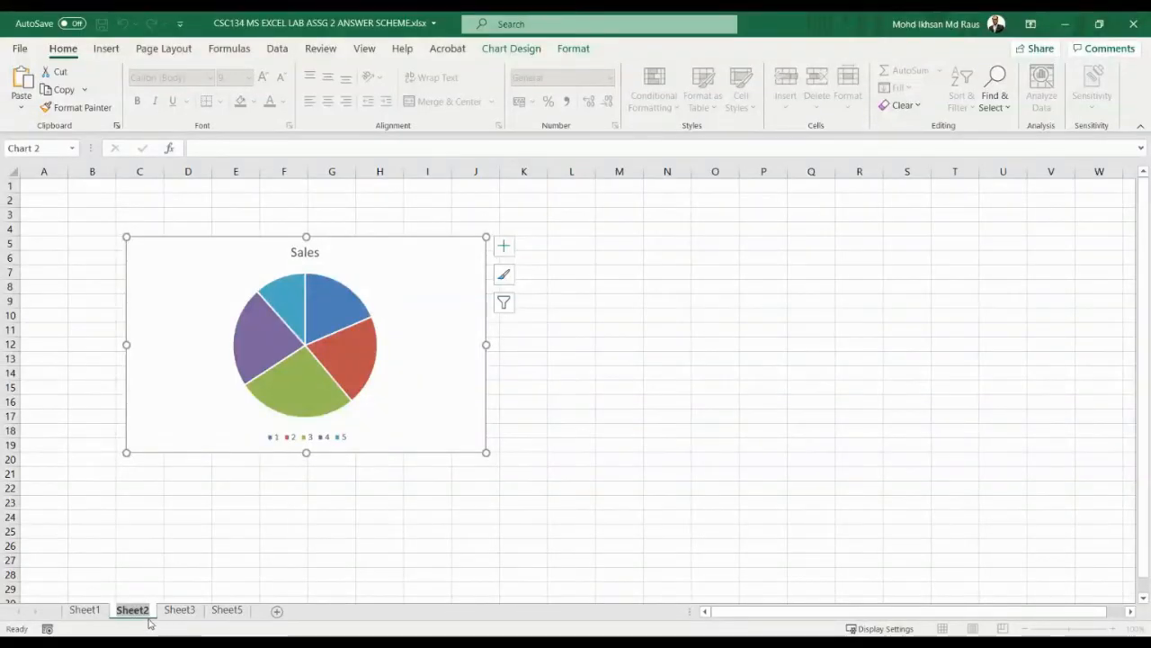
pyautogui.write('C')
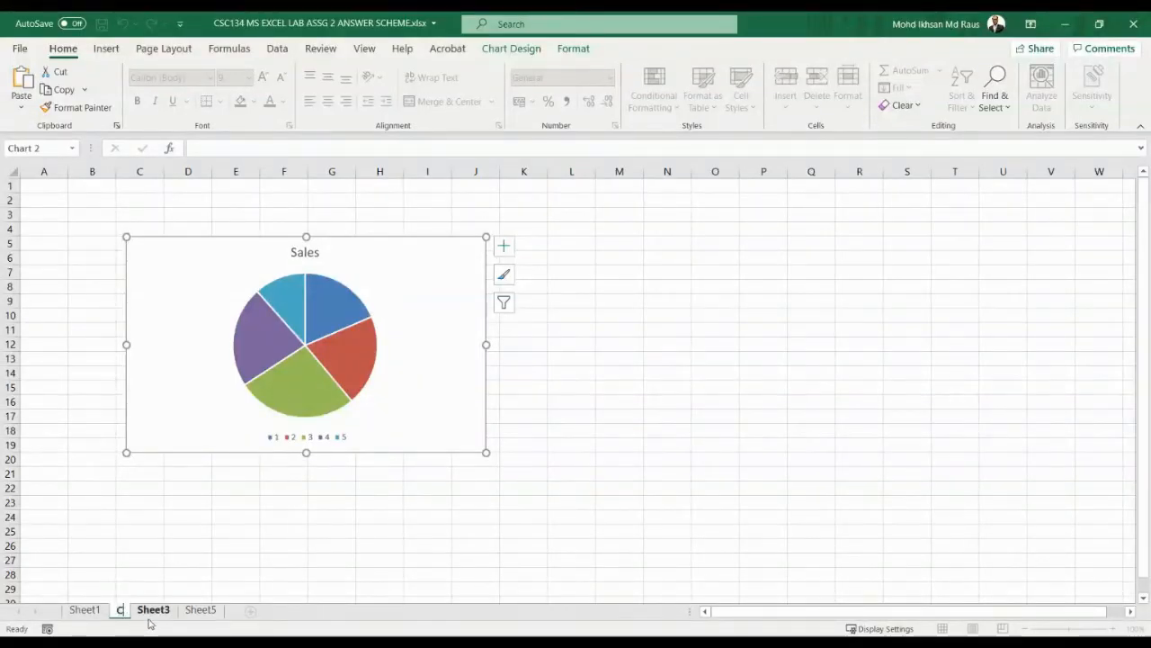
pyautogui.write('hart')
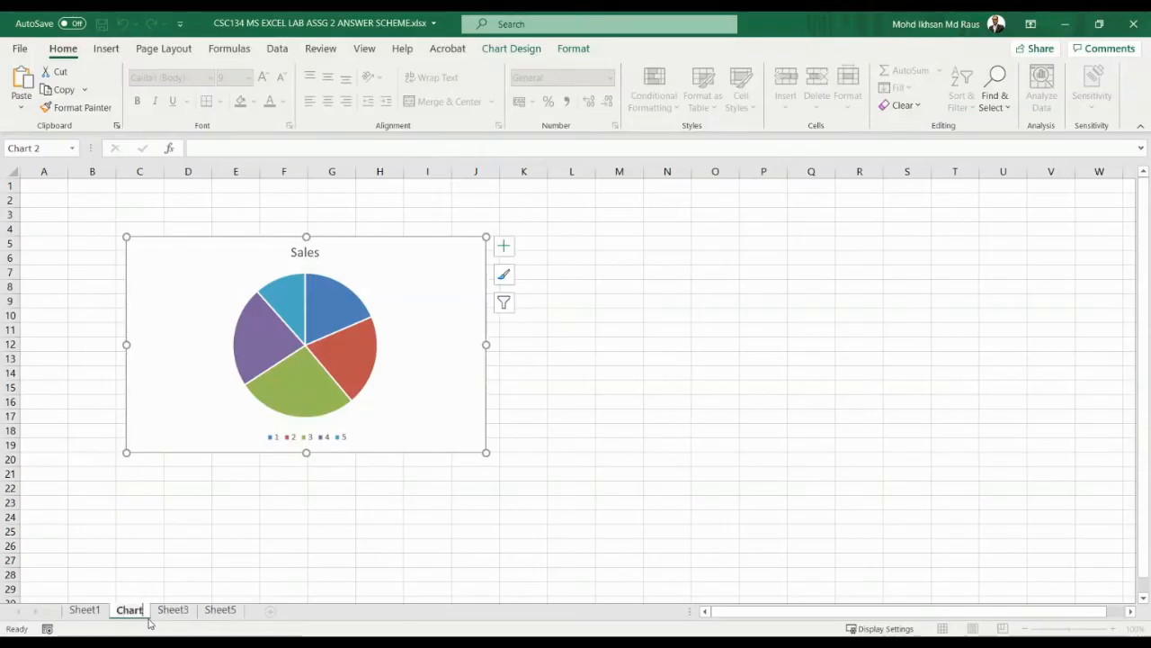
# Step: Rename Sheet3 as "Kosong" and return to the car sales data on Sheet1
pyautogui.rightClick(178, 612)
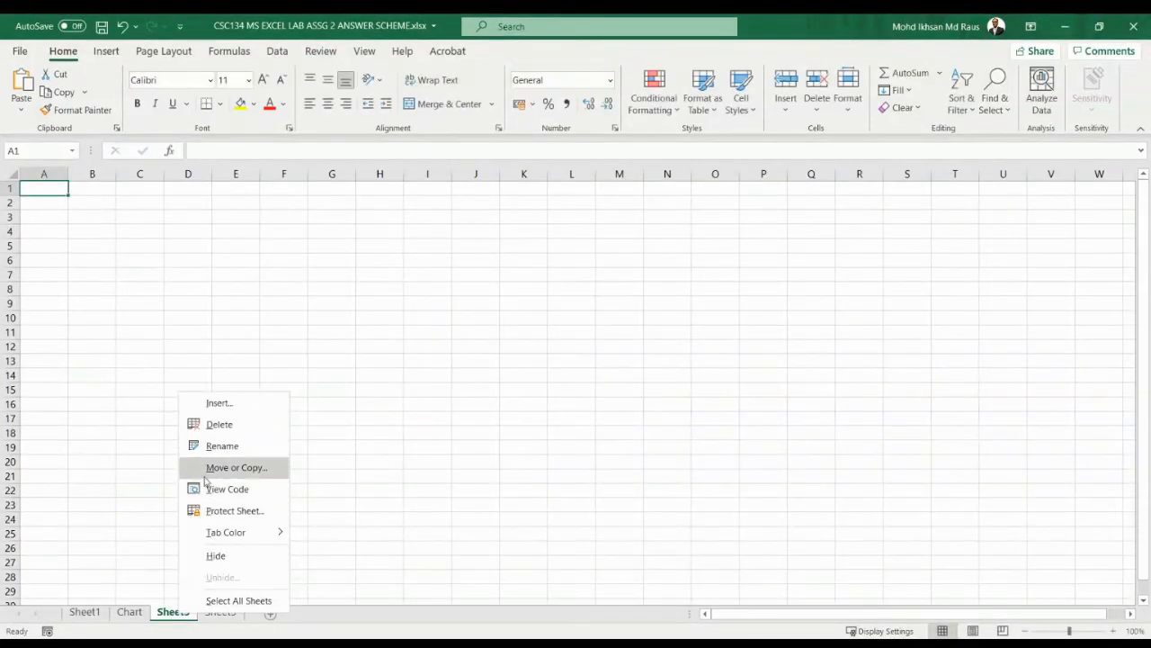
pyautogui.click(209, 446)
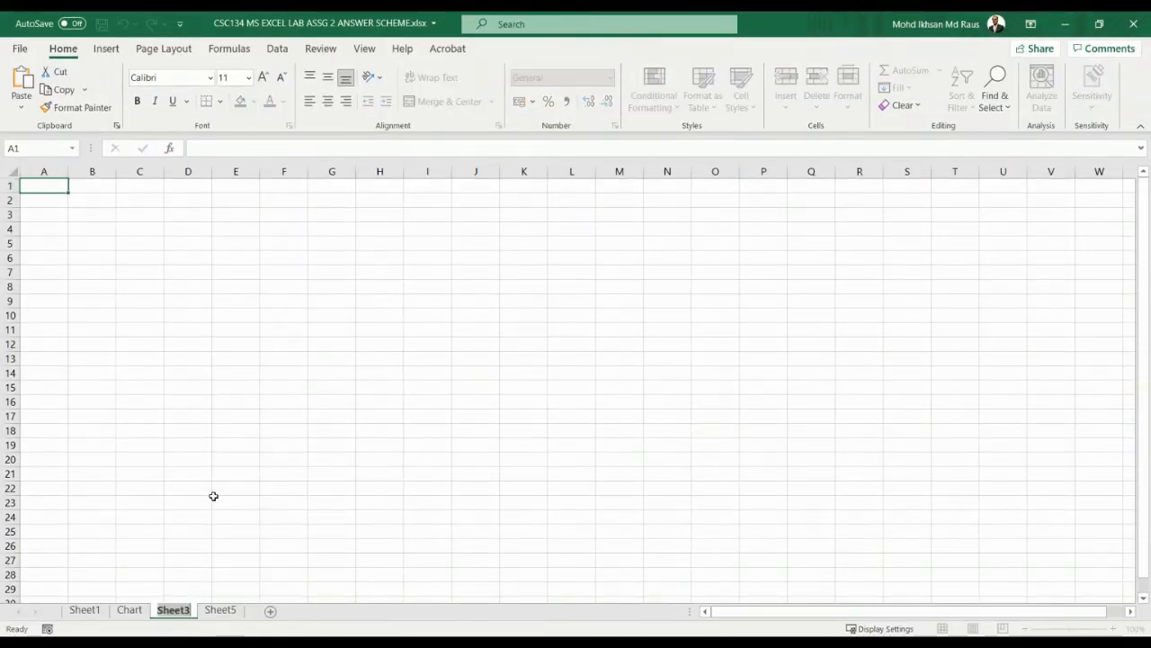
pyautogui.write('Kosong')
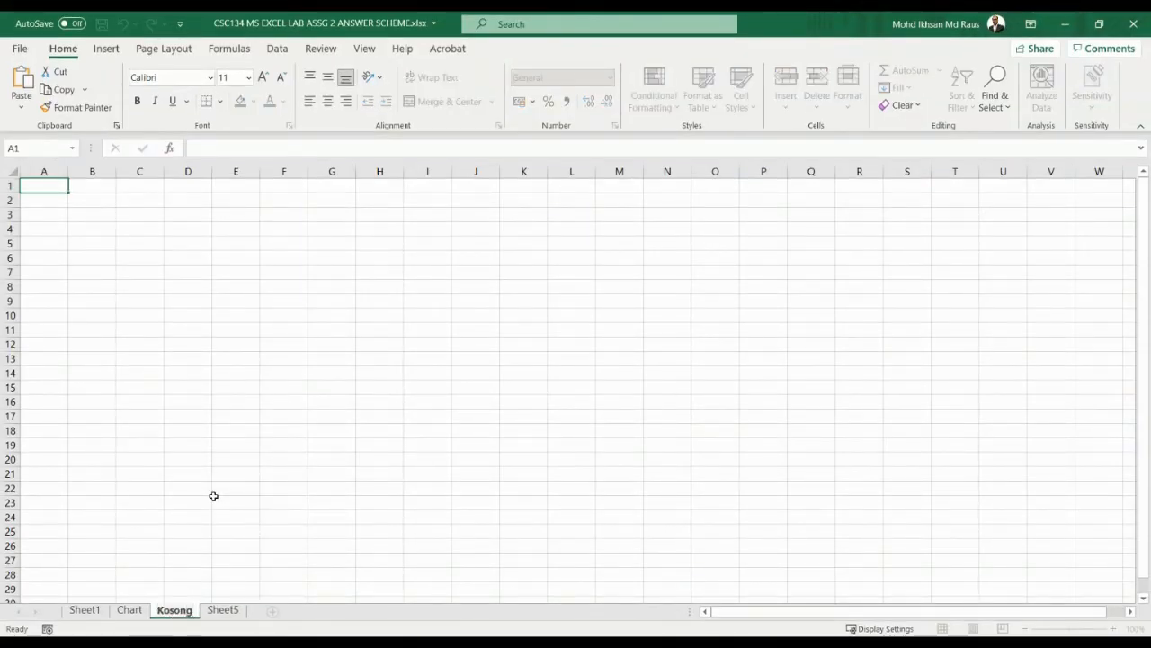
pyautogui.click(129, 610)
pyautogui.click(85, 610)
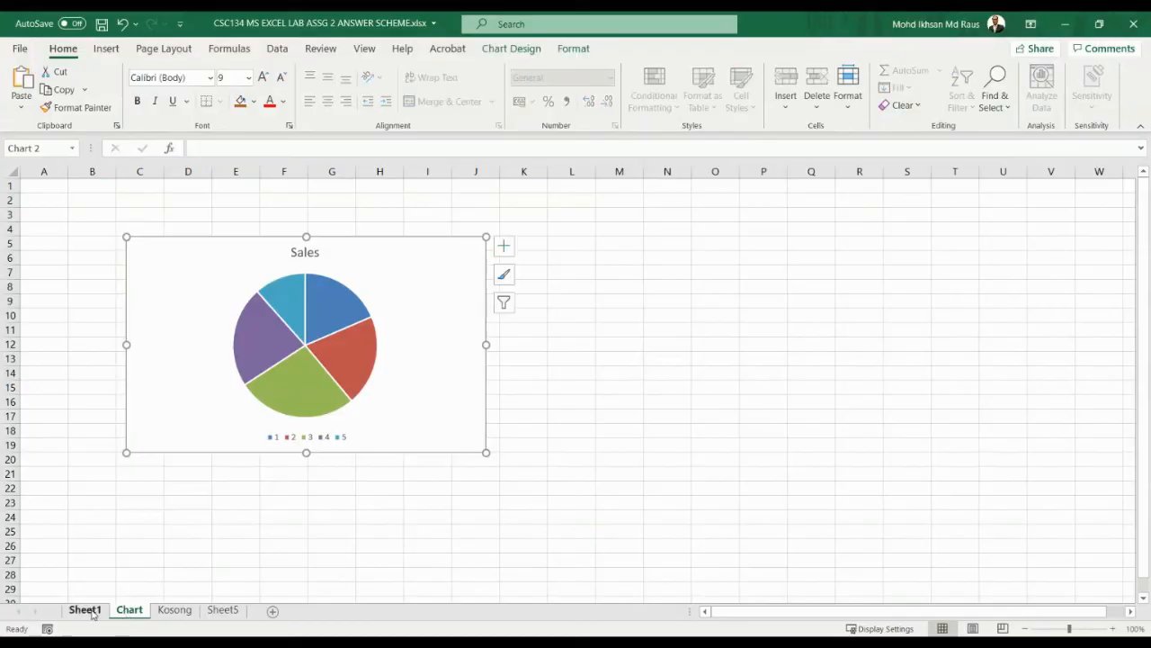
pyautogui.click(140, 611)
pyautogui.click(84, 610)
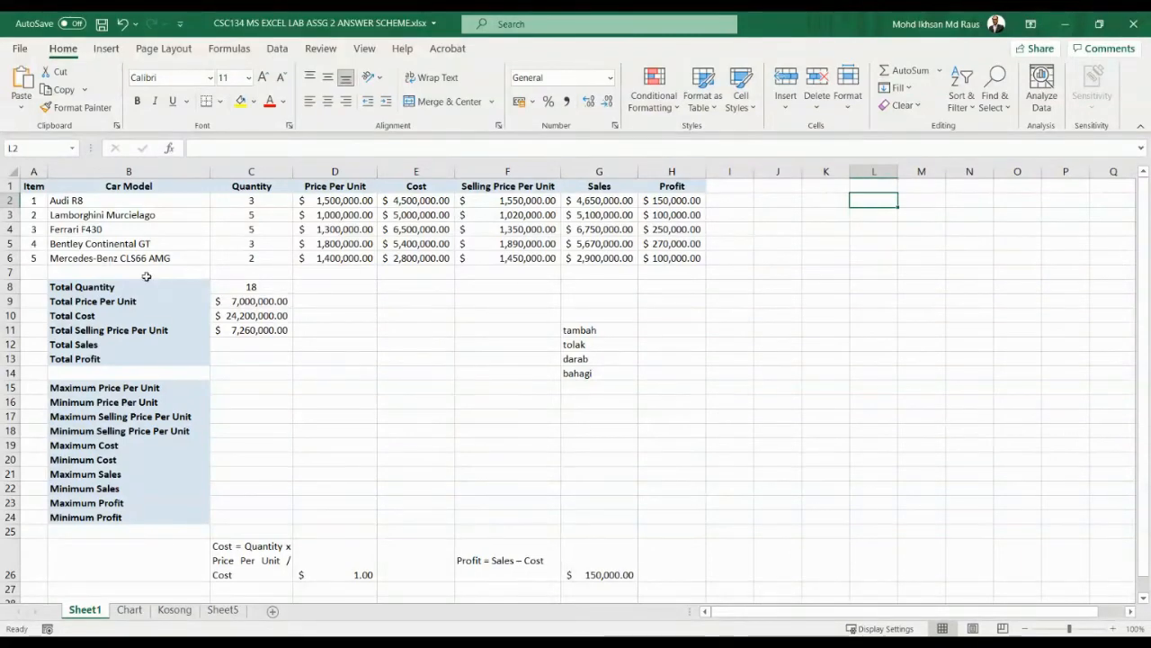
# Step: Insert two new columns at column I, directly after the Profit column
pyautogui.rightClick(731, 171)
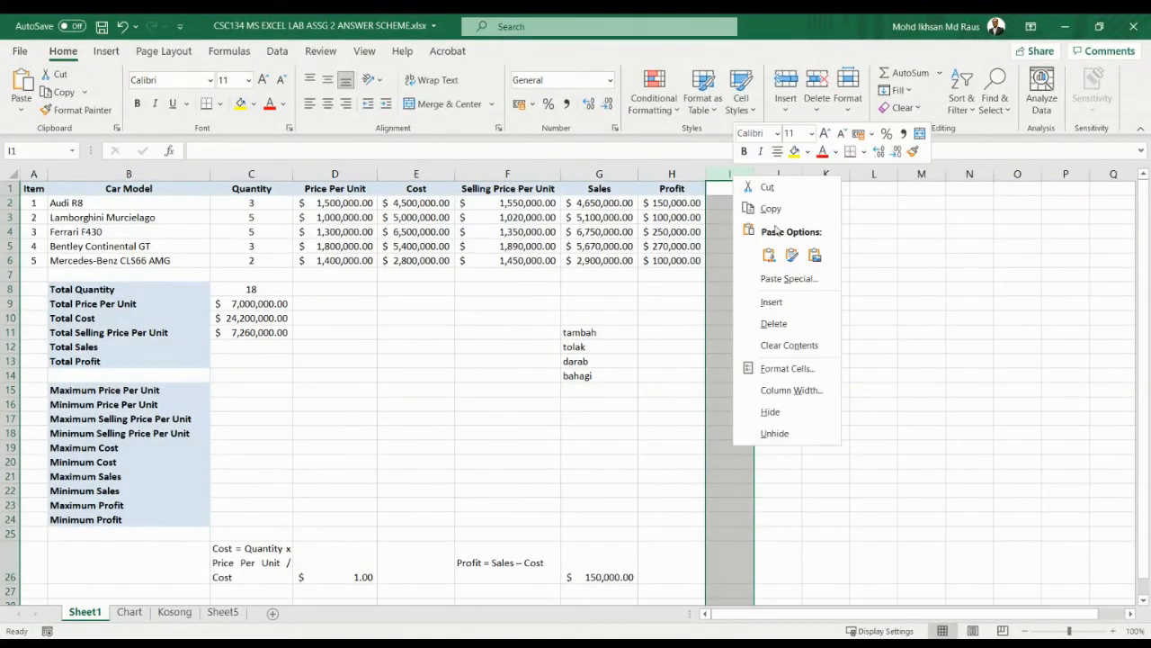
pyautogui.click(772, 301)
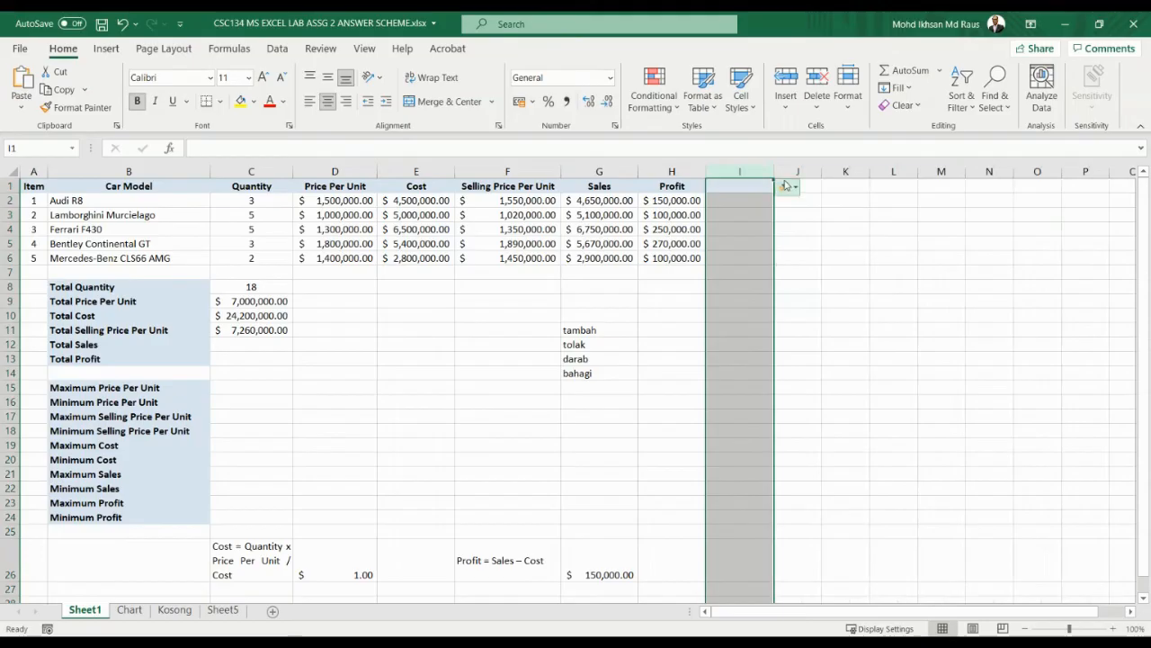
pyautogui.rightClick(740, 171)
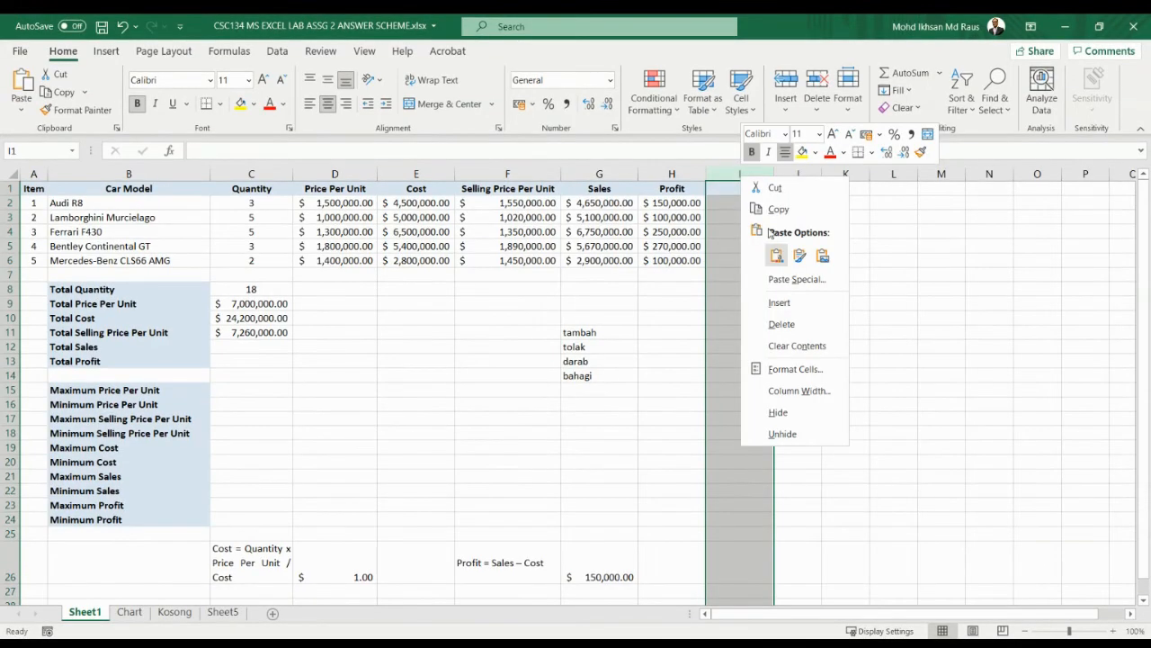
pyautogui.click(772, 303)
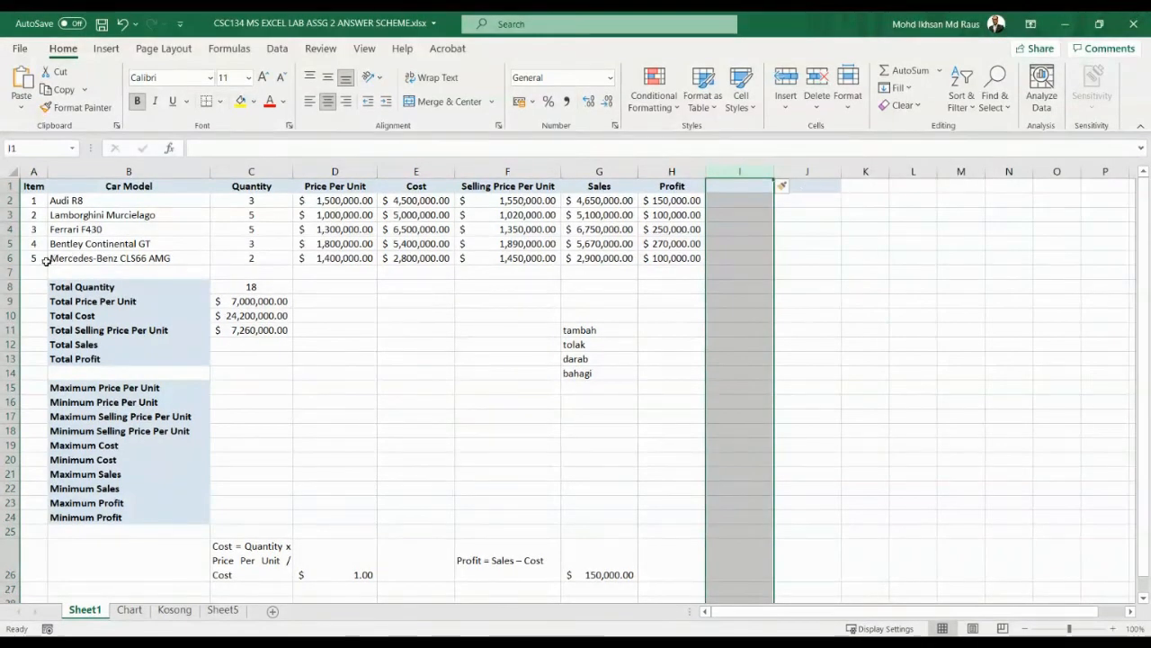
# Step: Insert two new rows at row 7, directly below the Mercedes-Benz entry
pyautogui.rightClick(12, 271)
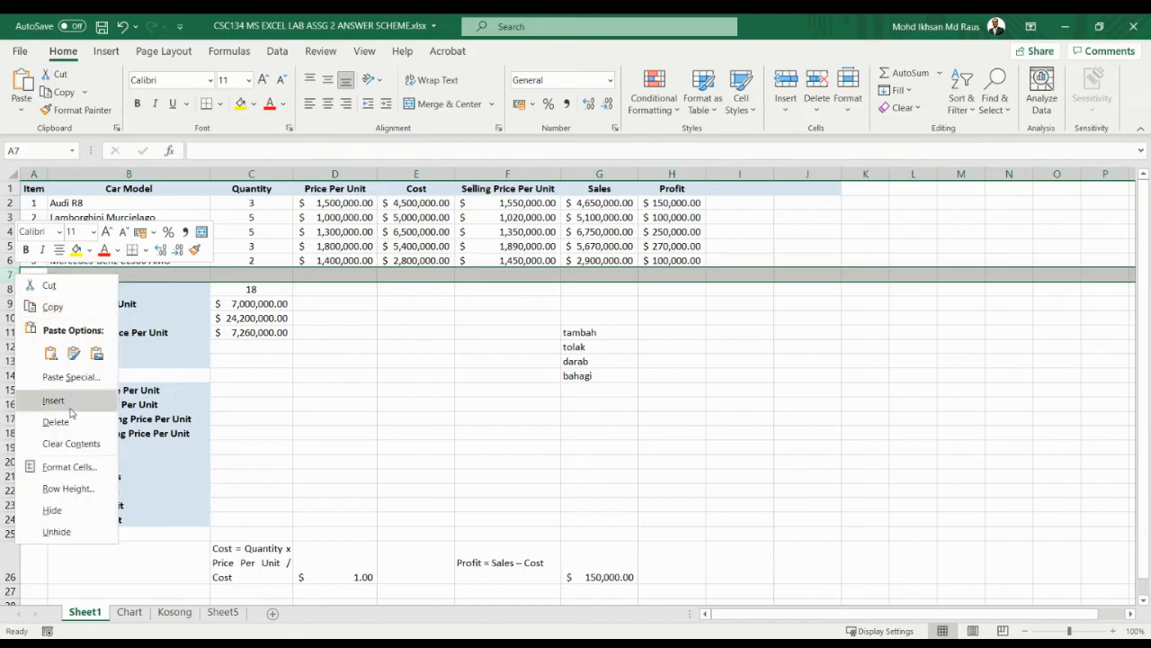
pyautogui.click(54, 400)
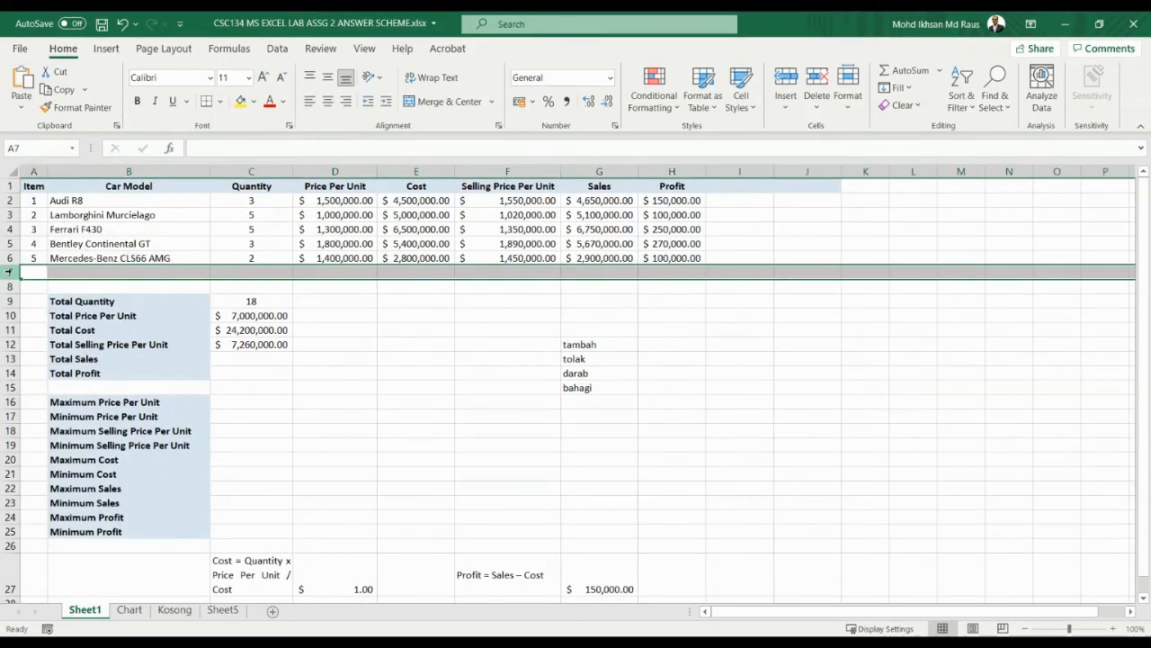
pyautogui.rightClick(9, 272)
pyautogui.click(54, 401)
# Step: Enter the label "Total" in cell B7 below the car models
pyautogui.click(126, 274)
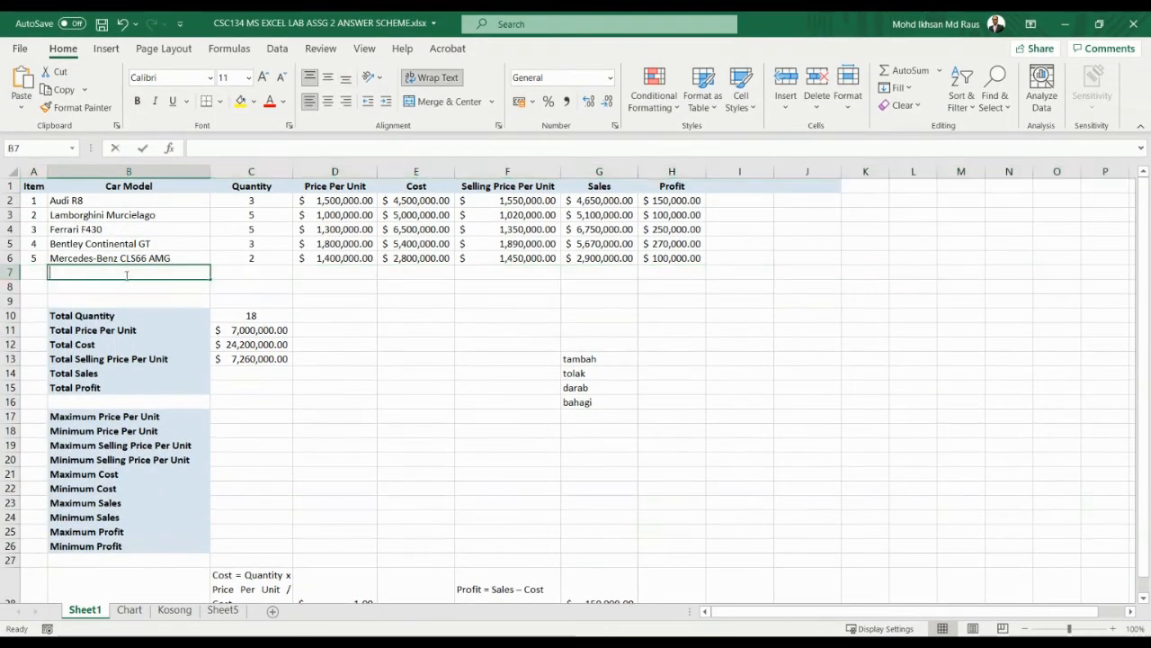
pyautogui.doubleClick(127, 275)
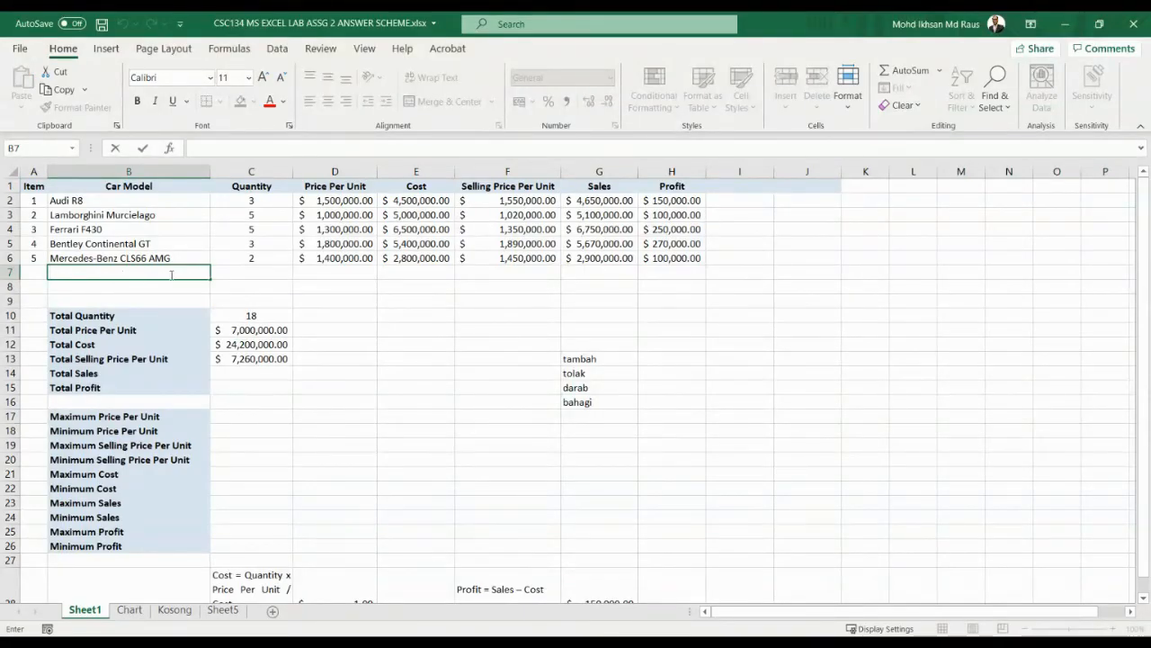
pyautogui.write('Total')
# Step: Total the Quantity column in cell C7 with AutoSum, using =SUM(C2:C6), and select the cell to check it
pyautogui.click(250, 272)
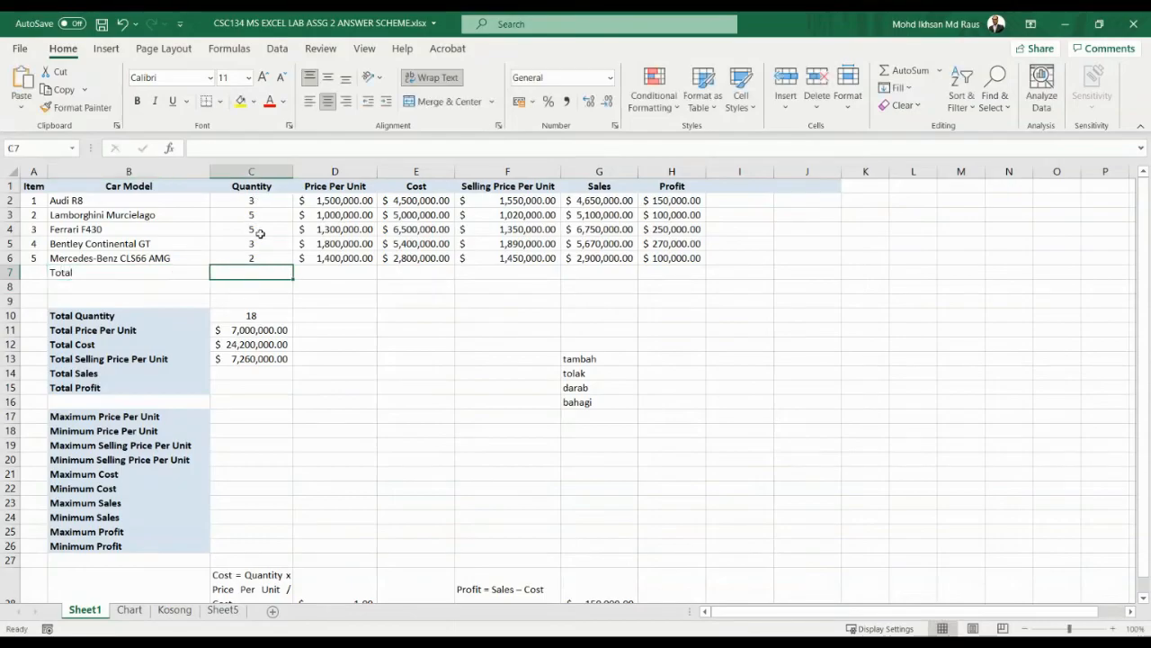
pyautogui.click(939, 71)
pyautogui.click(926, 95)
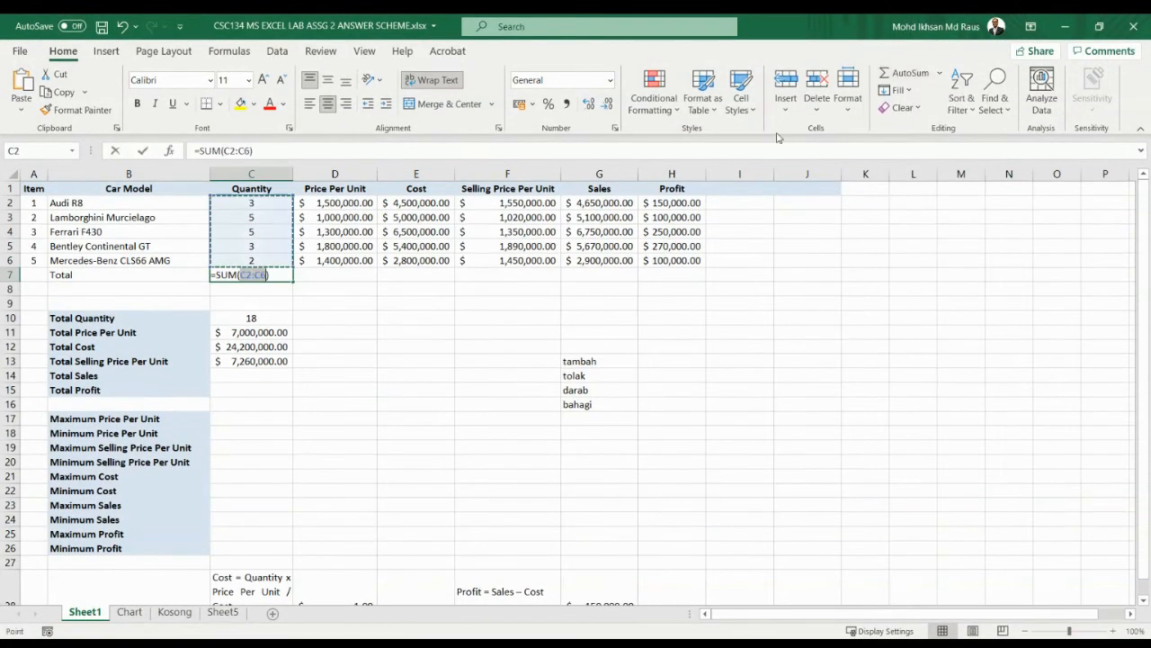
pyautogui.press('Return')
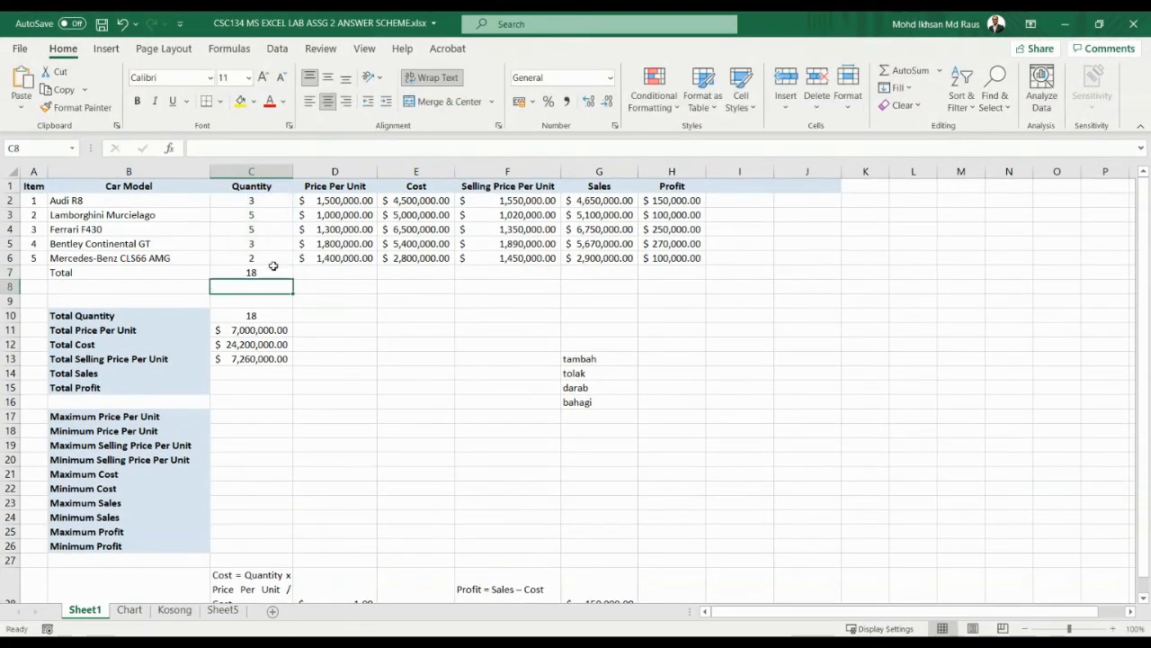
pyautogui.click(272, 272)
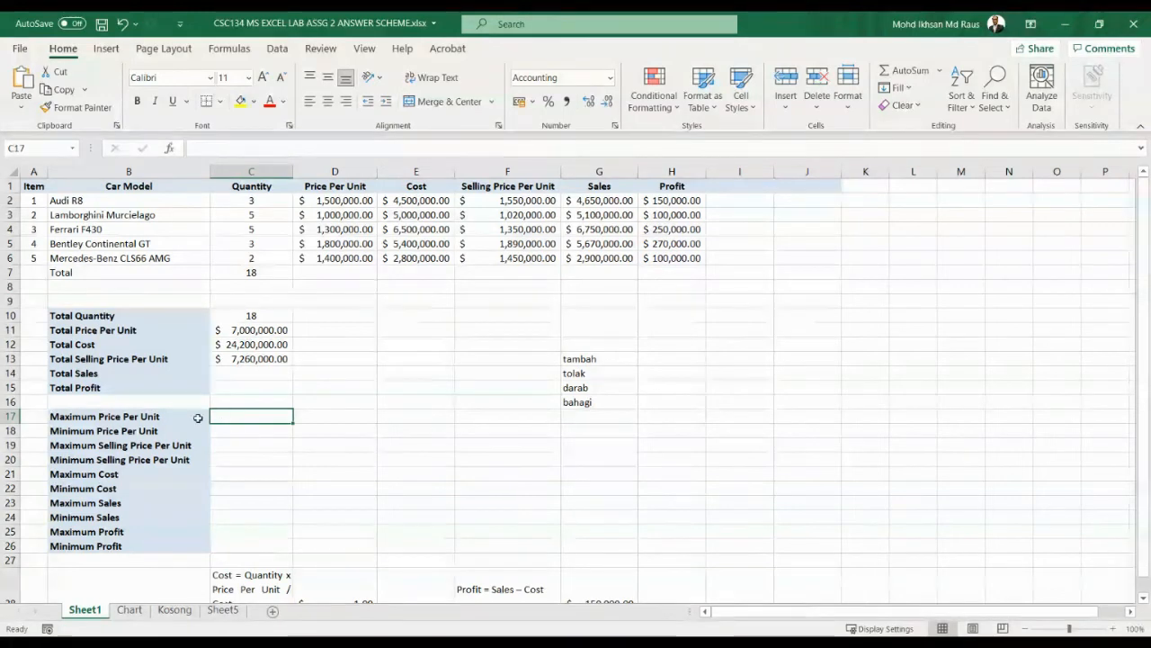
# Step: Calculate the Maximum Price Per Unit in cell C17 with the Max function over the Price Per Unit values, =MAX(D2:D6)
pyautogui.click(69, 419)
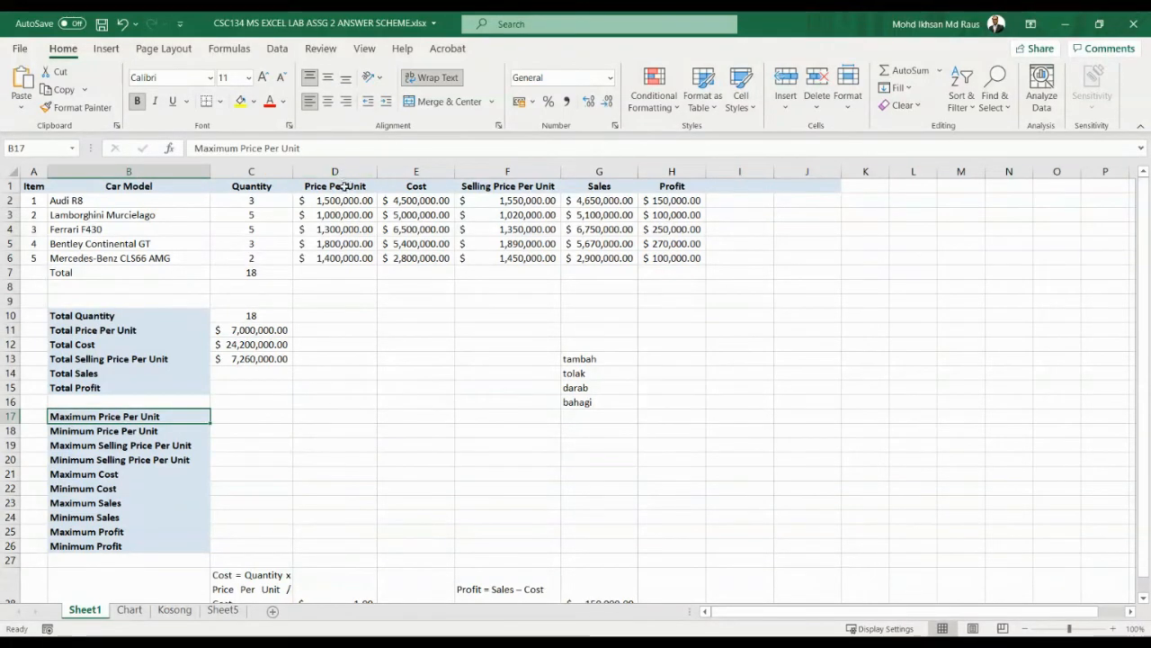
pyautogui.moveTo(335, 187); pyautogui.dragTo(345, 258)
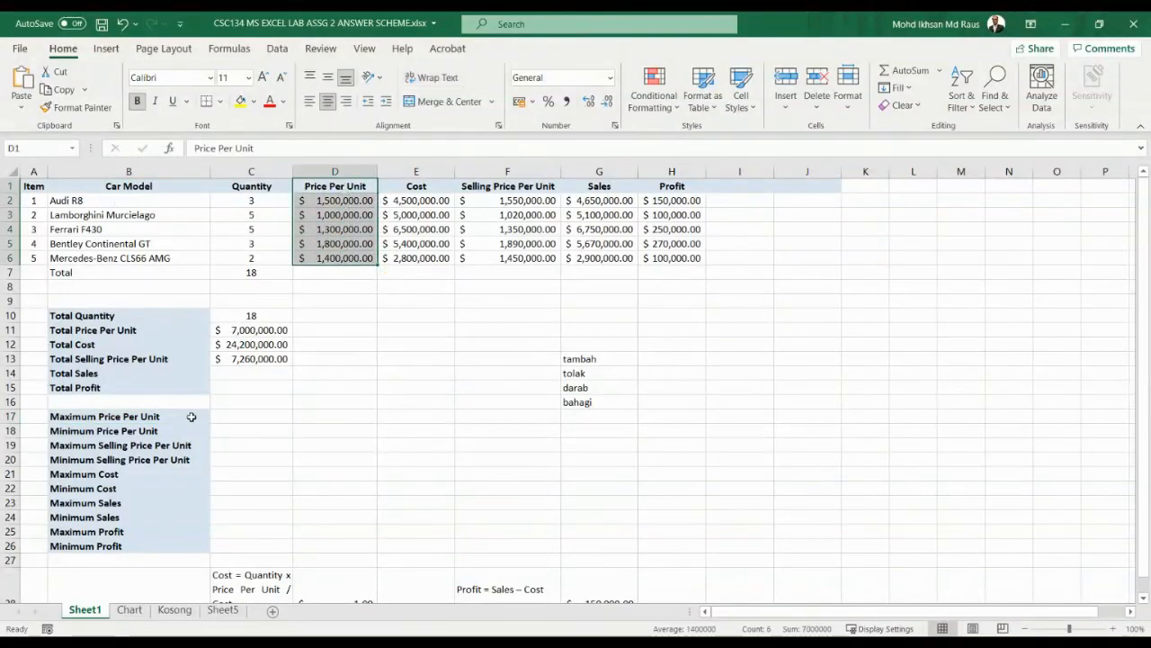
pyautogui.click(230, 416)
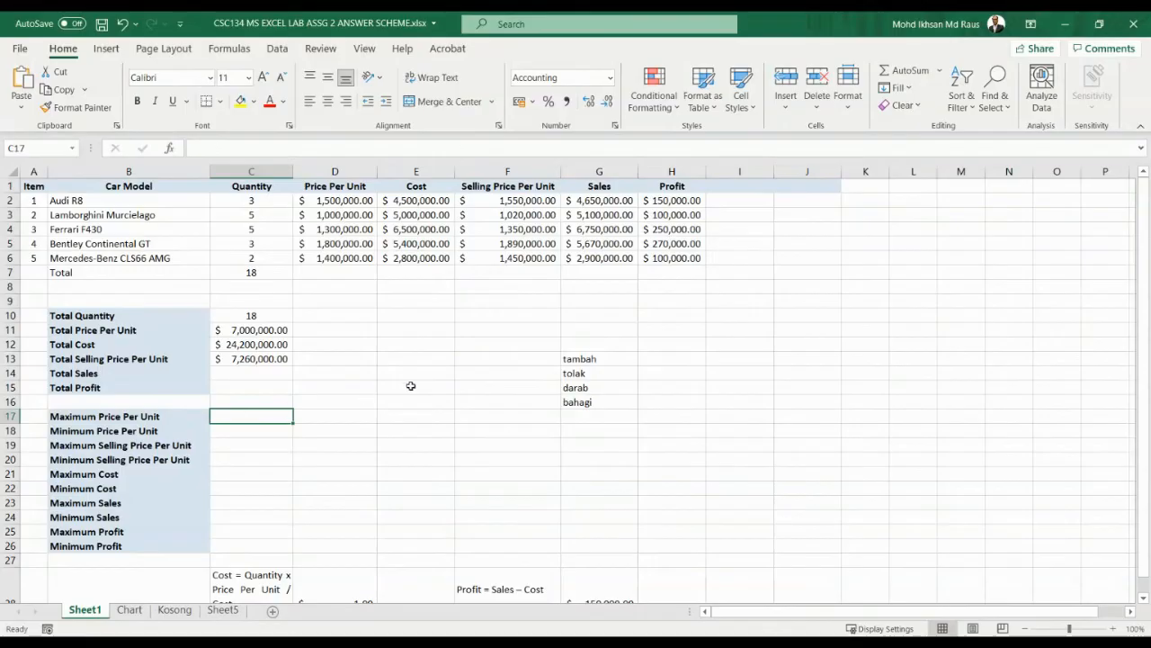
pyautogui.click(940, 78)
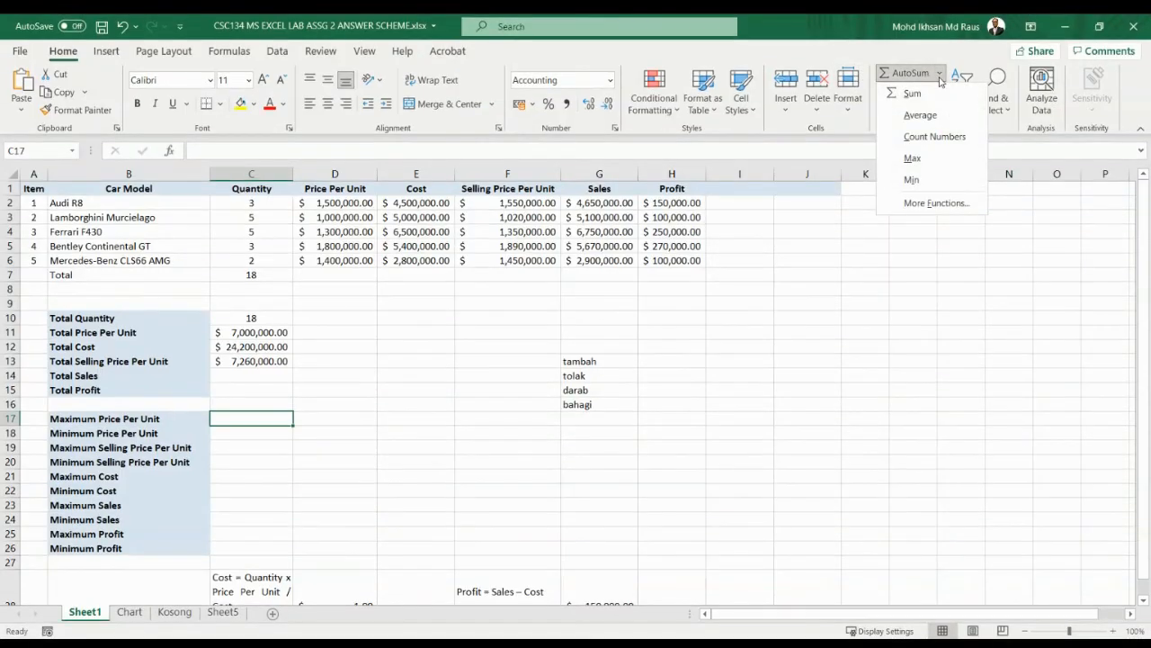
pyautogui.click(915, 157)
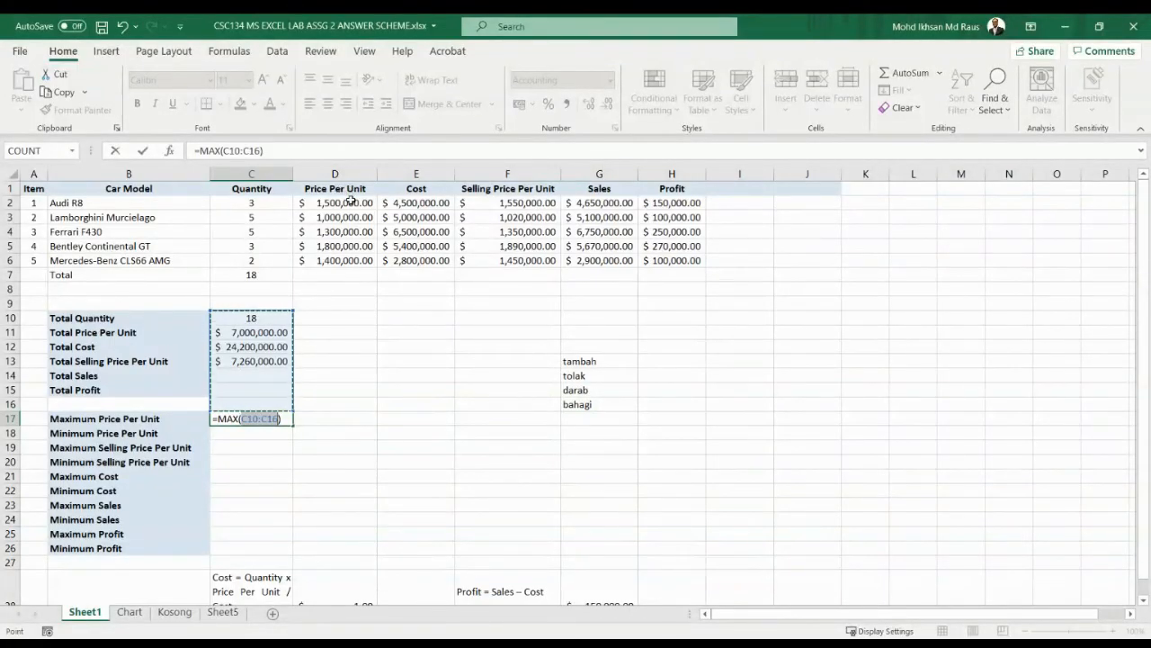
pyautogui.moveTo(350, 202); pyautogui.dragTo(348, 261)
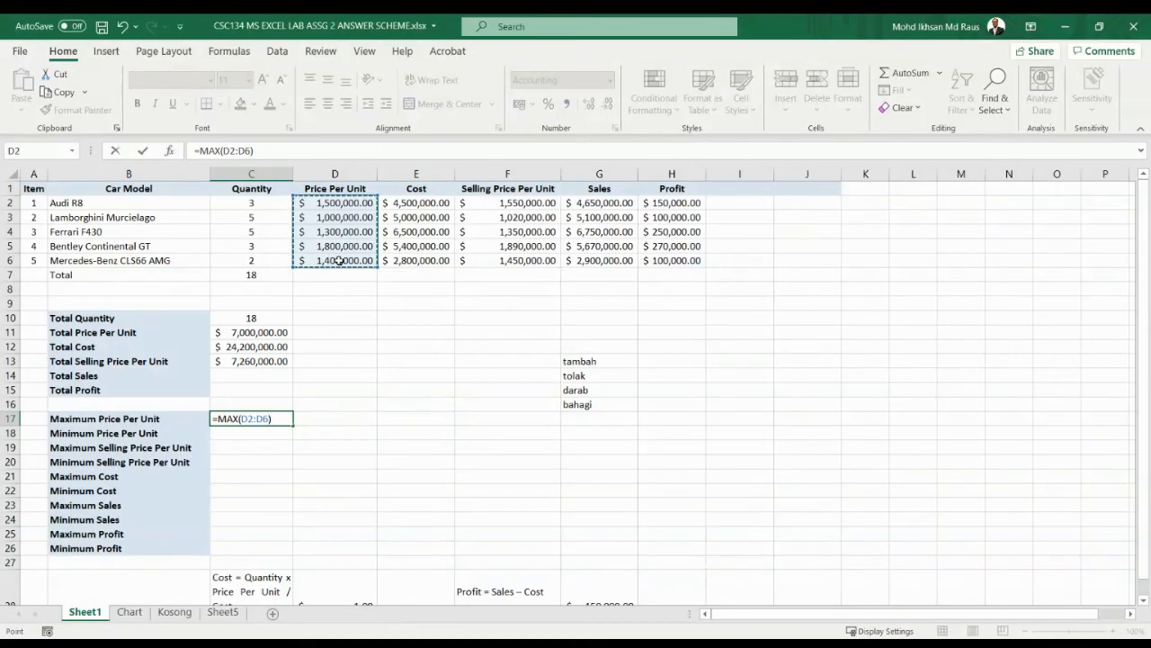
pyautogui.press('Return')
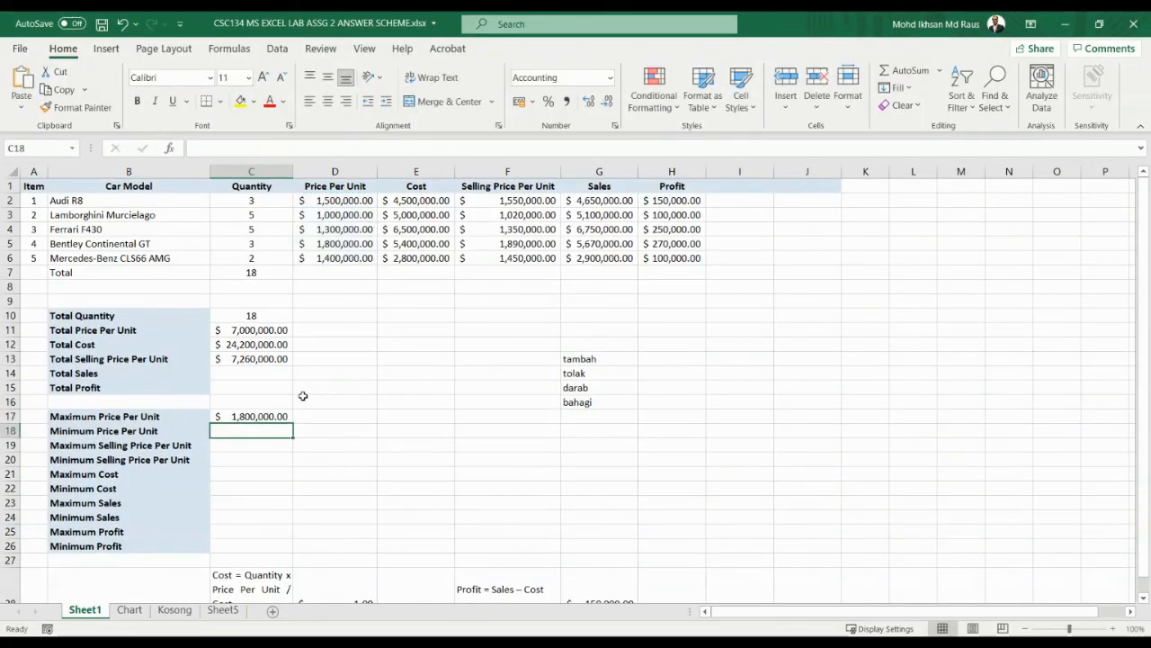
pyautogui.click(270, 416)
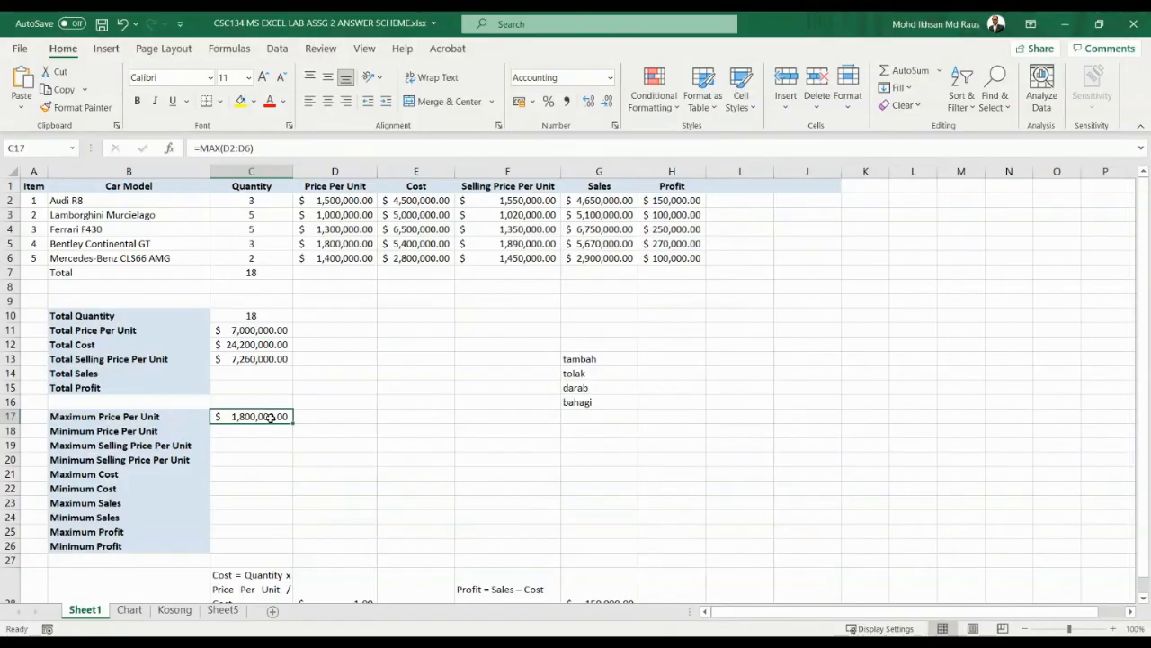
# Step: Calculate the Maximum Selling Price Per Unit in cell C19 with the Max function over the Selling Price Per Unit values, =MAX(F2:F6)
pyautogui.click(76, 445)
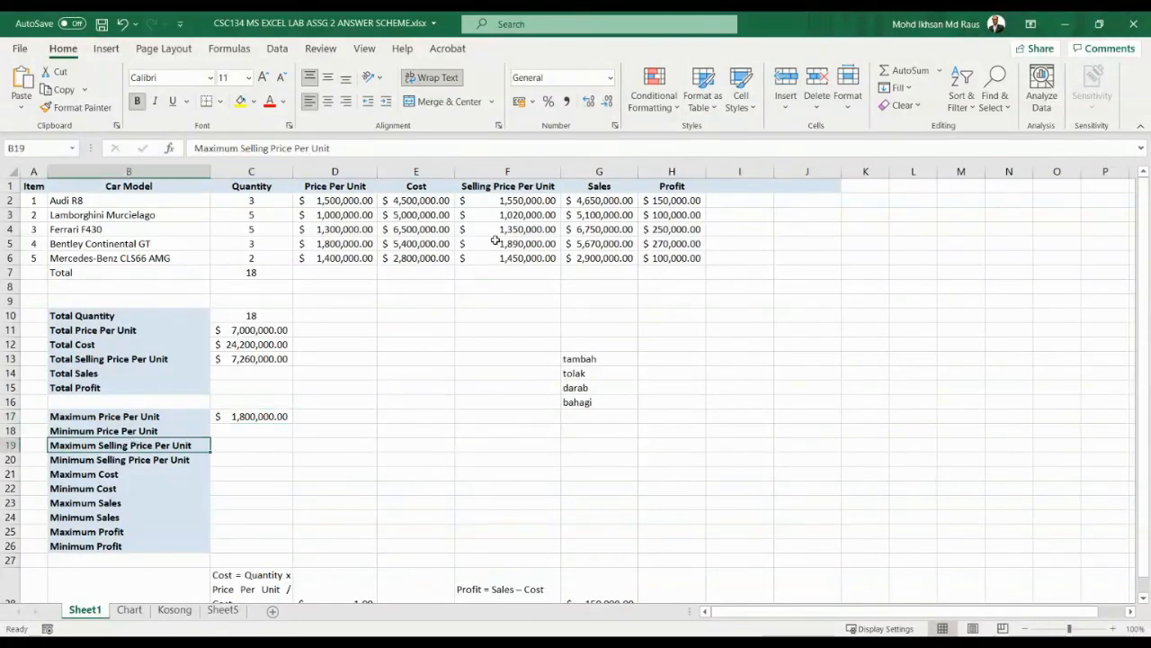
pyautogui.click(255, 446)
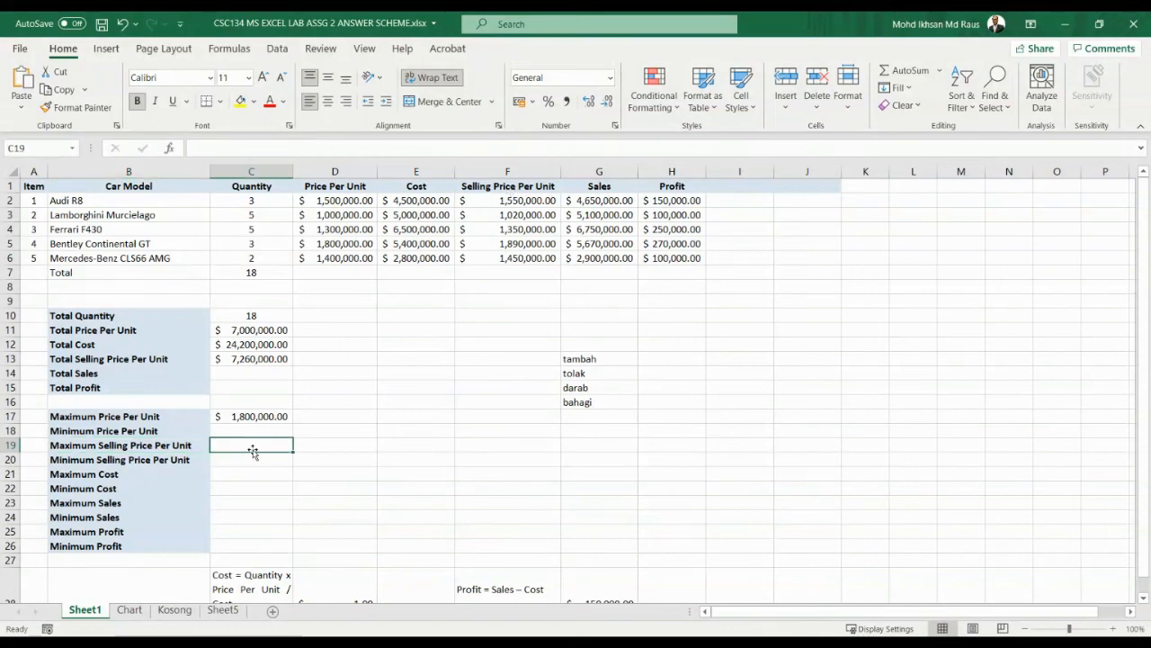
pyautogui.click(940, 71)
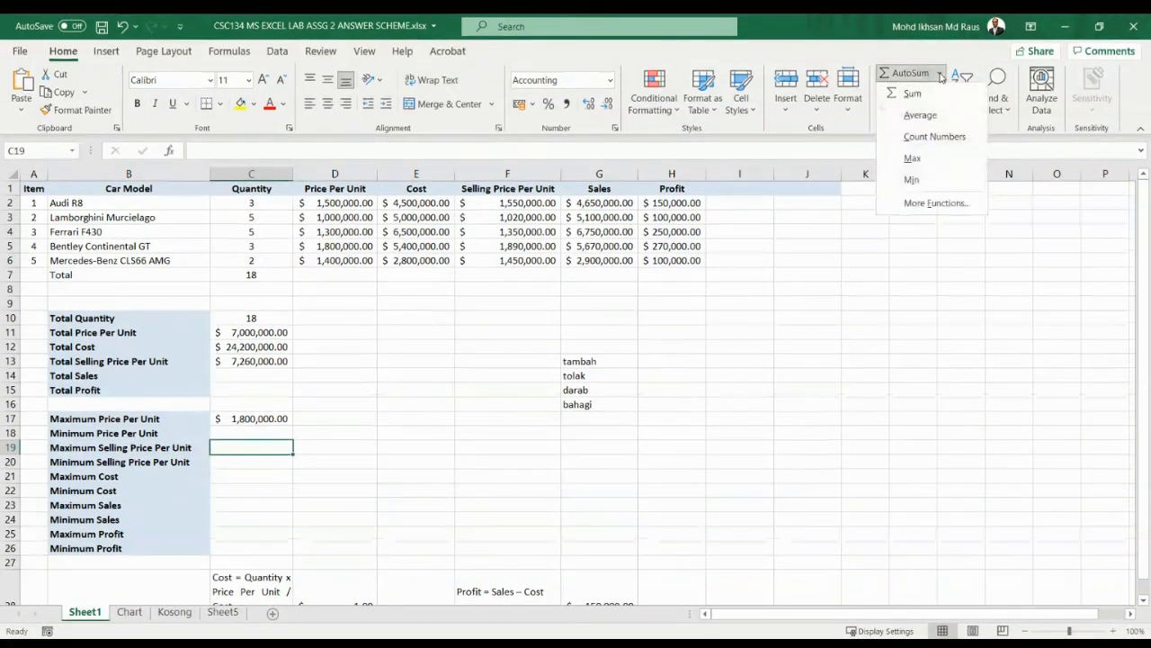
pyautogui.click(912, 157)
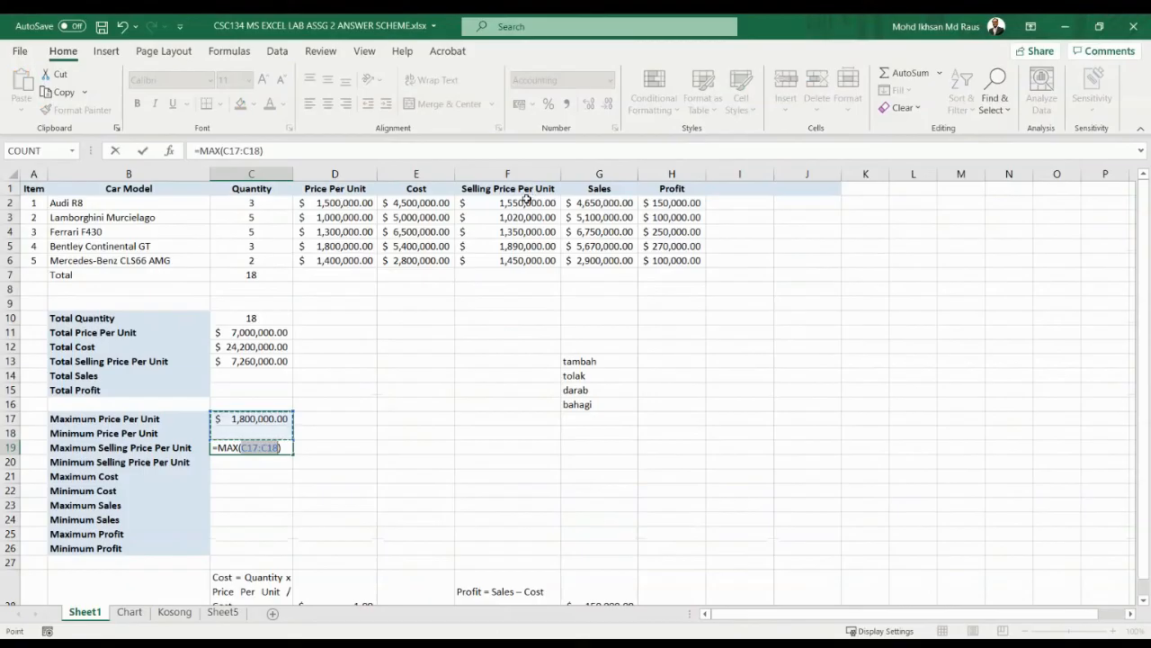
pyautogui.moveTo(527, 202); pyautogui.dragTo(520, 261)
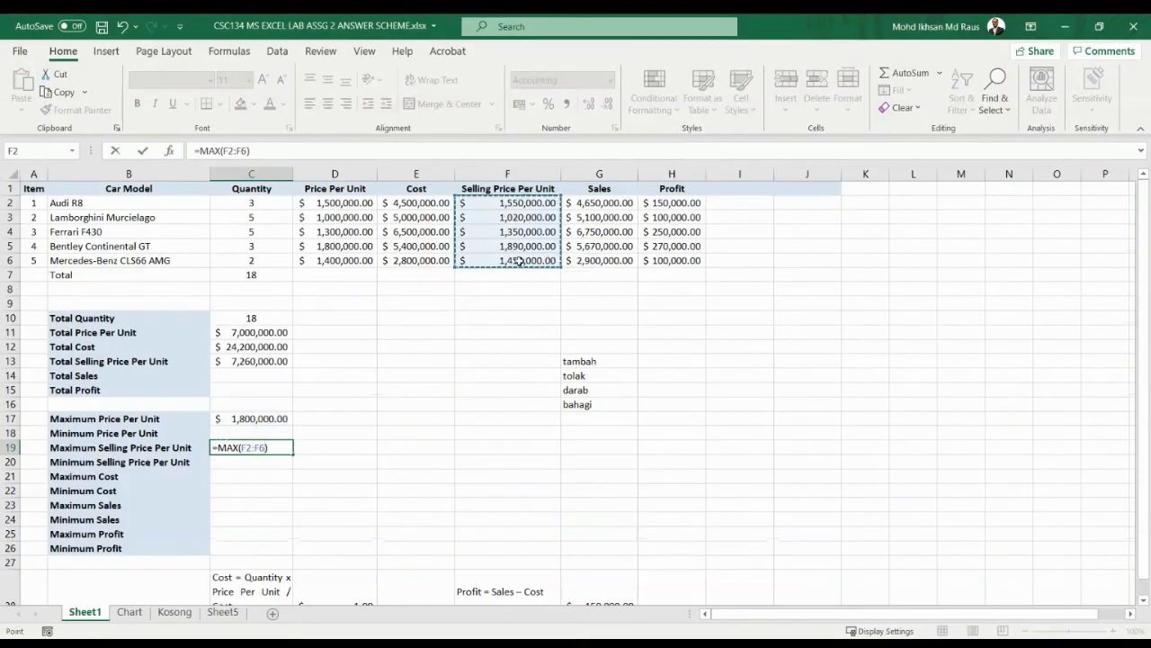
pyautogui.press('Return')
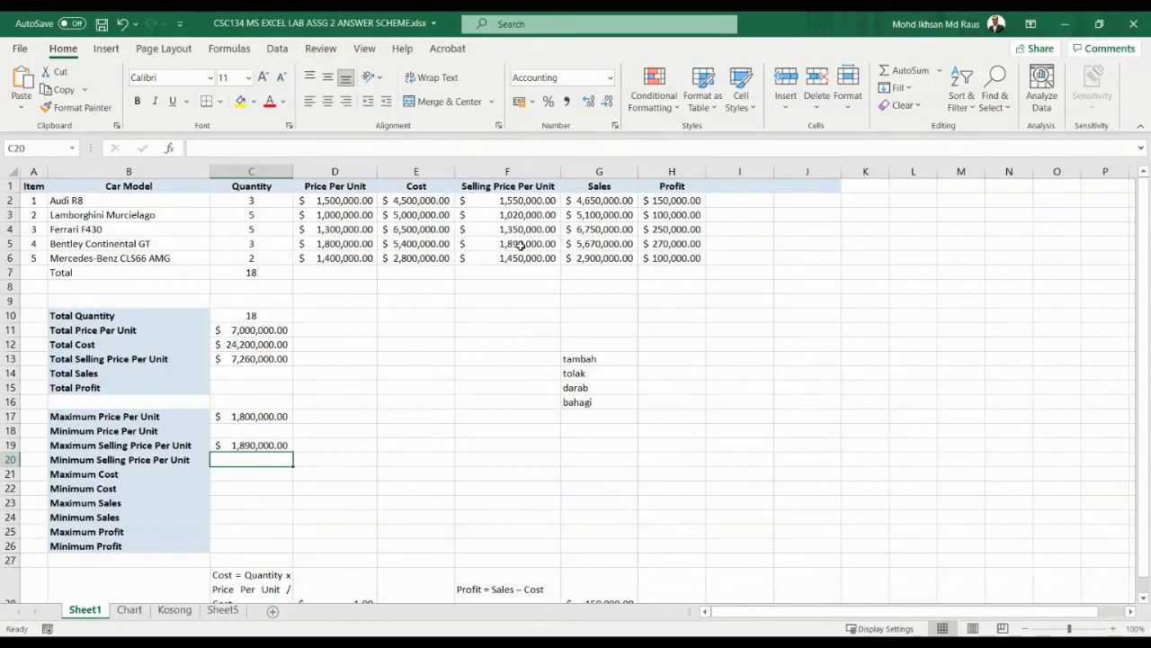
pyautogui.click(250, 415)
pyautogui.click(260, 446)
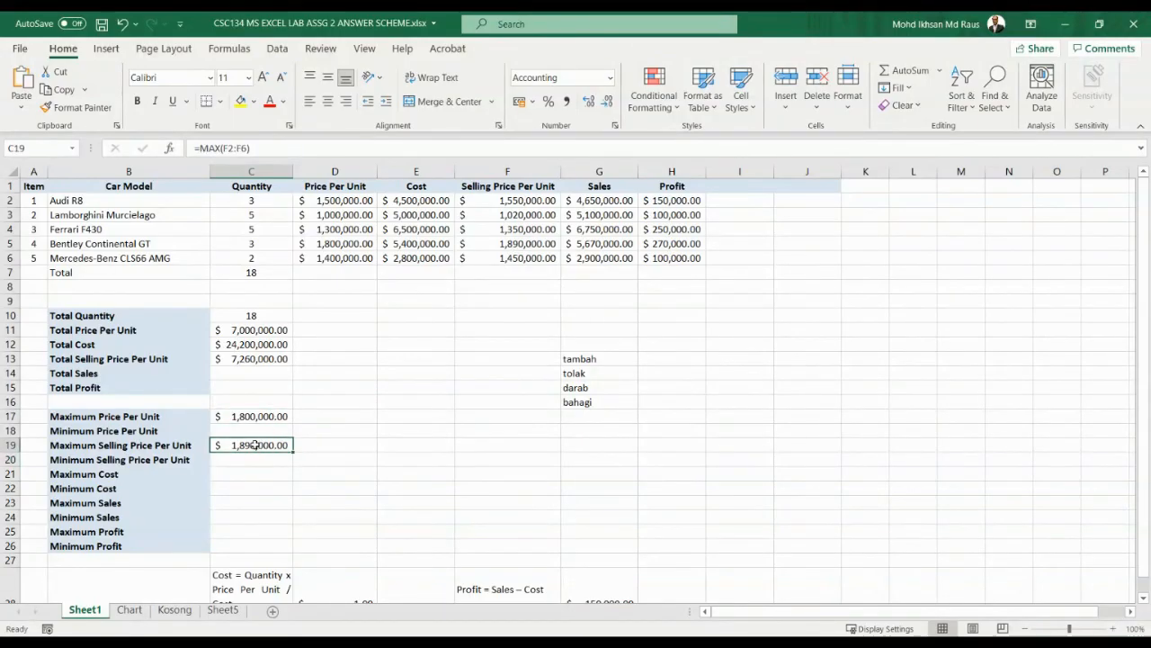
# Step: Calculate the Minimum Price Per Unit in cell C18 with the Min function over the Price Per Unit values in D2:D6
pyautogui.click(257, 430)
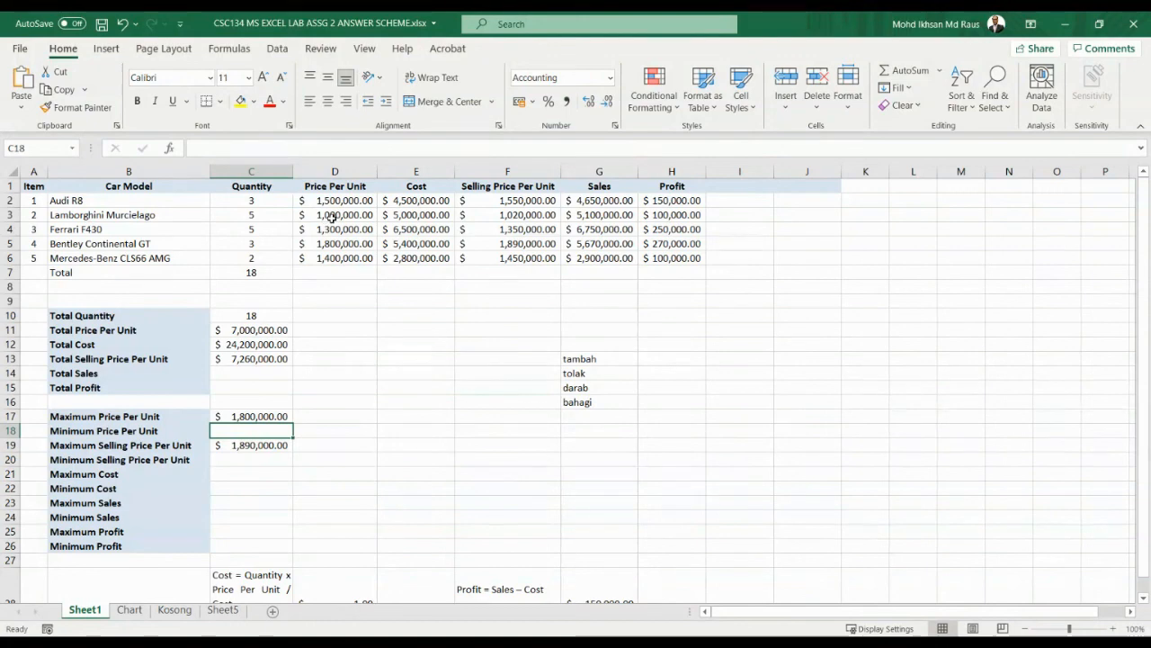
pyautogui.click(940, 76)
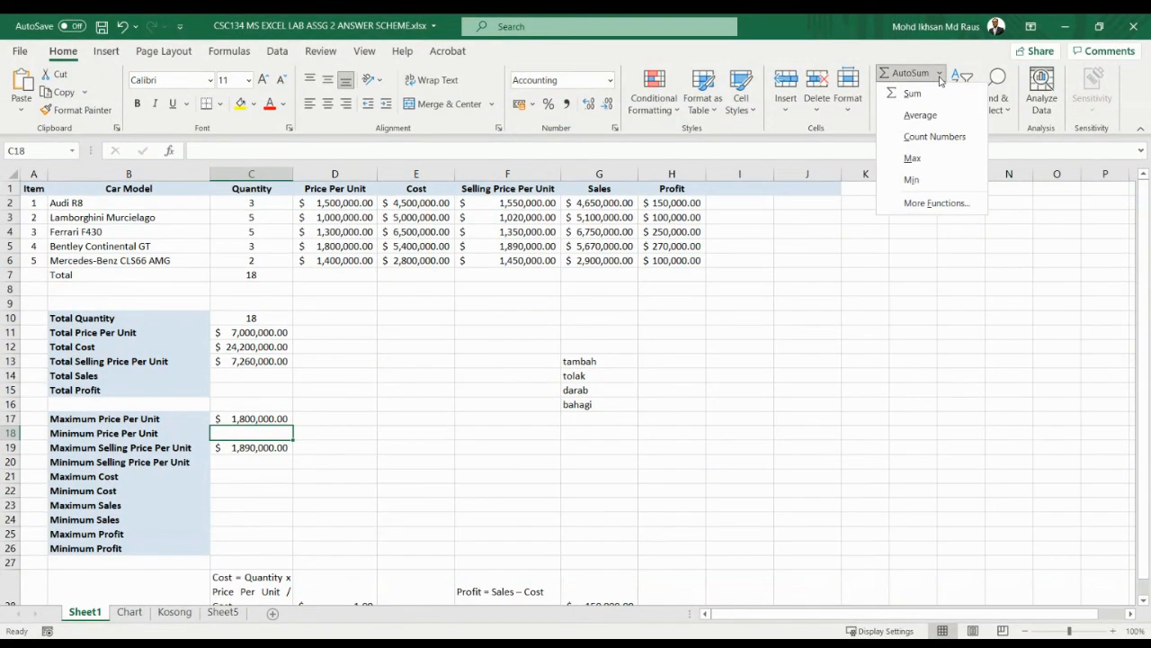
pyautogui.click(911, 179)
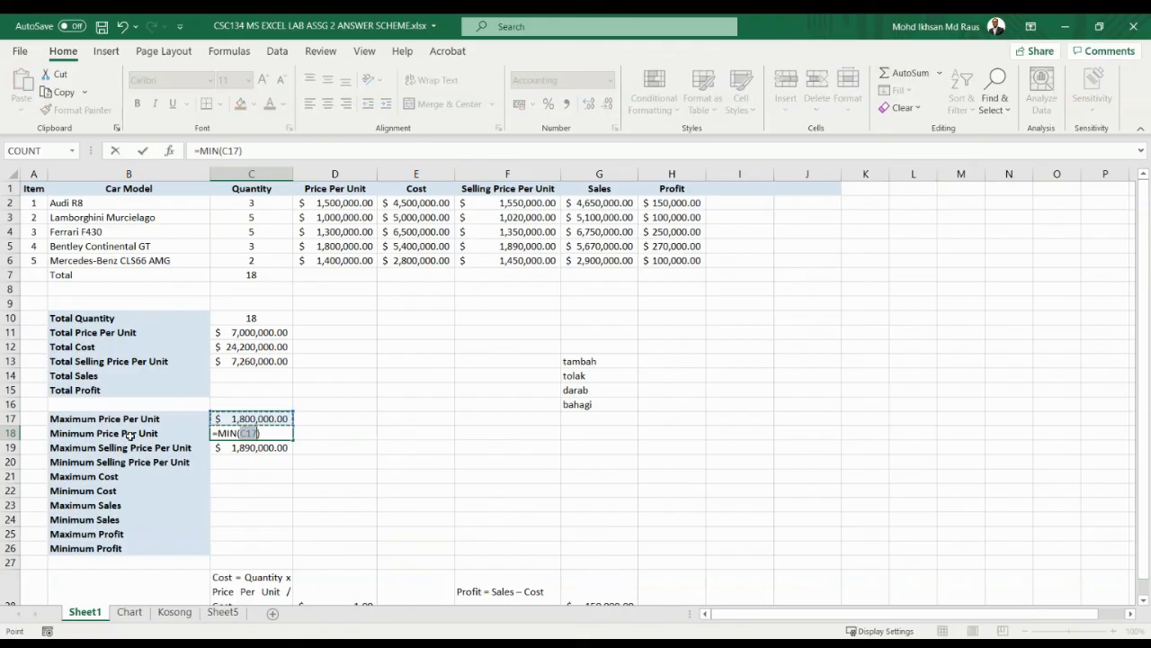
pyautogui.moveTo(340, 204); pyautogui.dragTo(345, 268)
pyautogui.press('Return')
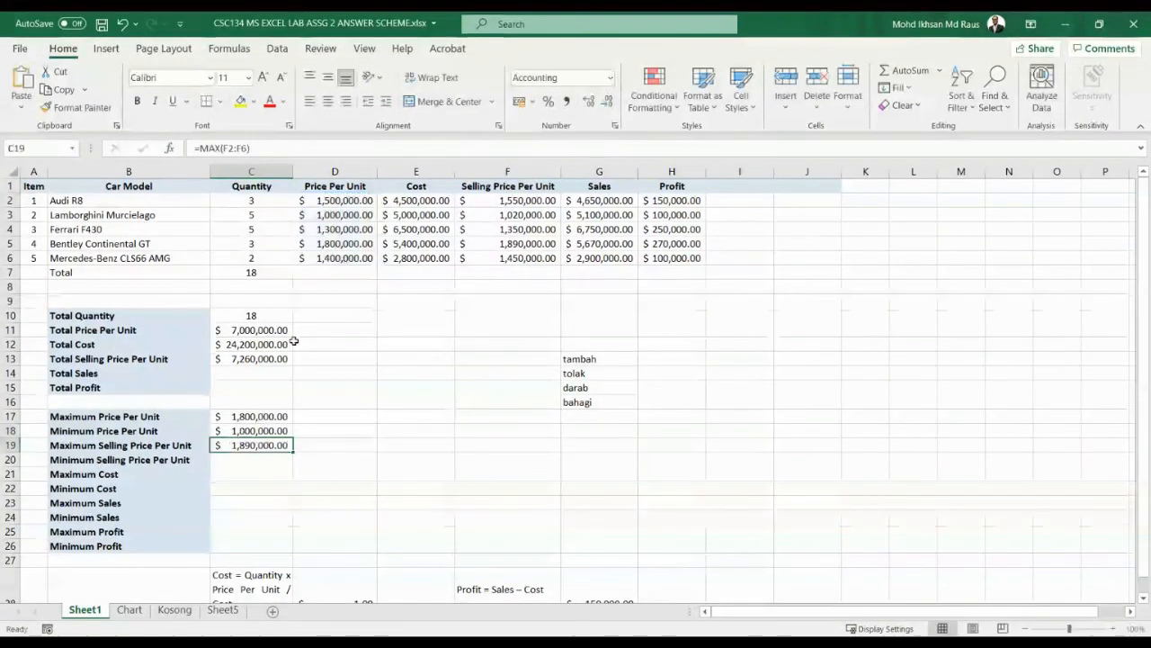
pyautogui.click(261, 430)
# Step: Calculate the Minimum Selling Price Per Unit in cell C20 with the Min function over the Selling Price Per Unit values, =MIN(F2:F6)
pyautogui.click(254, 461)
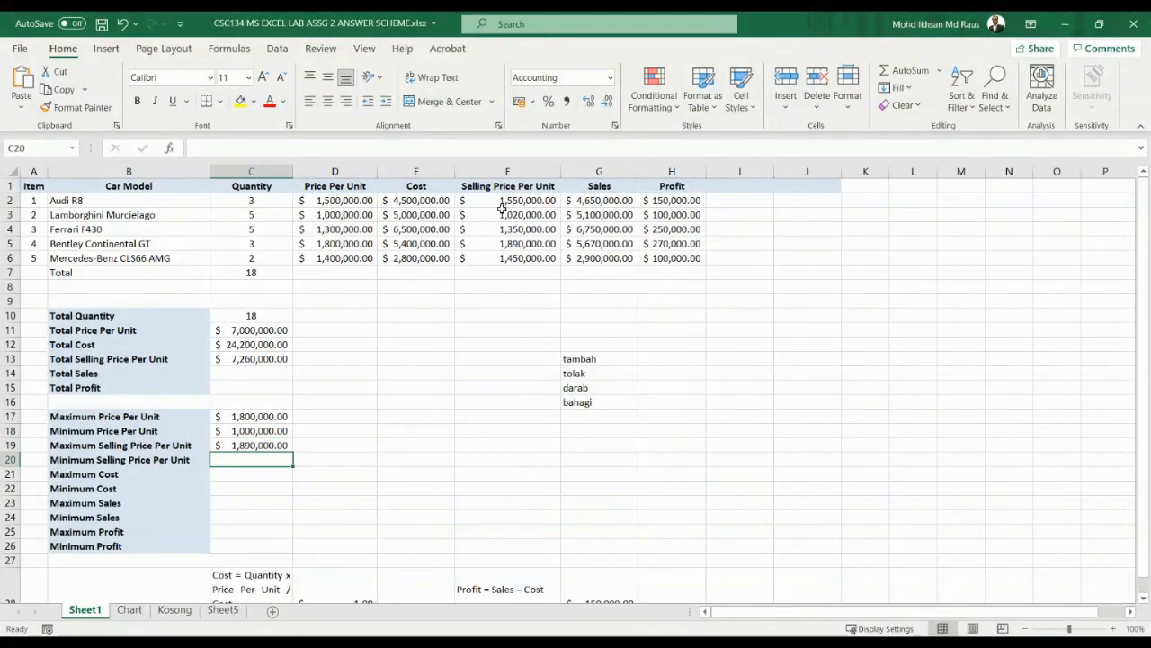
pyautogui.click(939, 70)
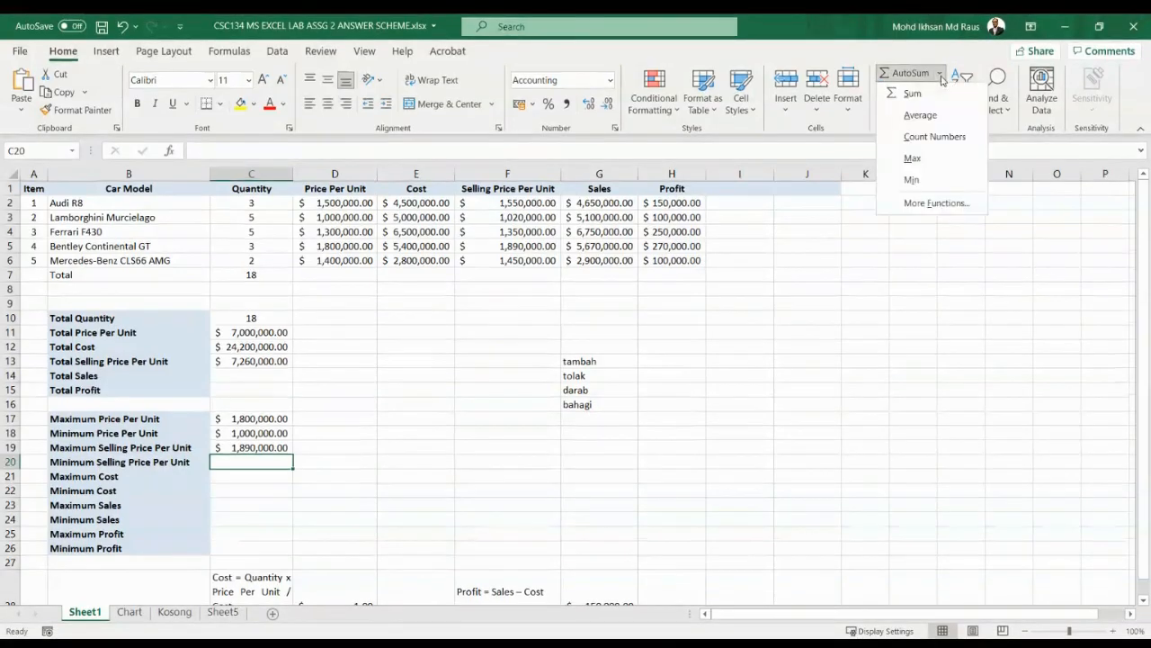
pyautogui.click(914, 180)
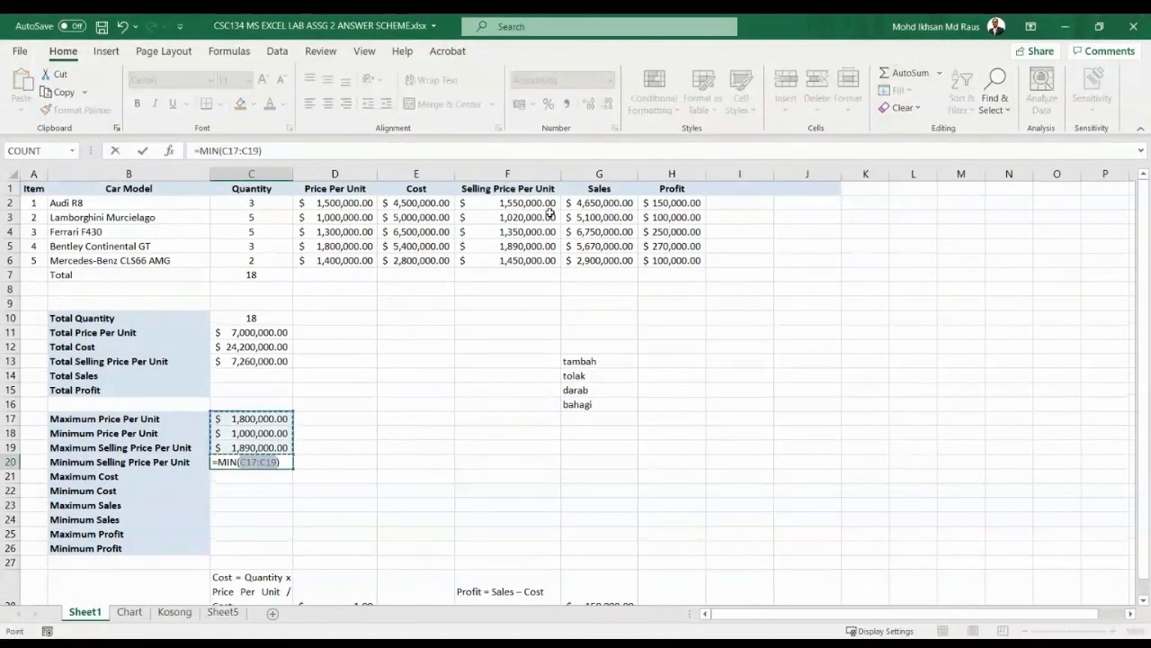
pyautogui.moveTo(538, 204); pyautogui.dragTo(535, 264)
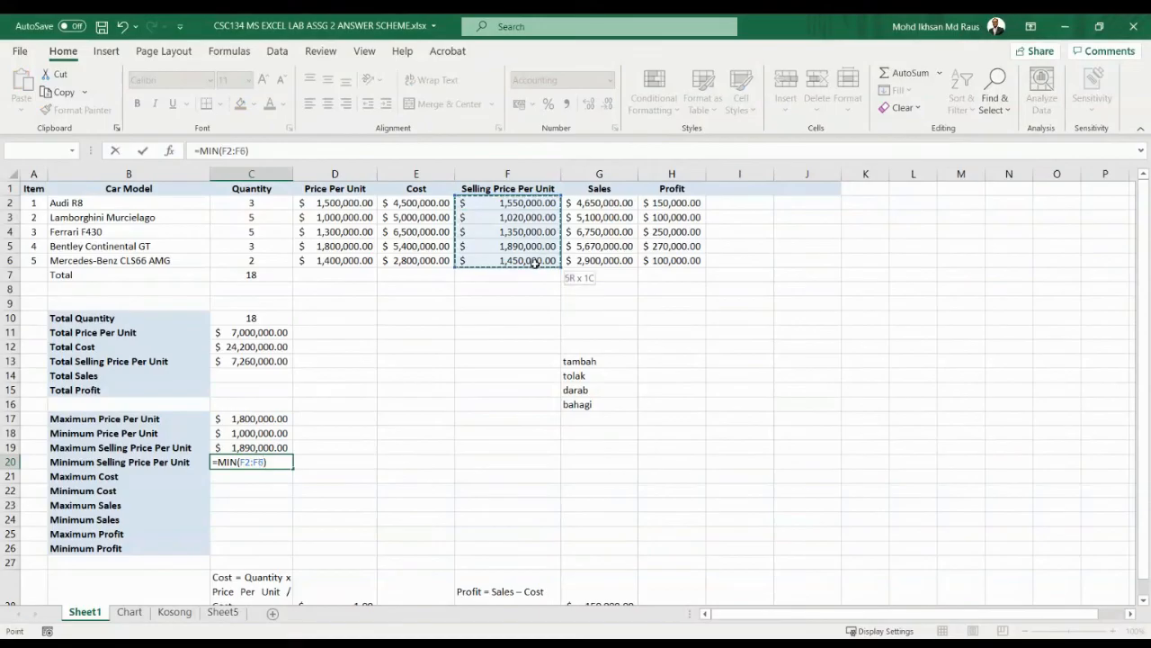
pyautogui.press('Return')
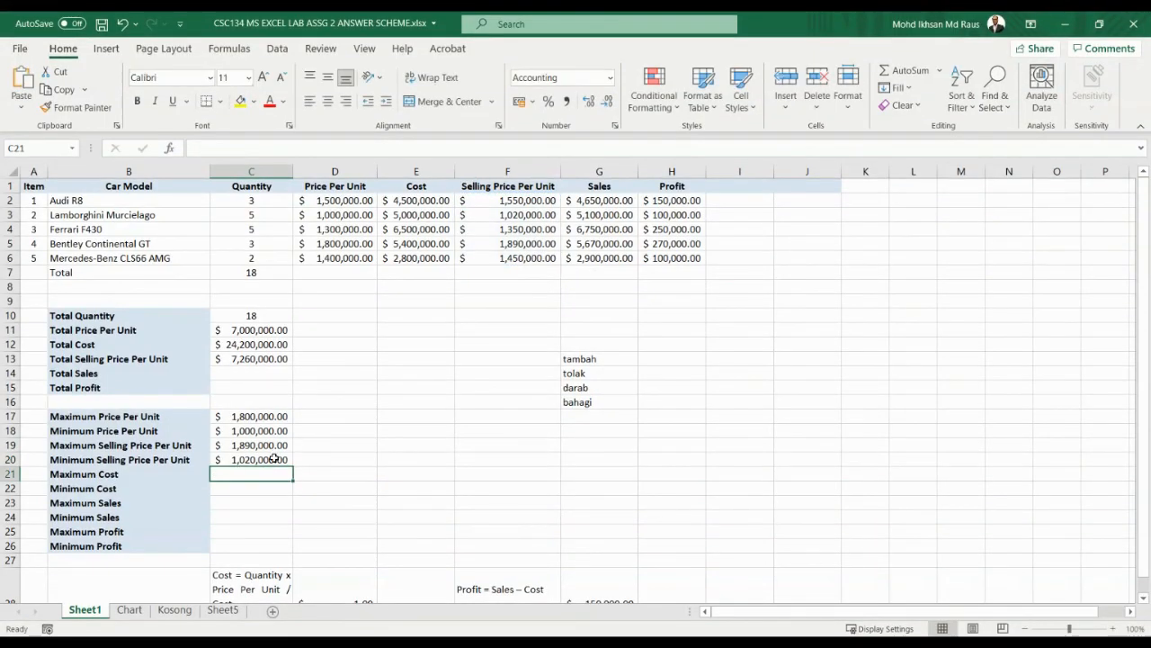